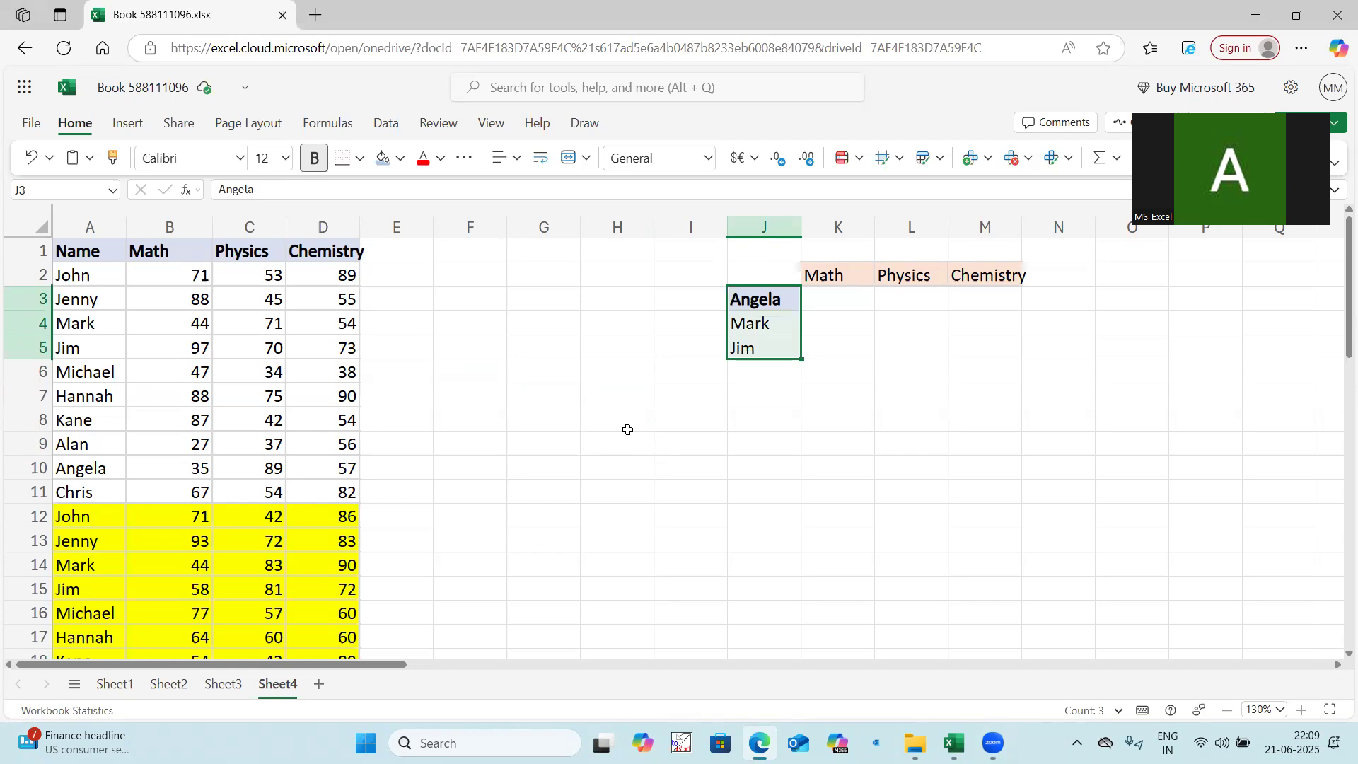
Step: Examine the uncoloured, yellow and blue blocks of student marks in A2:D31
left_click_drag(79, 276, 322, 492)
scroll(166, 341, "down", 5)
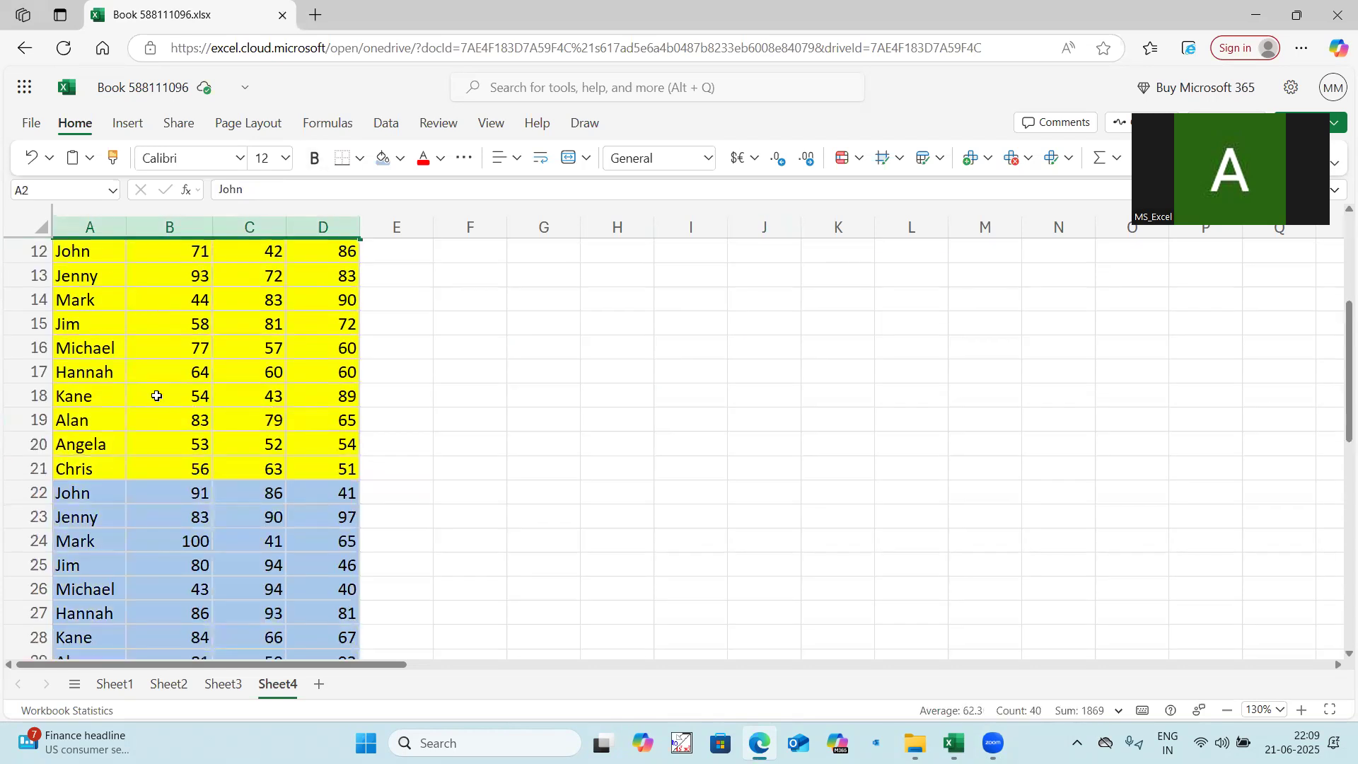
scroll(157, 396, "down", 3)
left_click_drag(112, 404, 328, 616)
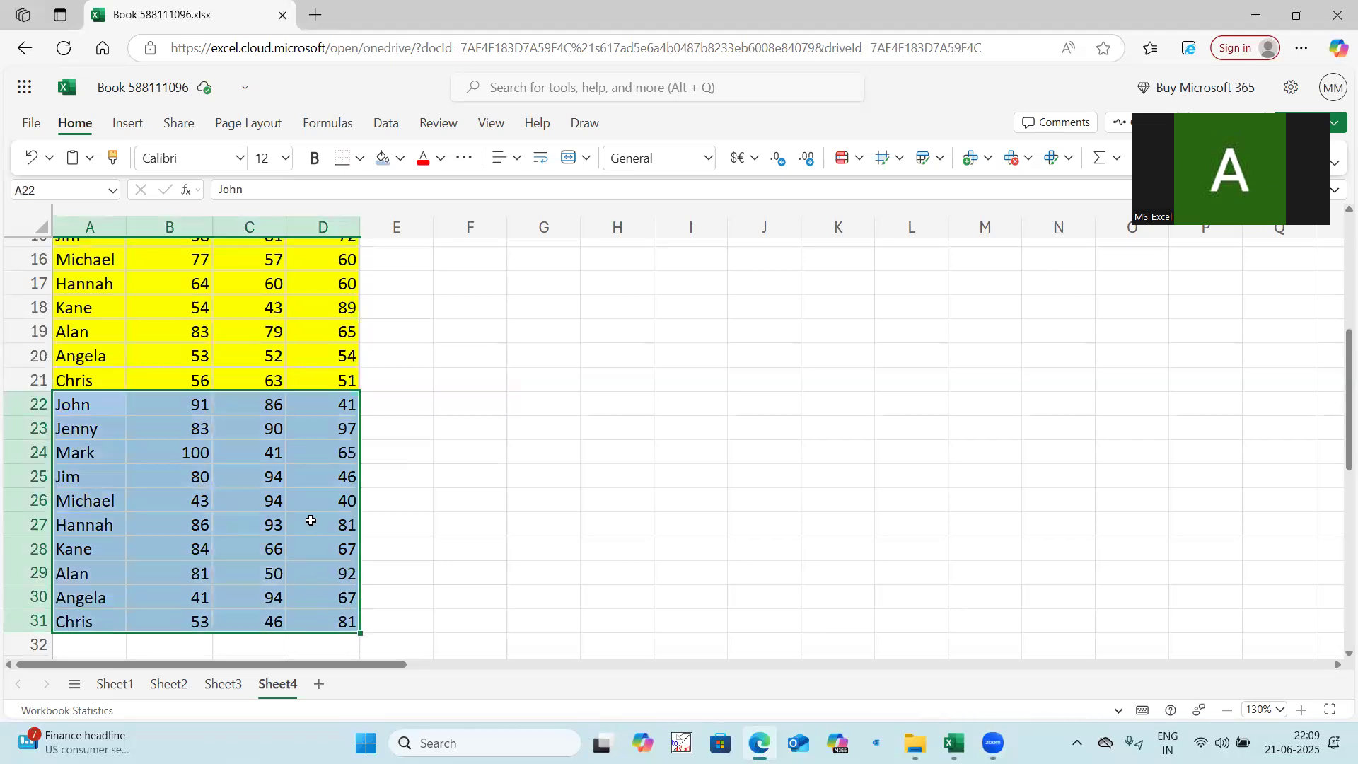
scroll(311, 520, "up", 5)
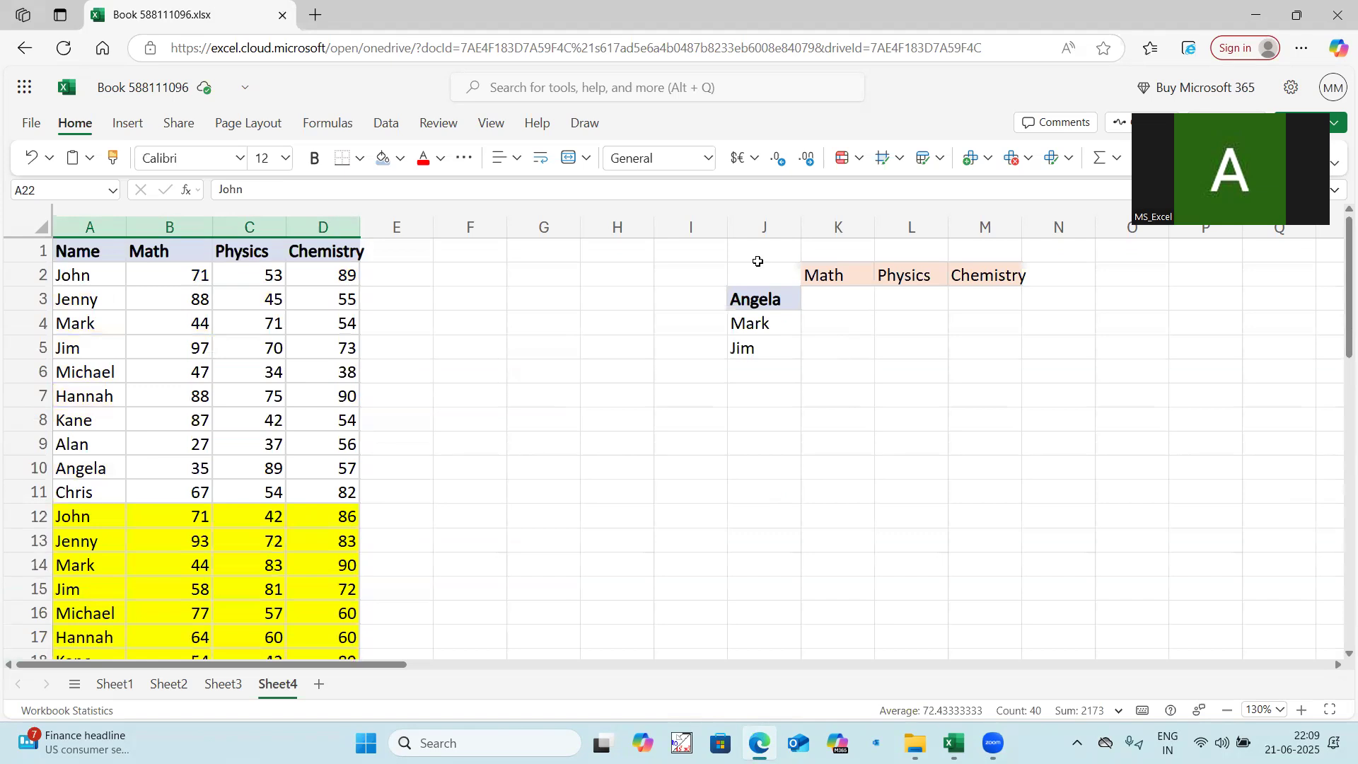
Step: Fill cell H2 with light blue and enter 1 in it
left_click(612, 275)
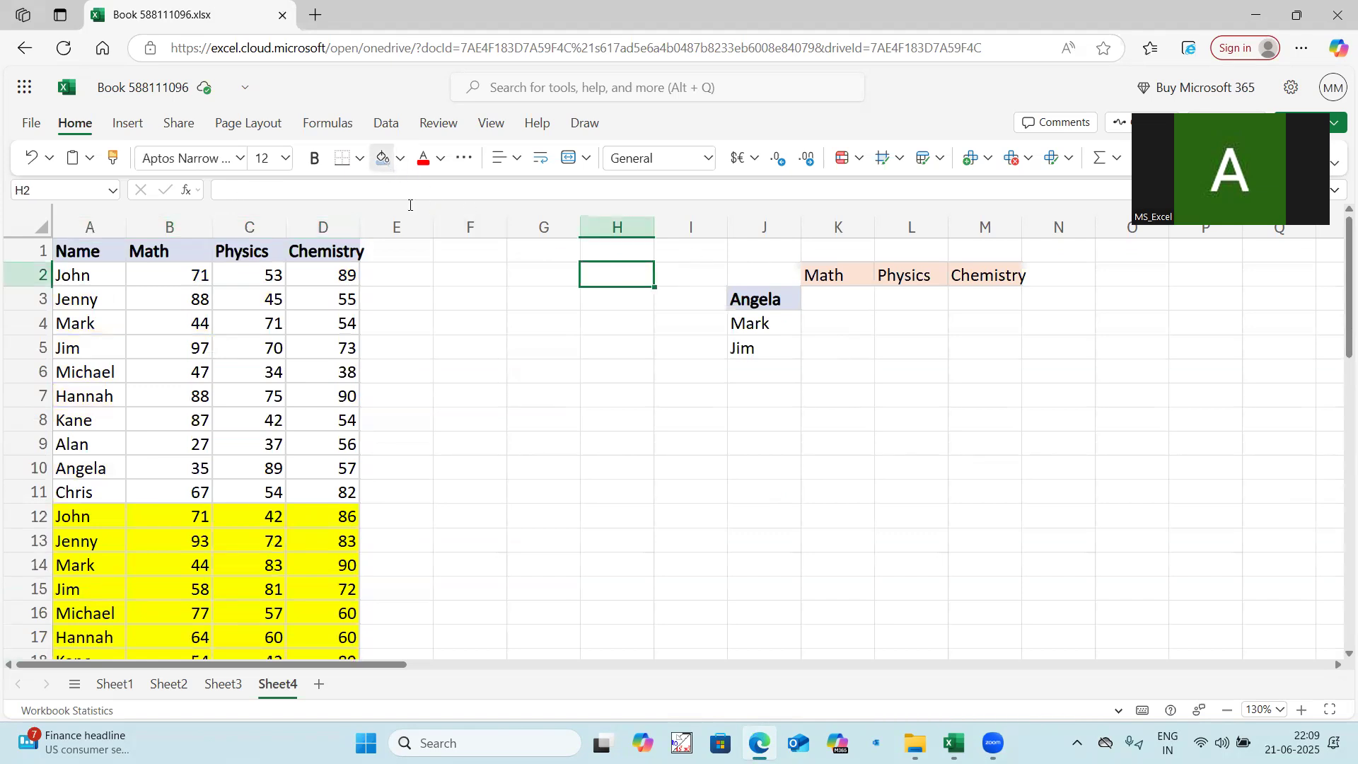
left_click(385, 165)
type("1")
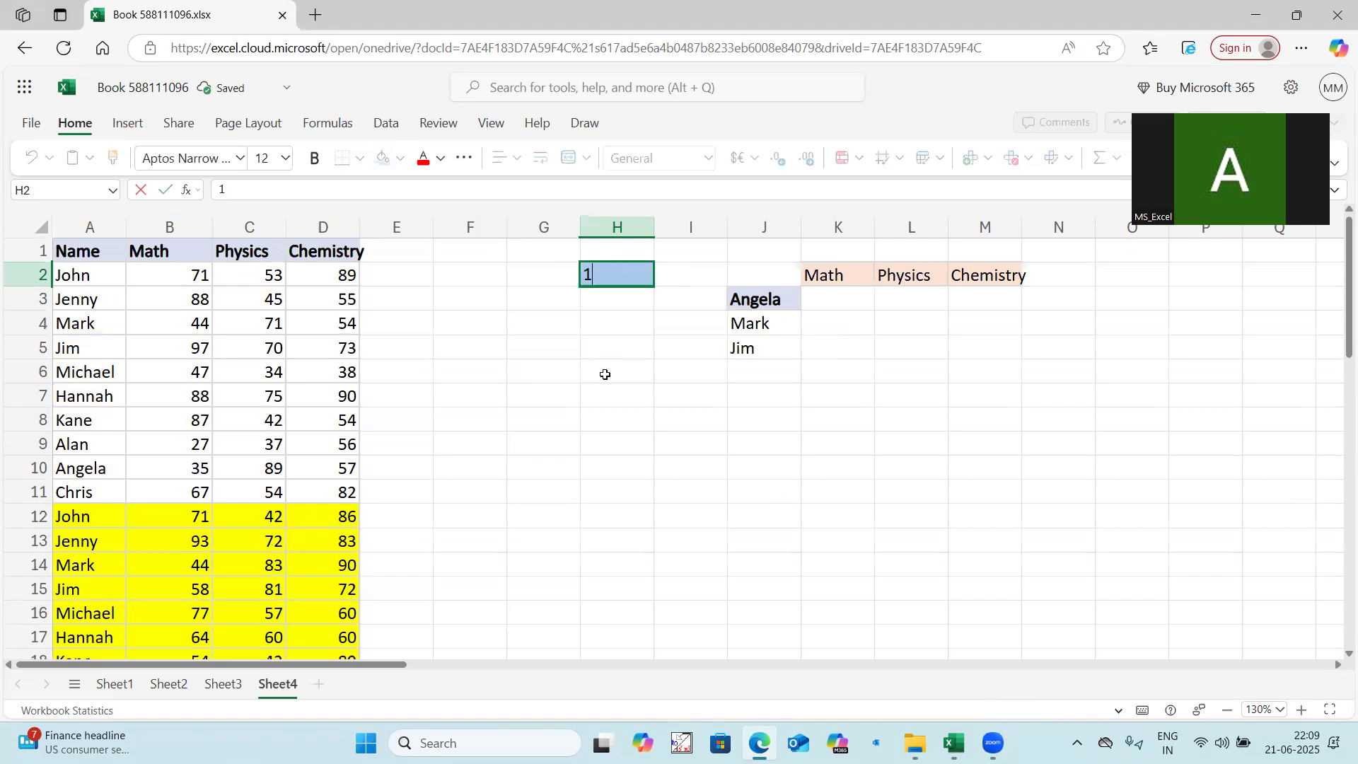
left_click(603, 373)
left_click_drag(825, 300, 982, 340)
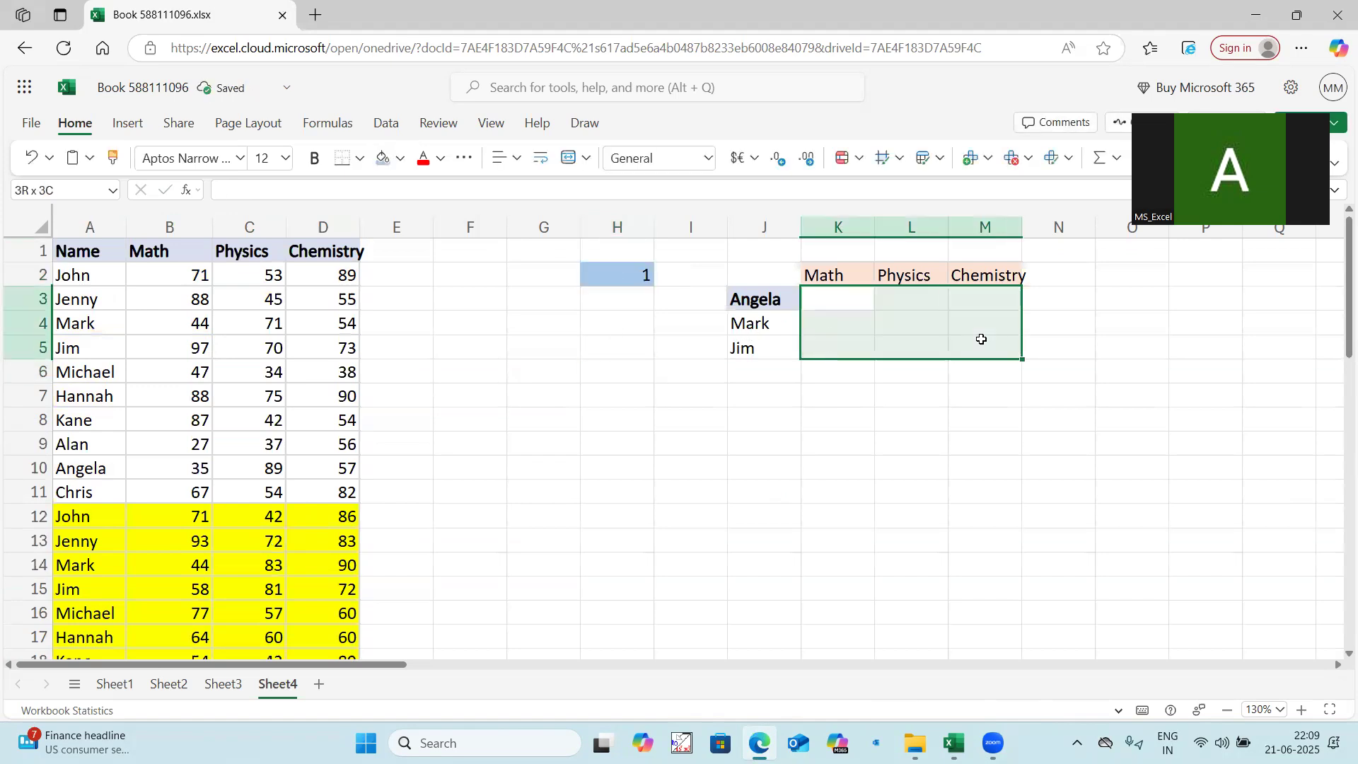
Step: Change the number in the blue cell H2 to 2
left_click(640, 276)
type("2")
left_click(637, 396)
left_click_drag(861, 298, 987, 347)
Step: Set the blue cell H2 to 3
left_click(637, 278)
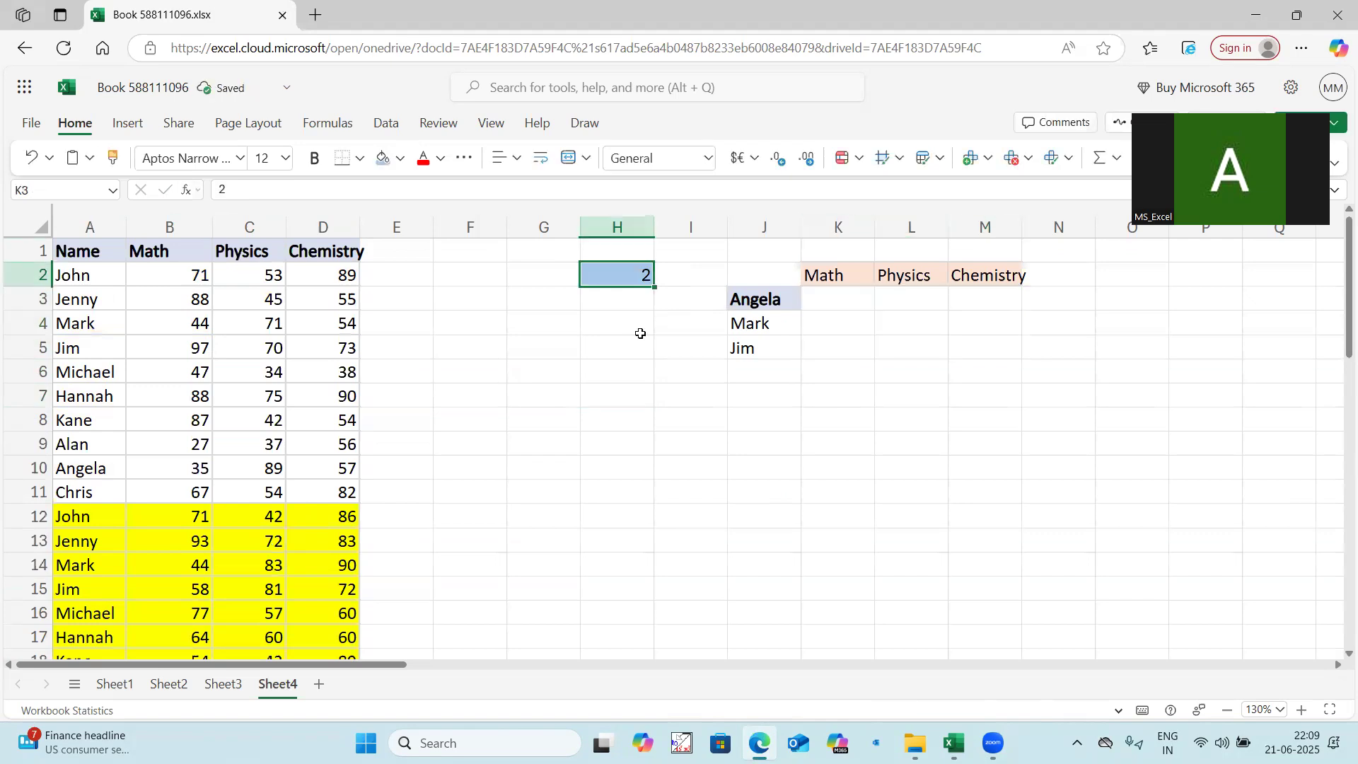
type("3")
left_click_drag(827, 296, 987, 348)
scroll(247, 410, "down", 5)
scroll(248, 414, "up", 5)
scroll(250, 412, "down", 1)
scroll(250, 412, "down", 2)
scroll(249, 411, "up", 2)
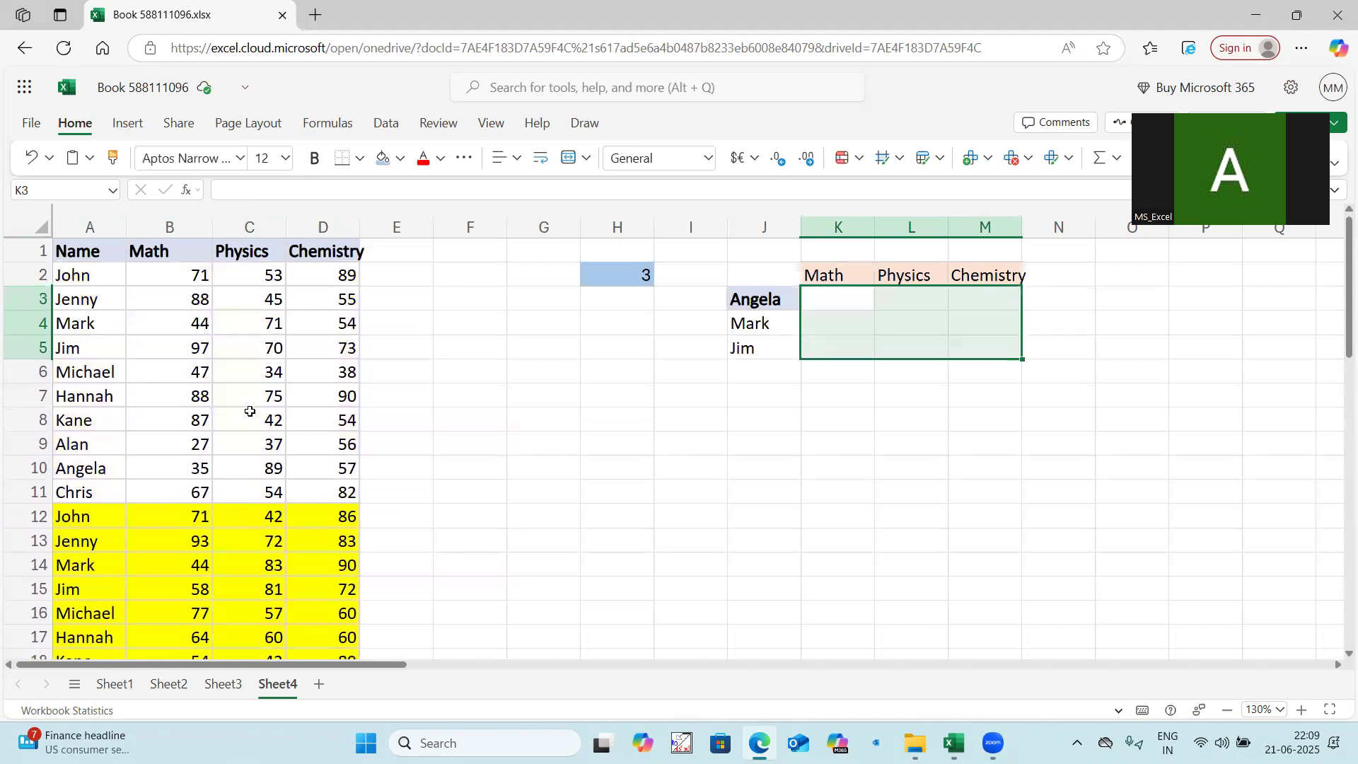
left_click(538, 403)
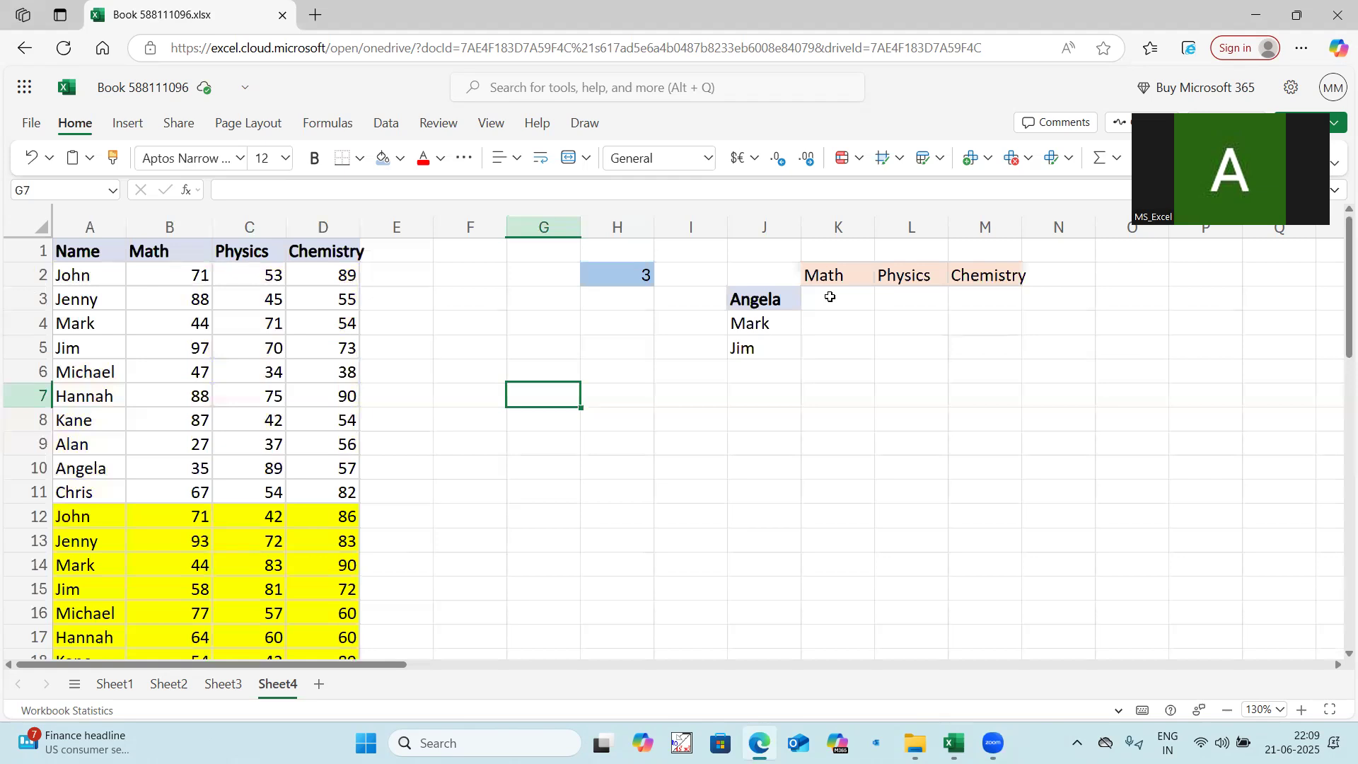
Step: Widen the Math, Physics and Chemistry columns K, L and M of the results table
left_click_drag(1023, 227, 1068, 228)
left_click_drag(948, 227, 961, 228)
left_click_drag(875, 227, 894, 304)
Step: Start a FILTER formula in K3 with the absolute range $B$2:$D$31 as its array
left_click(855, 300)
type("=")
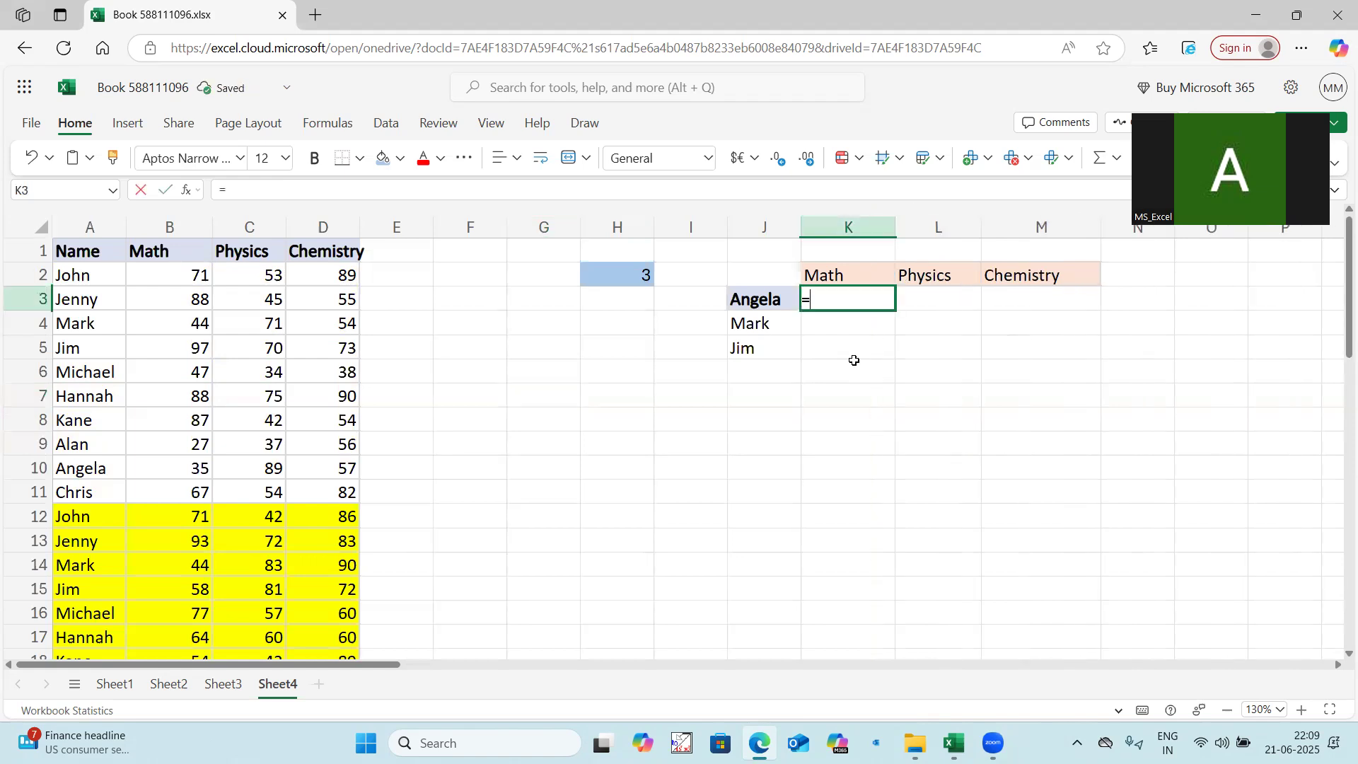
type("Filter(")
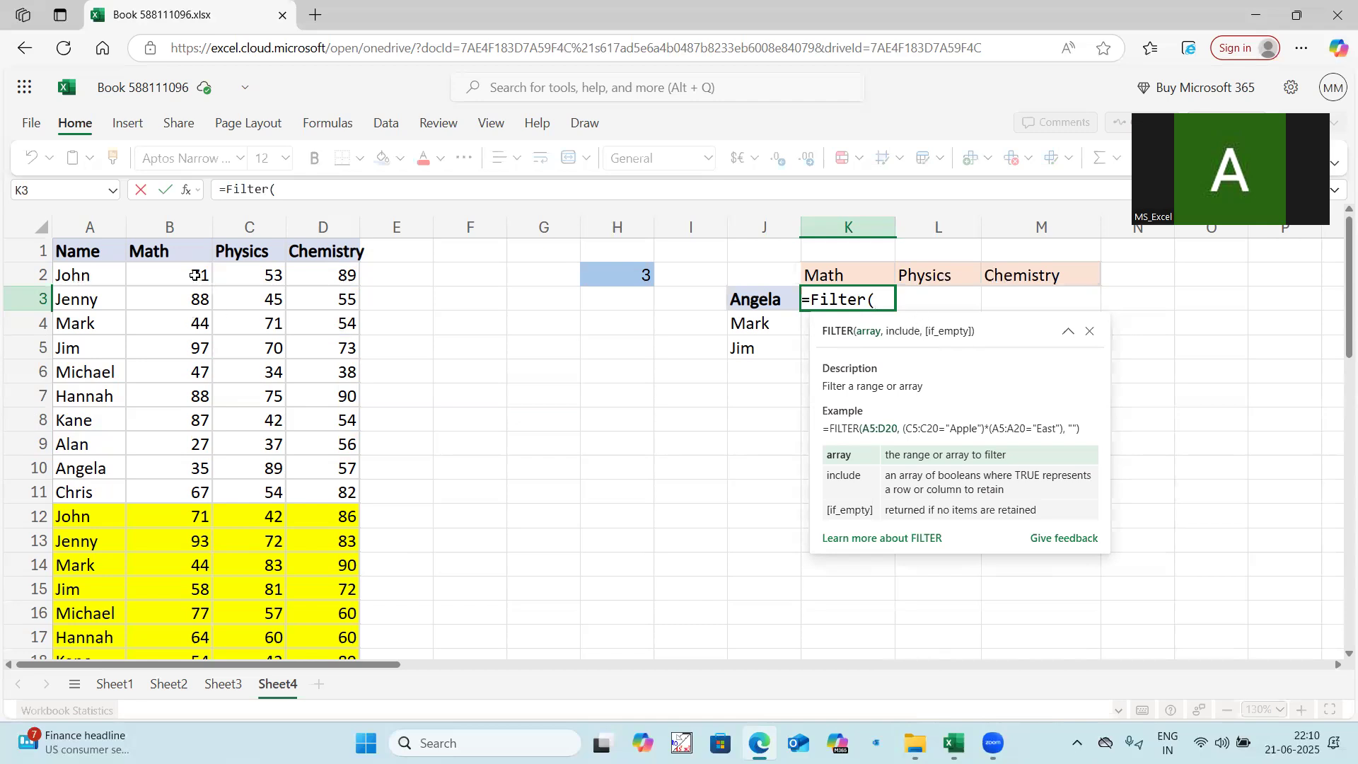
left_click_drag(195, 275, 333, 395)
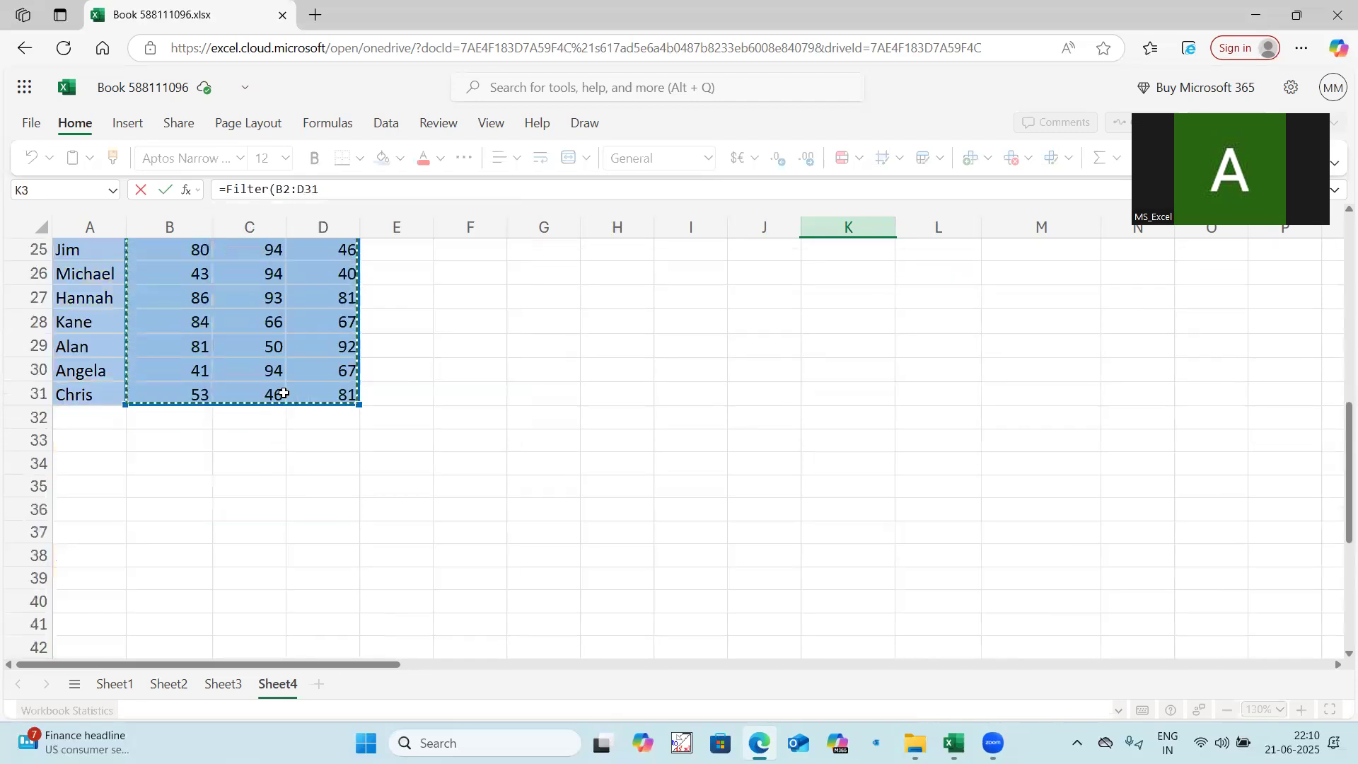
scroll(285, 393, "up", 8)
key("F4")
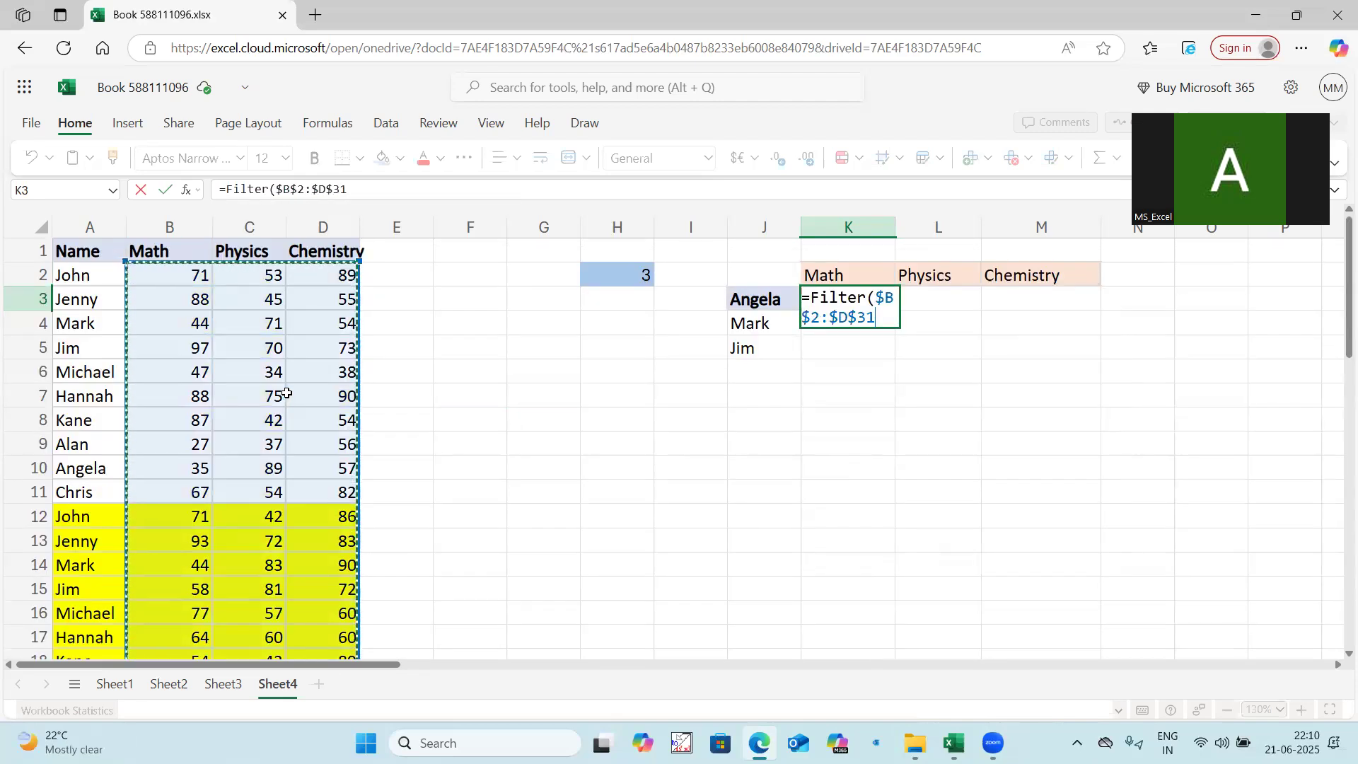
Step: Add the name range $A$2:$A$31, with absolute references, as the start of the FILTER condition
left_click(355, 190)
type(",")
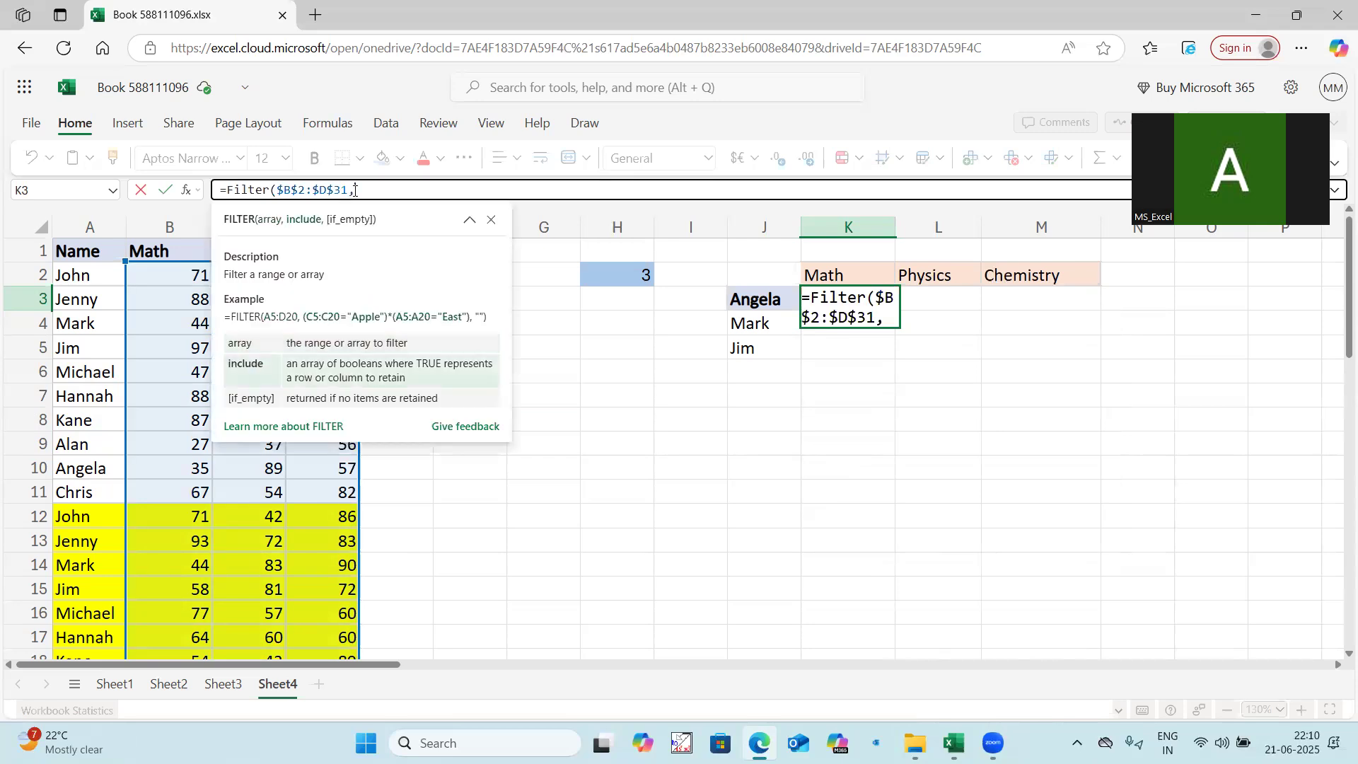
left_click(72, 277)
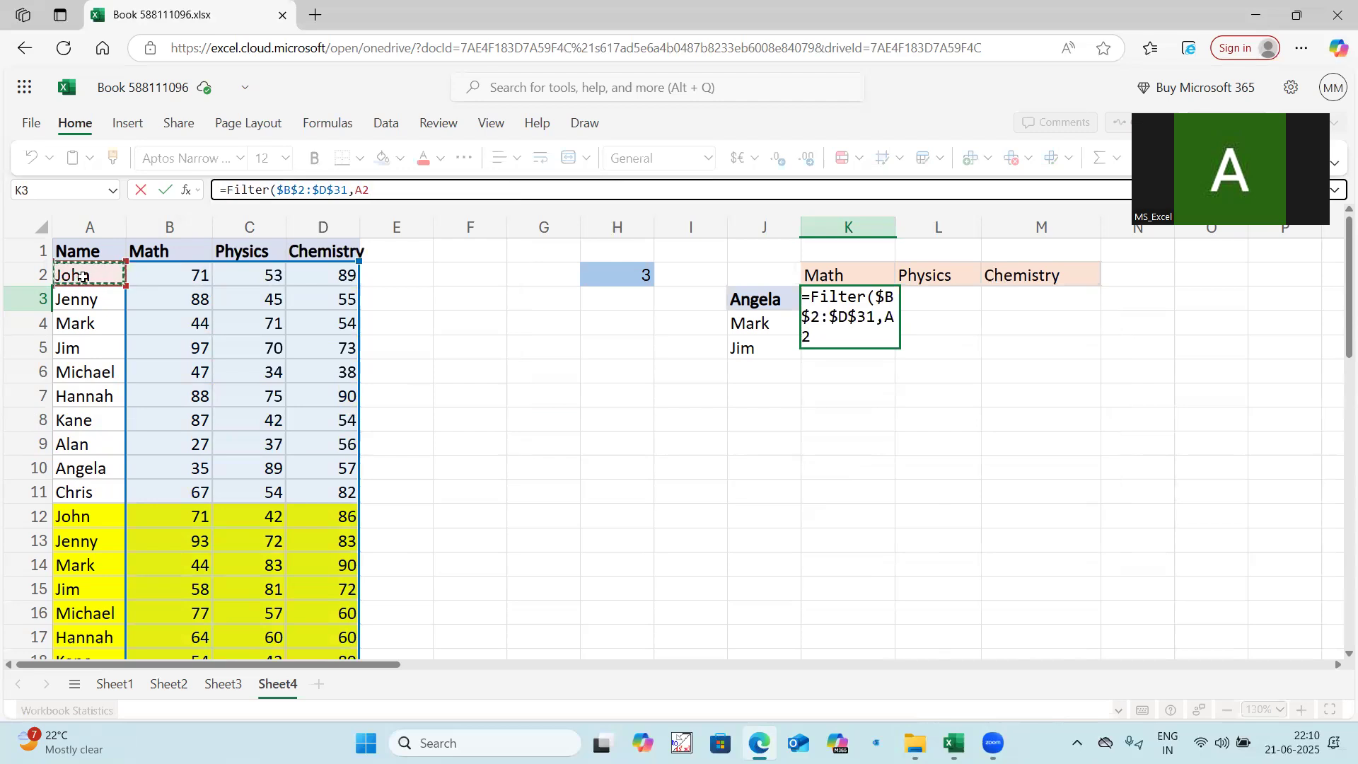
type(":A")
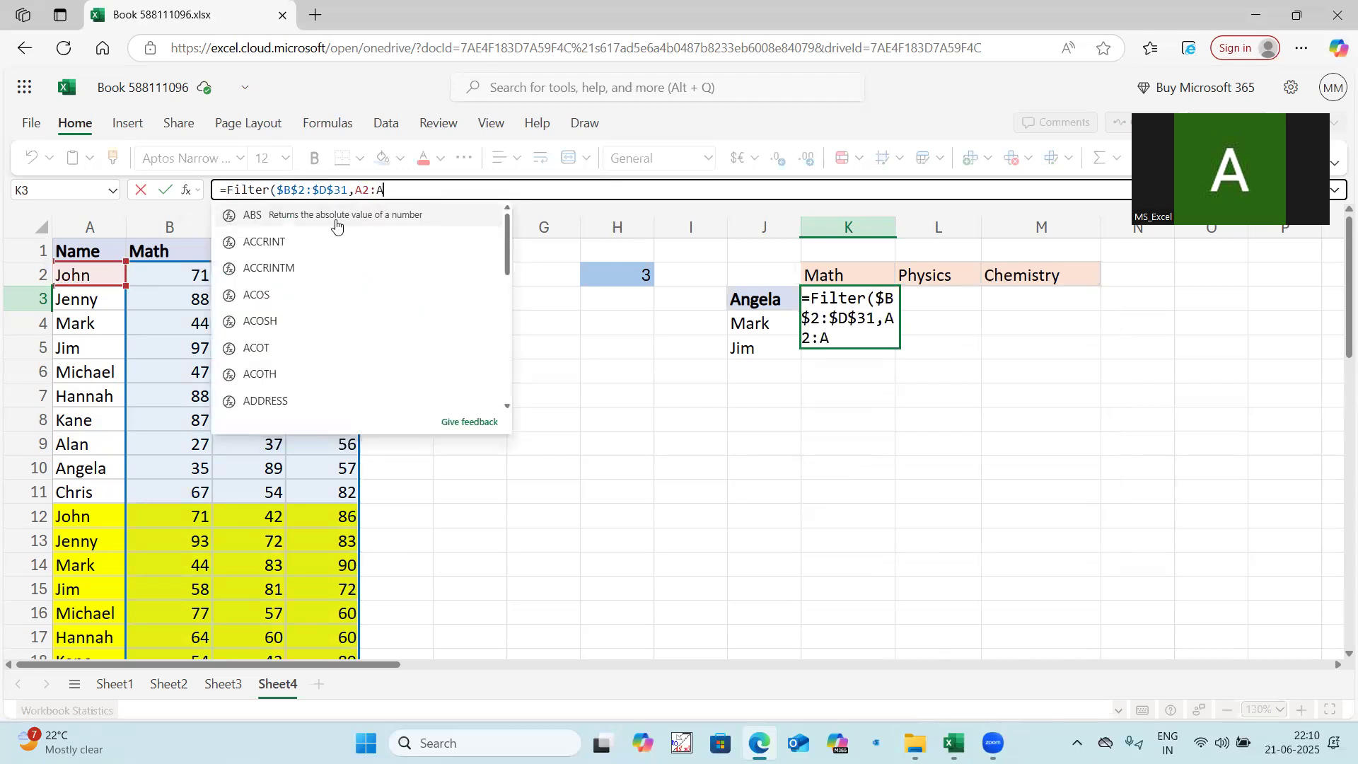
type("31")
left_click_drag(356, 190, 402, 189)
key("F4")
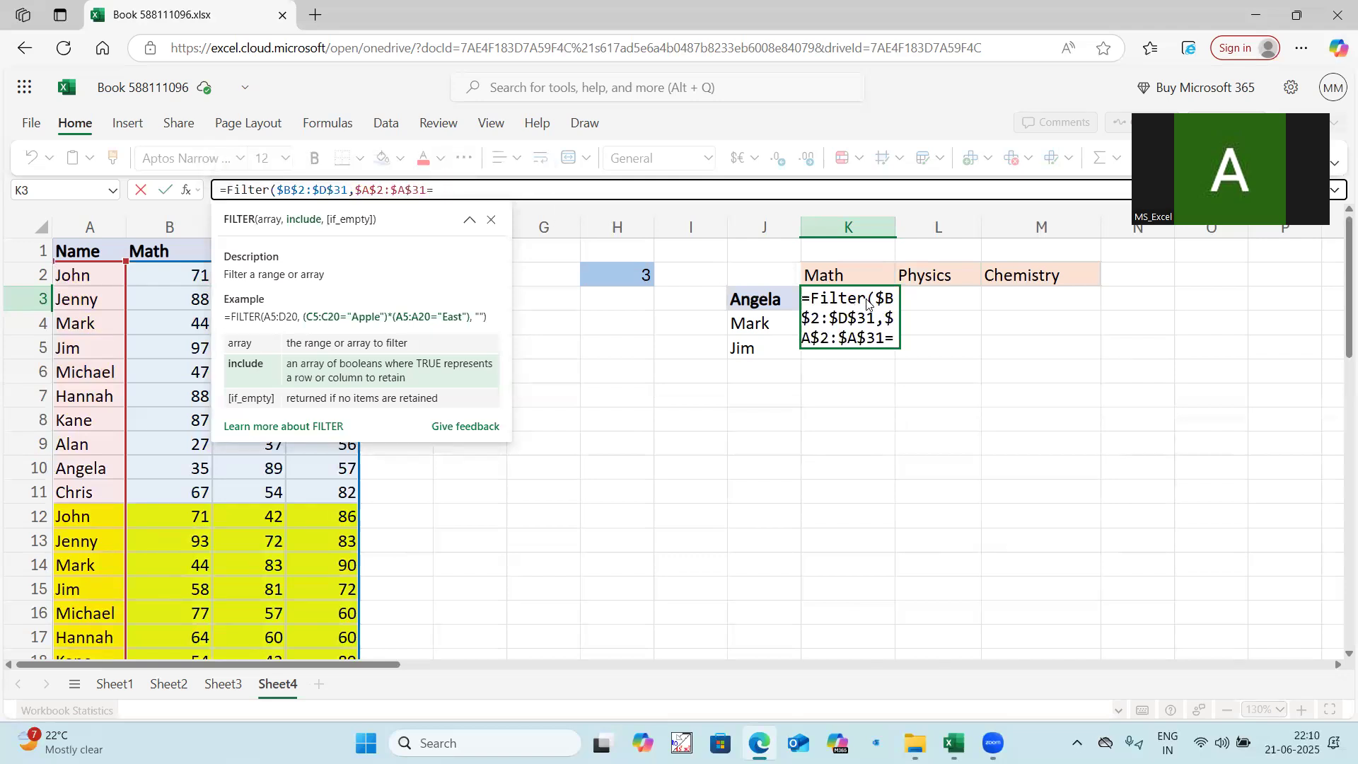
Step: Complete the FILTER formula by matching the names to $J3 and returning "-" if nothing is found
left_click(771, 299)
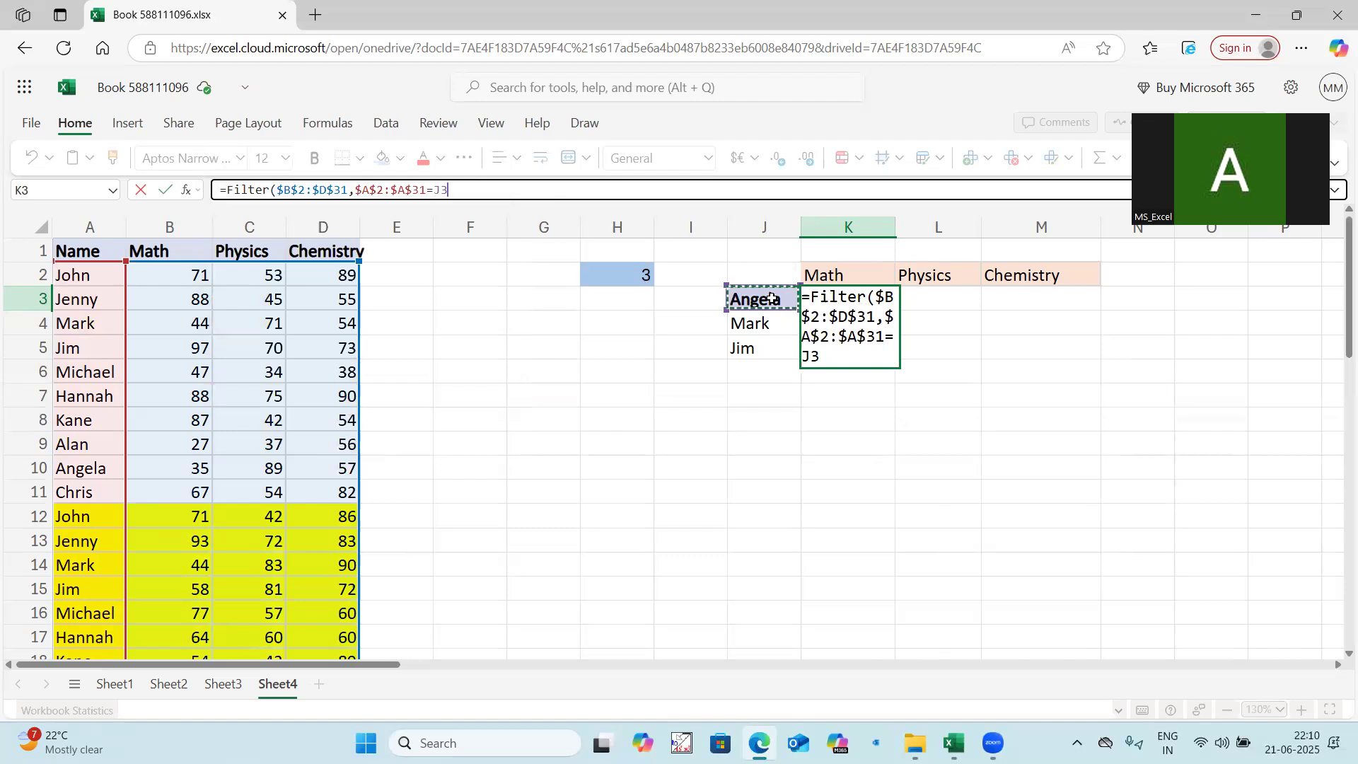
key("F4")
key("F4")
key("F4")
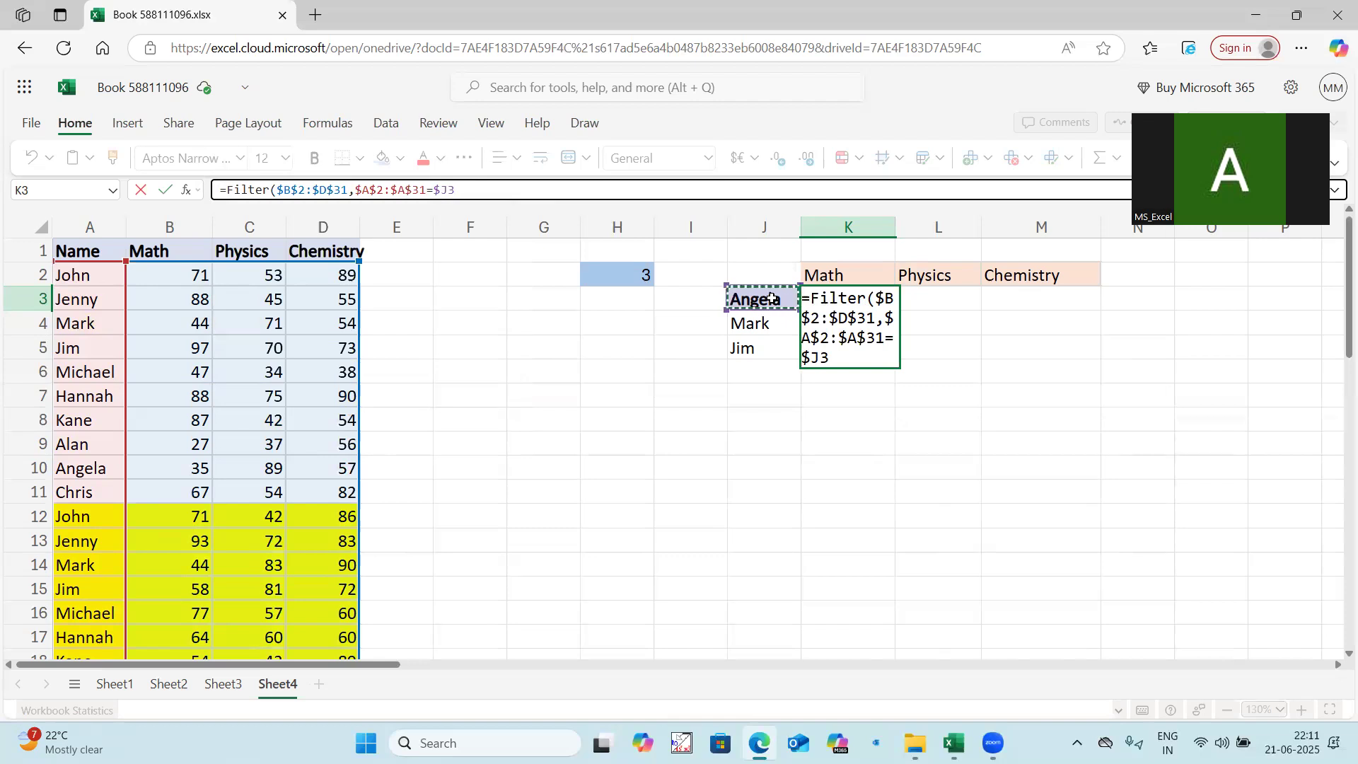
type(",\"-")
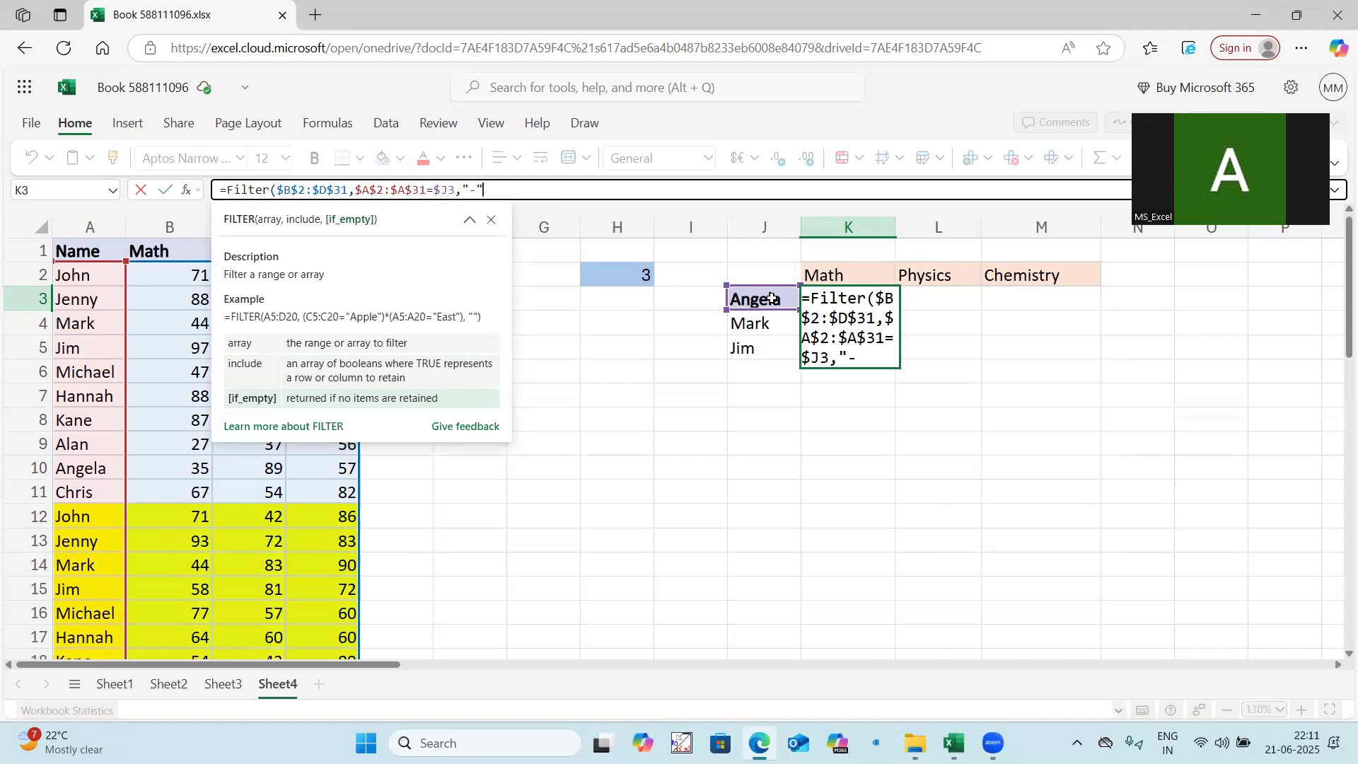
type("\")")
key("Return")
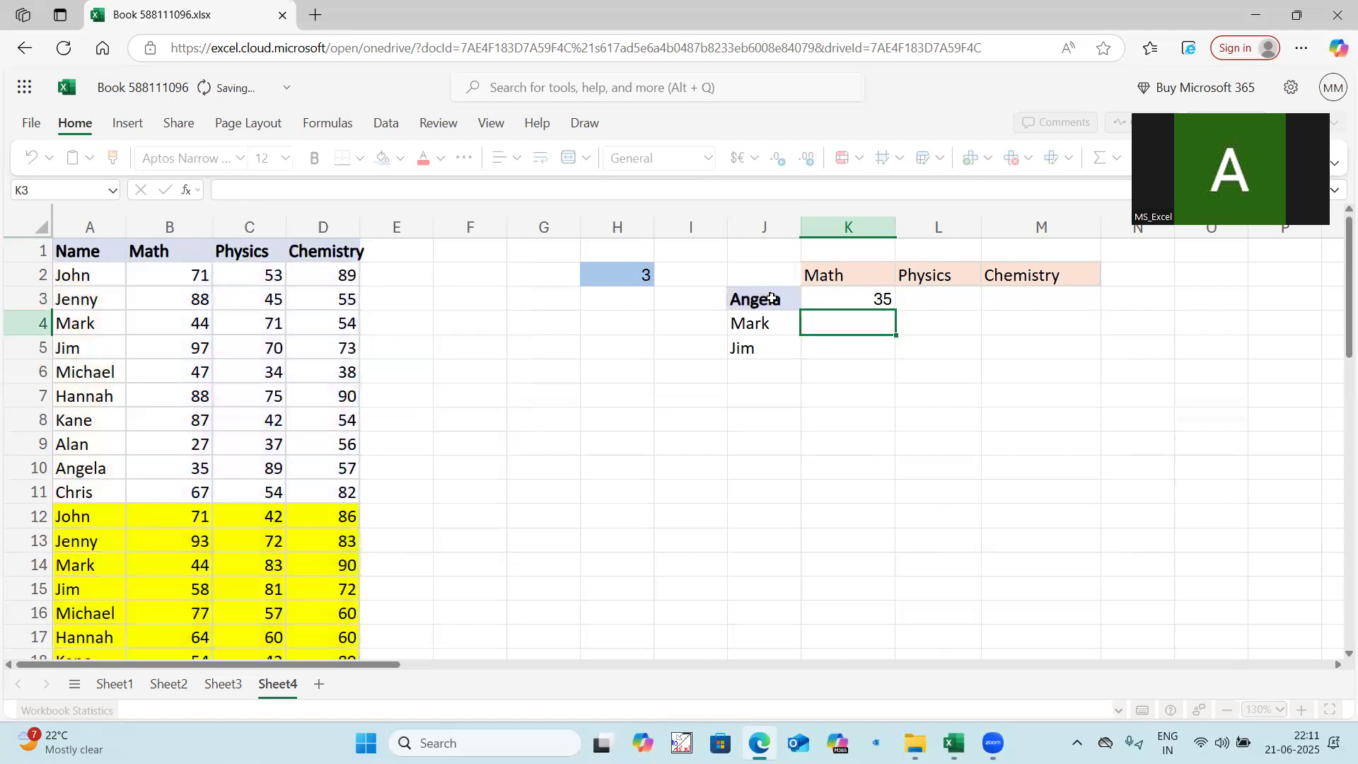
Step: Wrap the FILTER formula in K3 in a TAKE function with 1 as the number of rows
left_click_drag(874, 303, 990, 344)
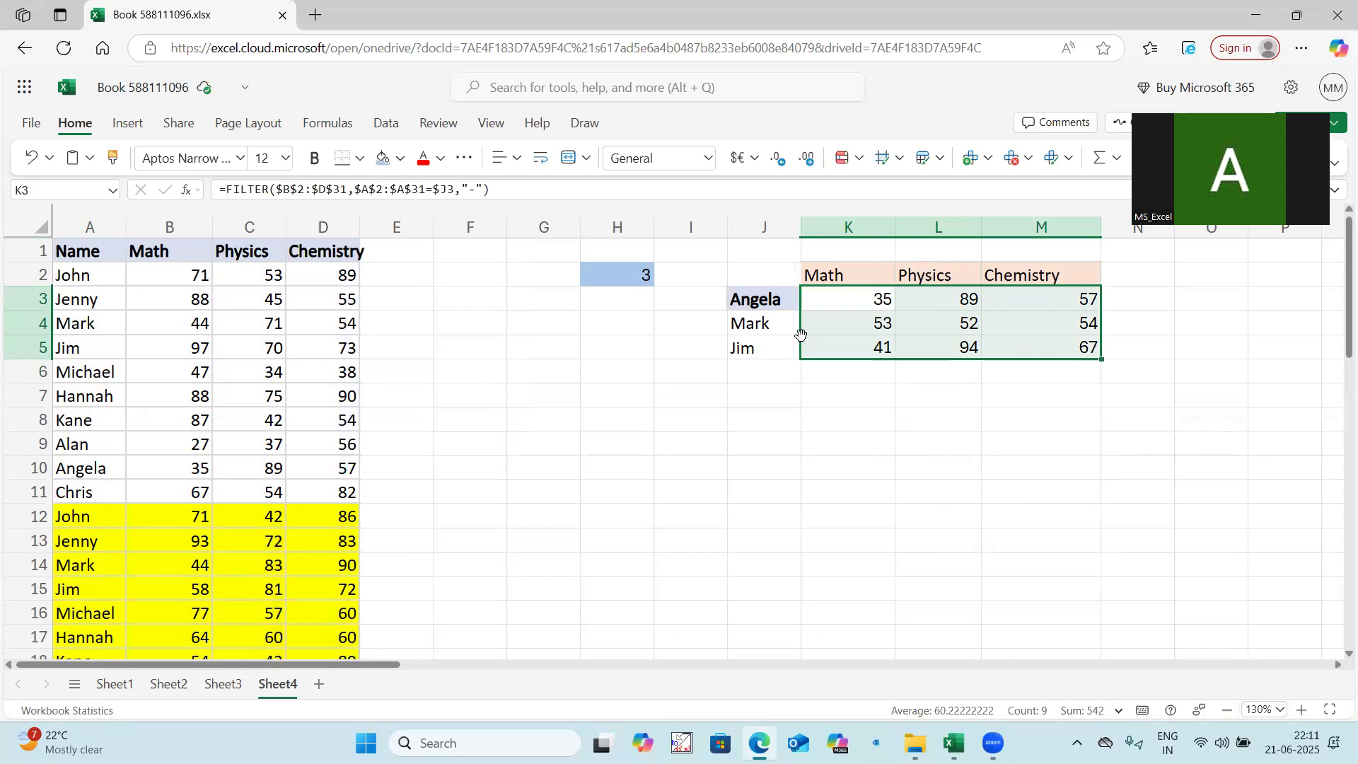
left_click(861, 301)
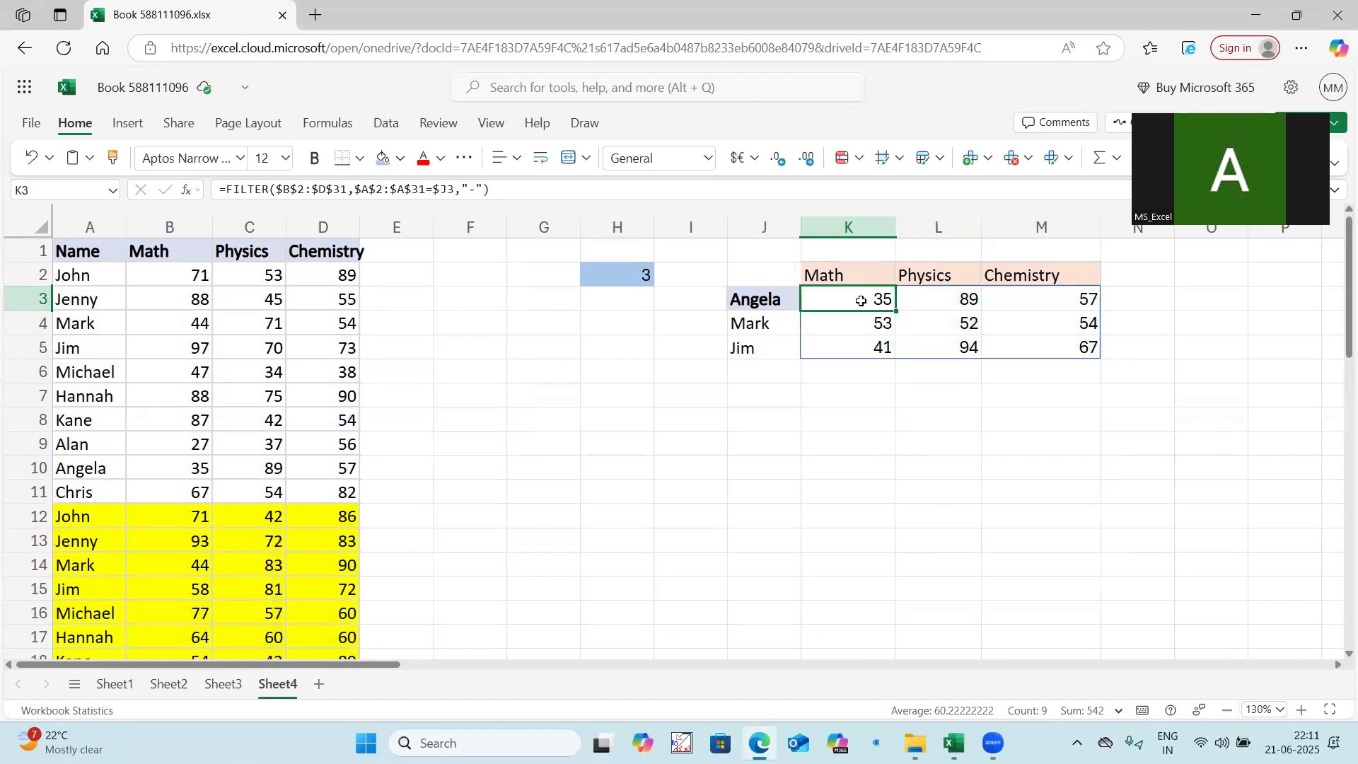
left_click(621, 273)
left_click(849, 291)
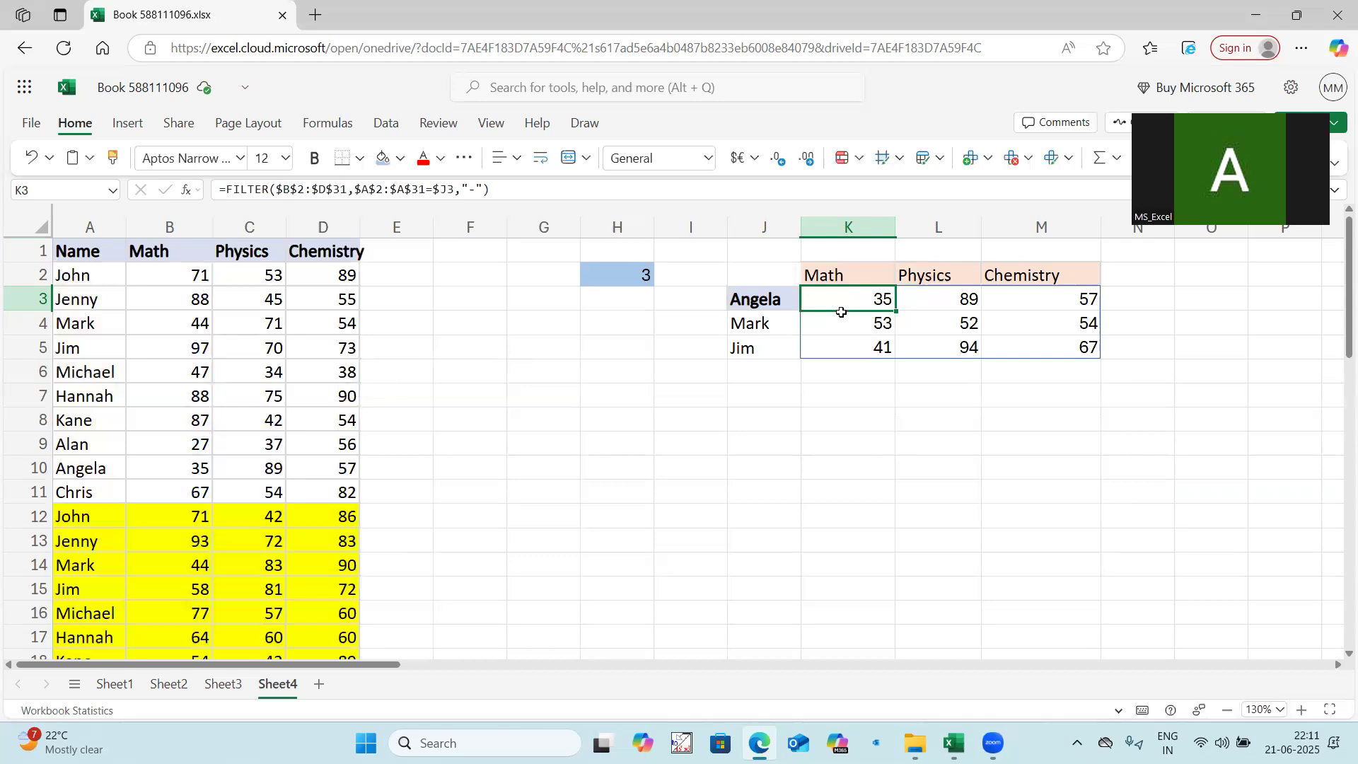
left_click(230, 191)
type("Take(")
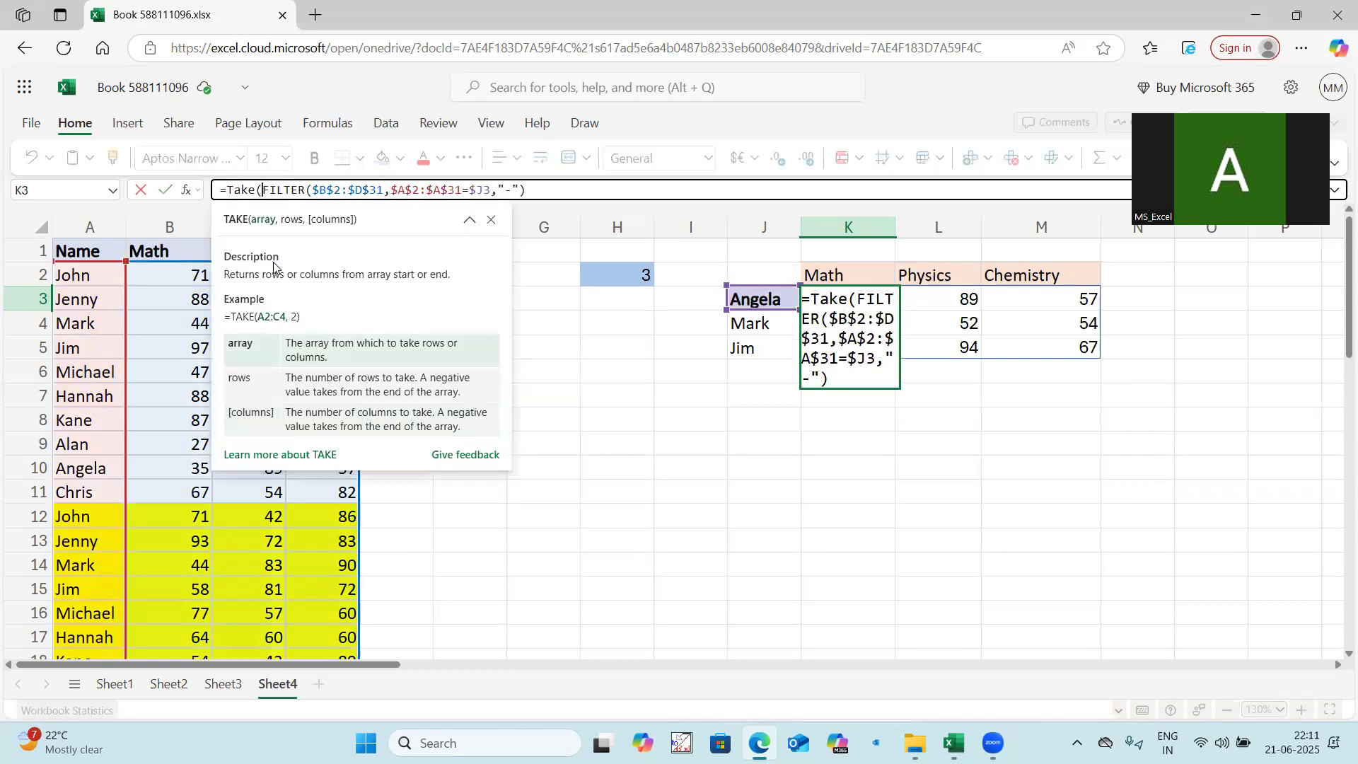
type(",1)")
key("Return")
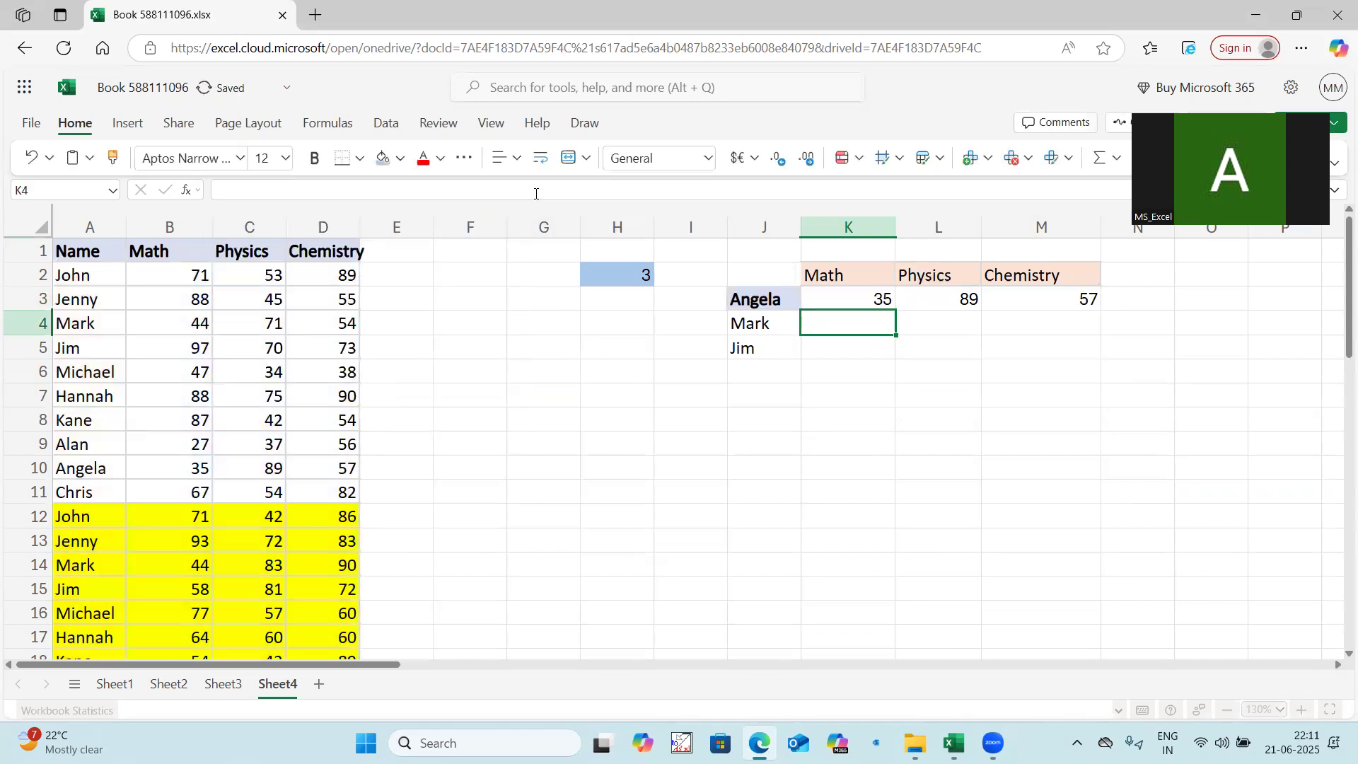
Step: Copy the TAKE formula from K3 down to K4 and K5
left_click(853, 298)
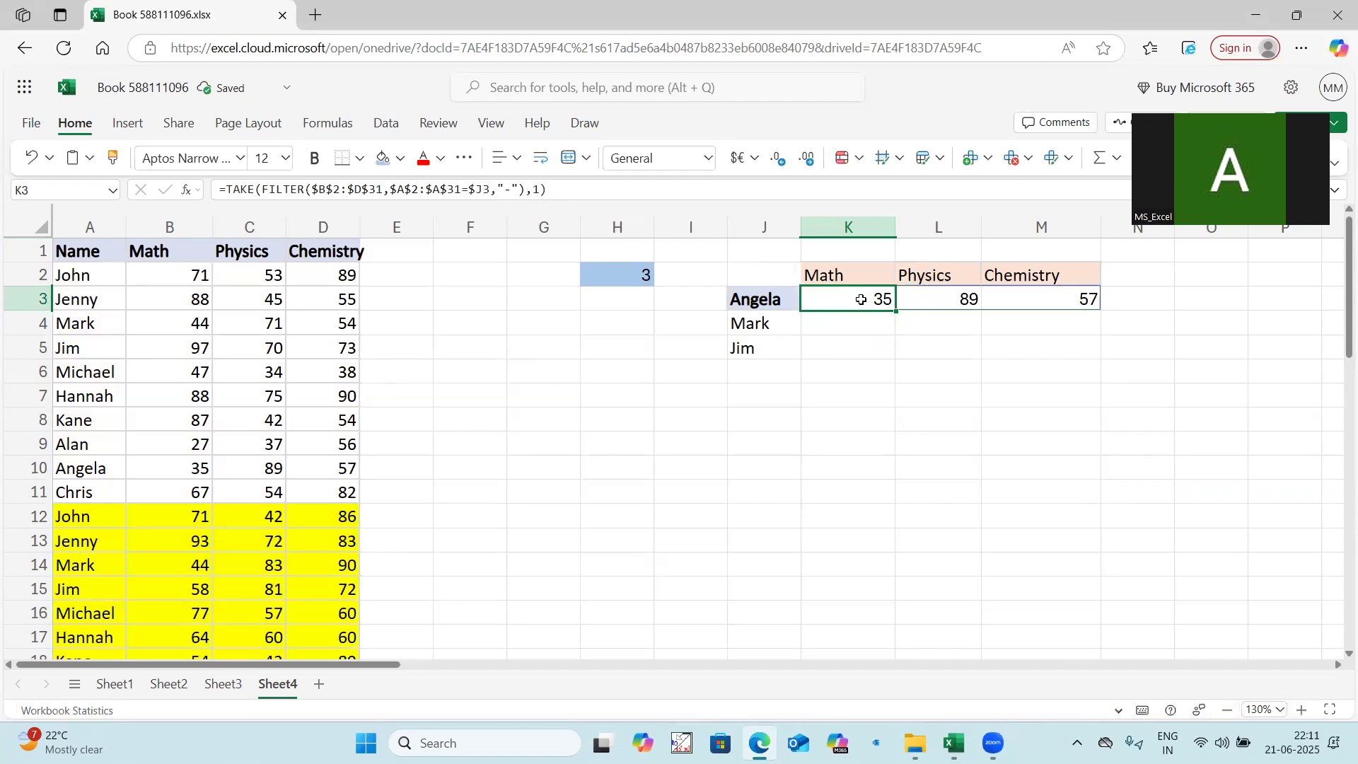
left_click_drag(895, 311, 895, 350)
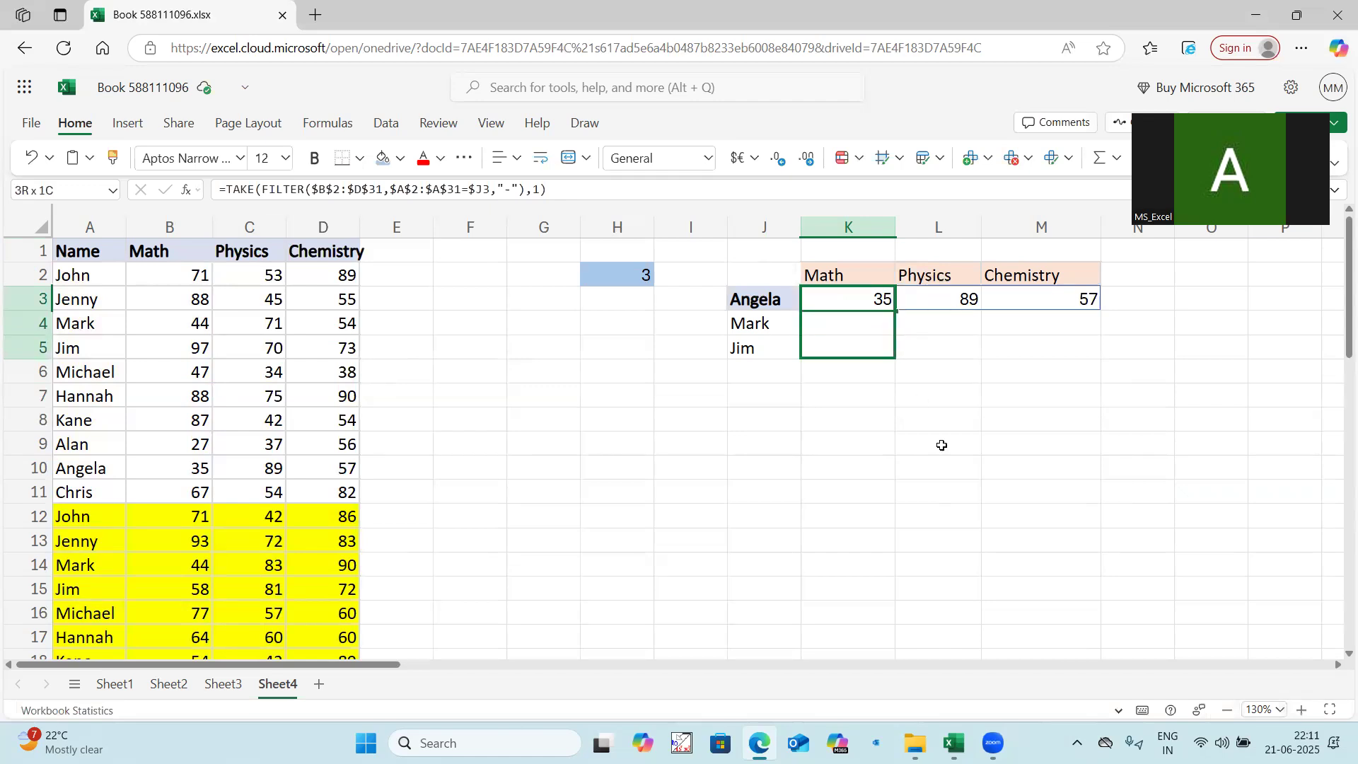
left_click(832, 441)
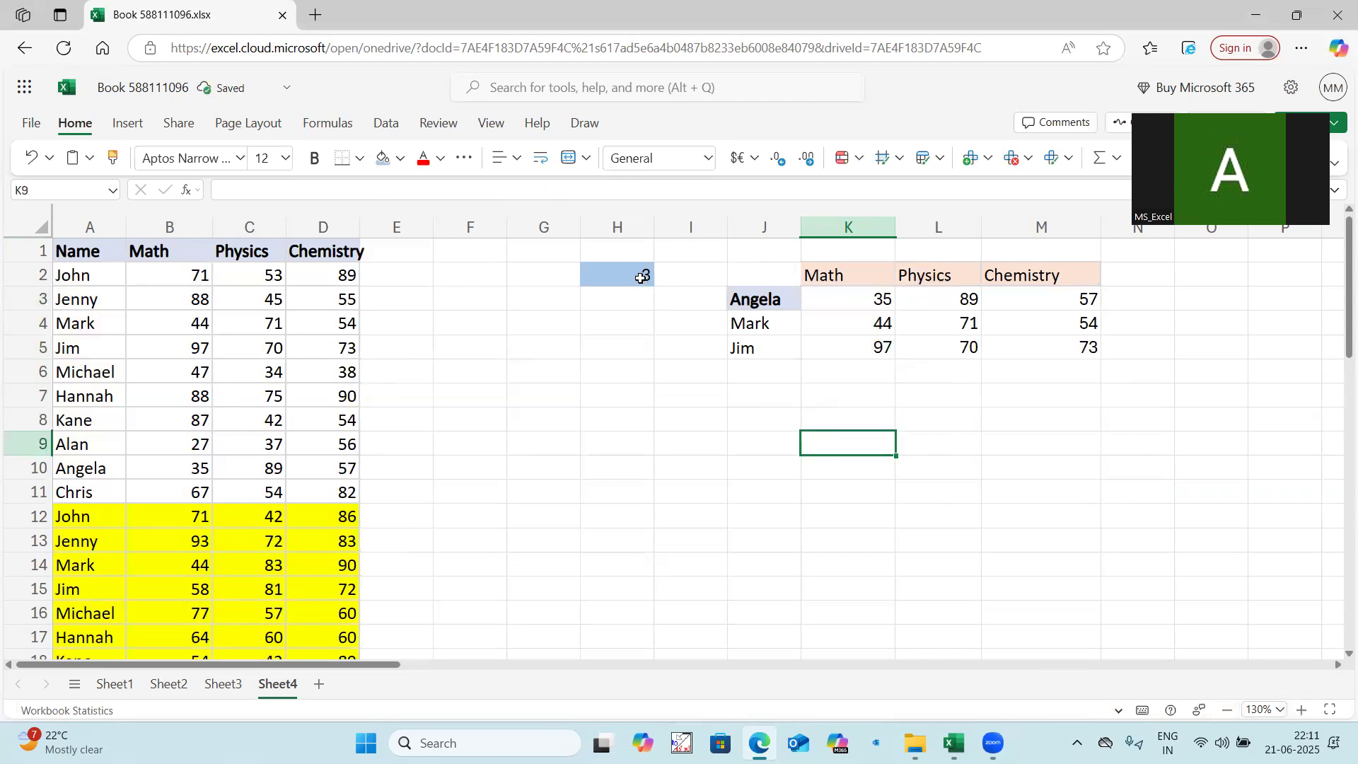
Step: Compare the marks returned in K3:M5 with the matching rows in the source blocks and the number in H2
left_click(641, 278)
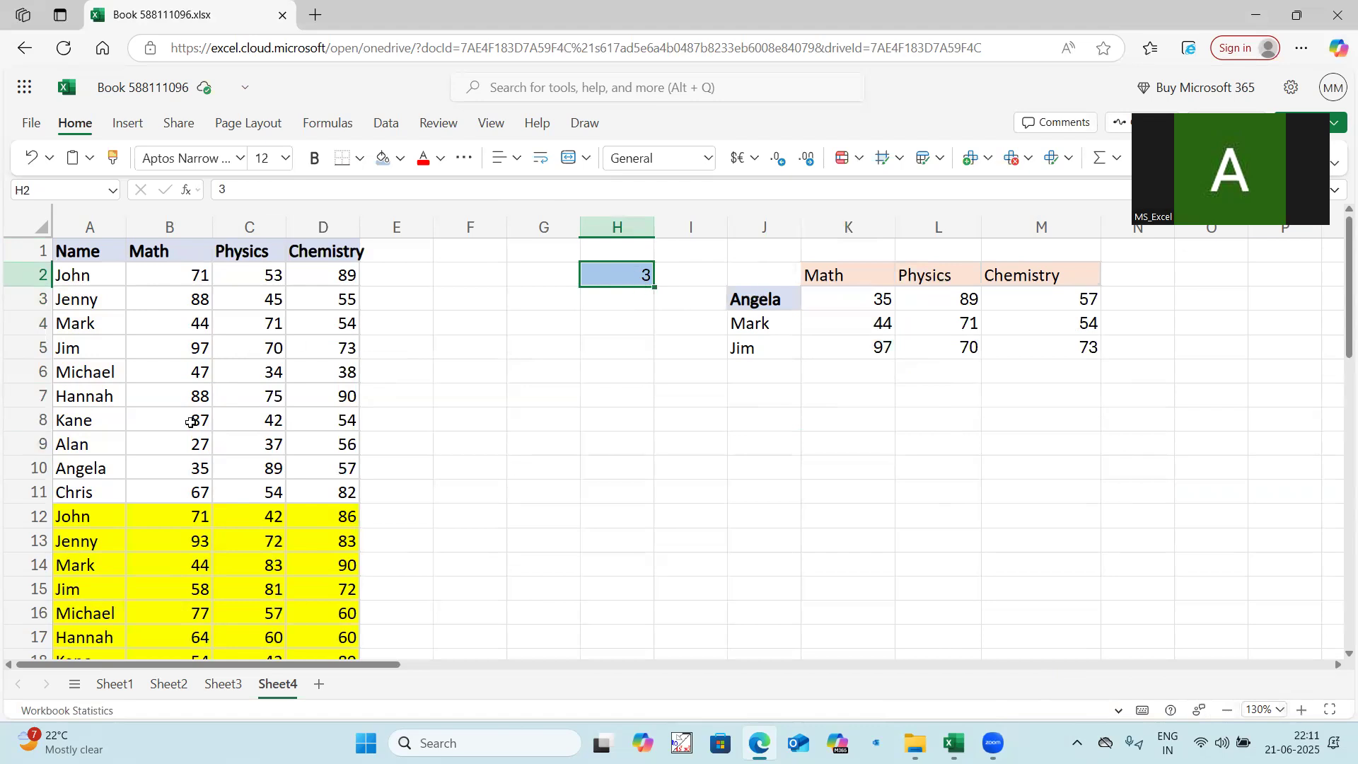
left_click_drag(187, 469, 307, 469)
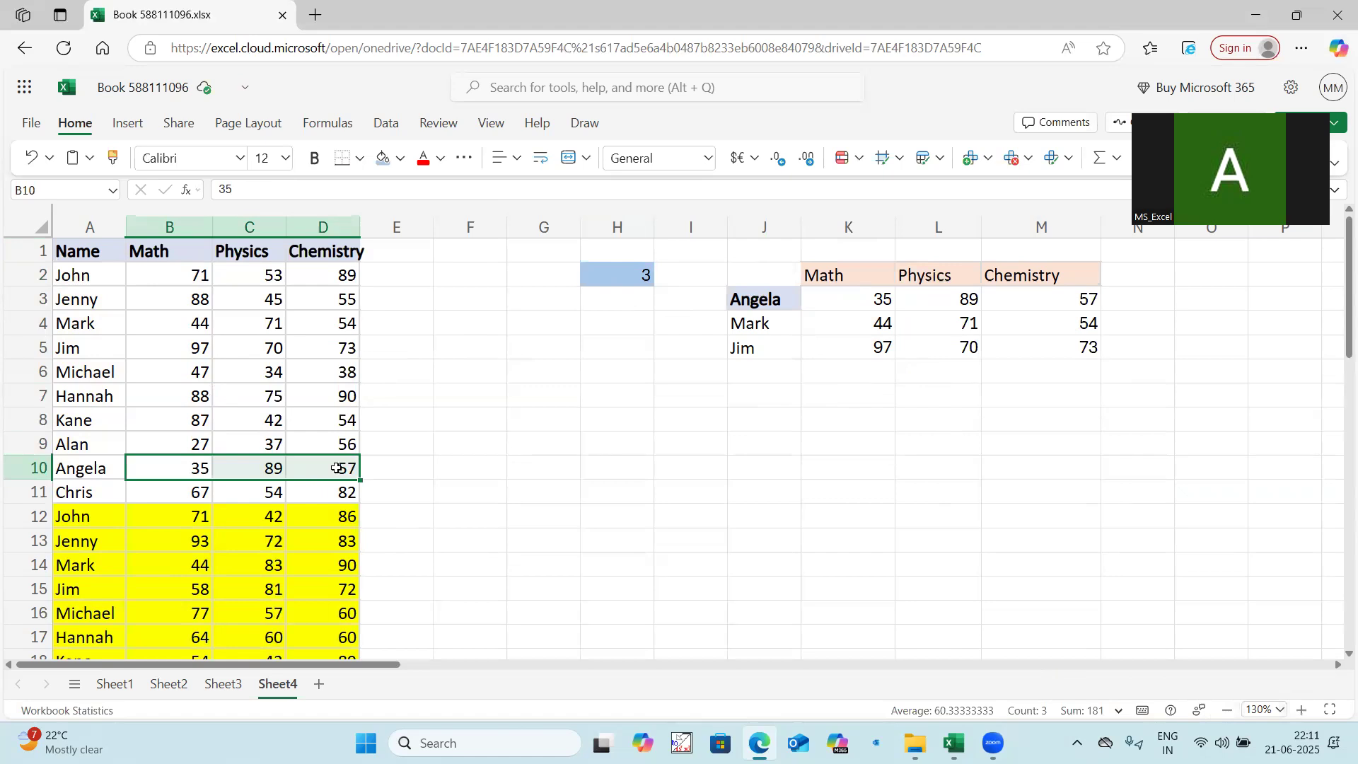
left_click_drag(815, 327, 1016, 333)
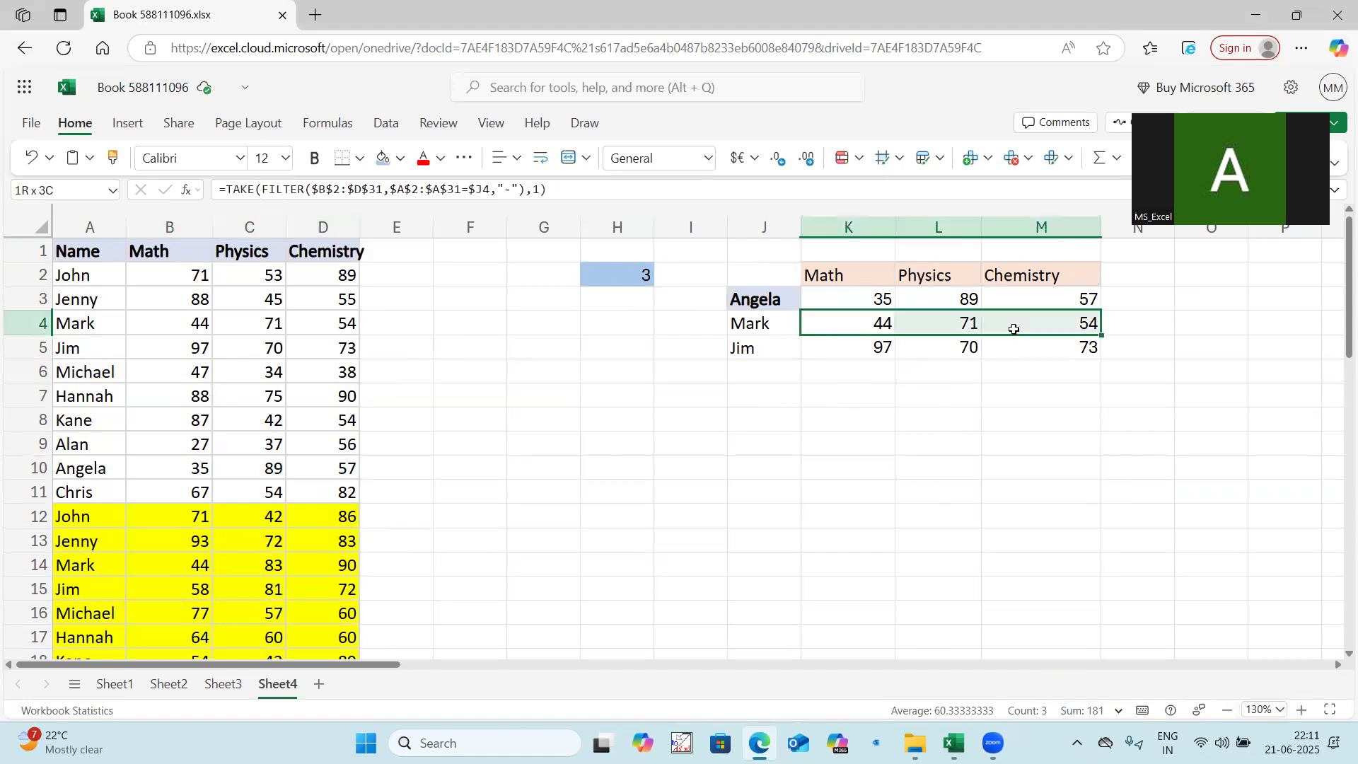
scroll(177, 563, "down", 3)
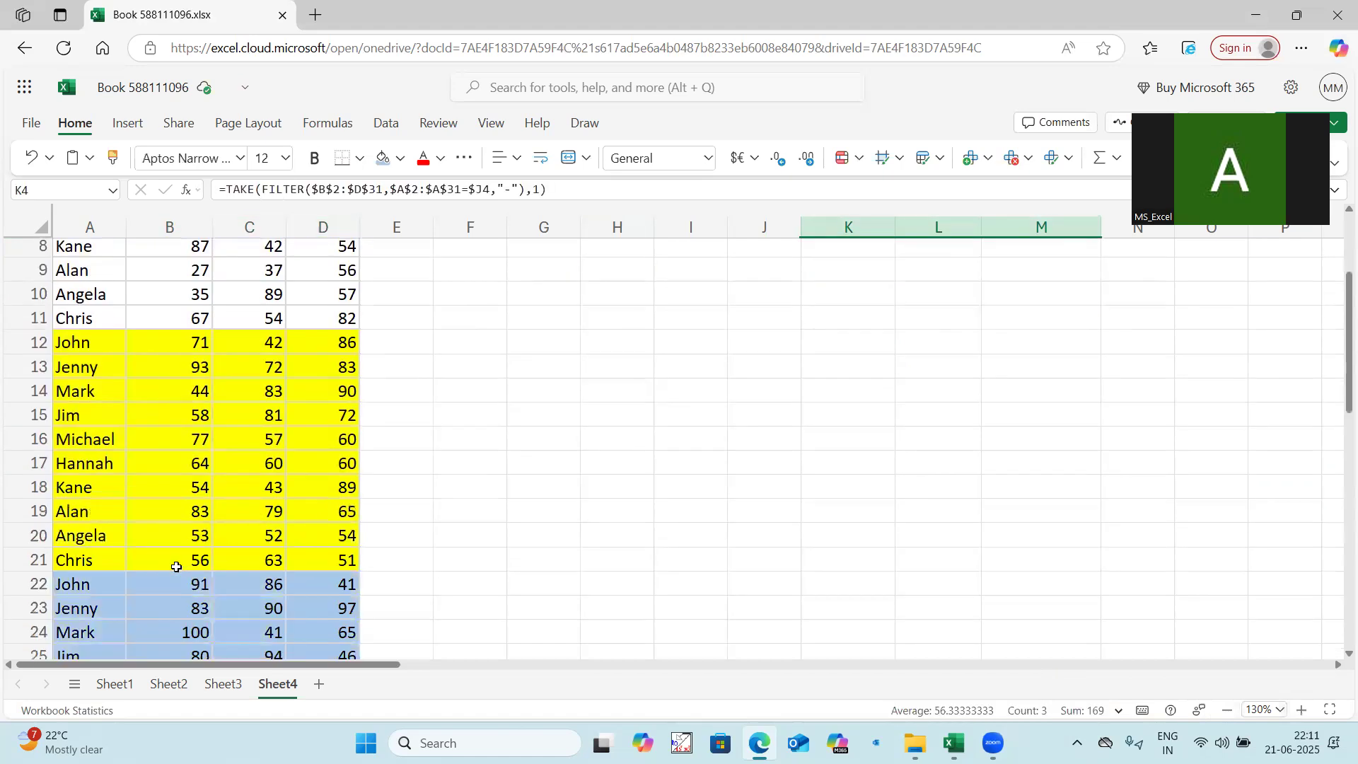
left_click_drag(163, 388, 349, 388)
scroll(265, 499, "up", 3)
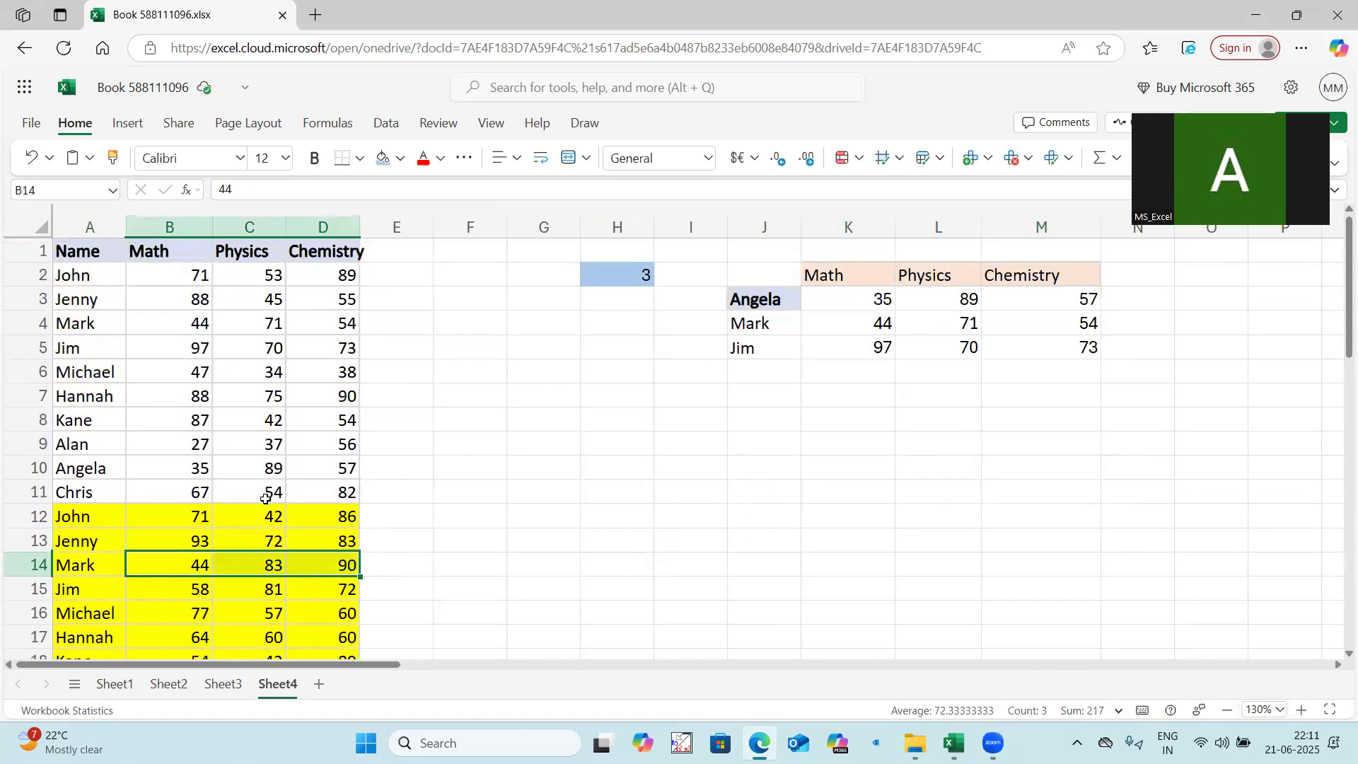
left_click_drag(192, 323, 327, 323)
left_click(618, 277)
scroll(282, 540, "down", 4)
scroll(93, 394, "up", 5)
left_click_drag(863, 300, 1033, 302)
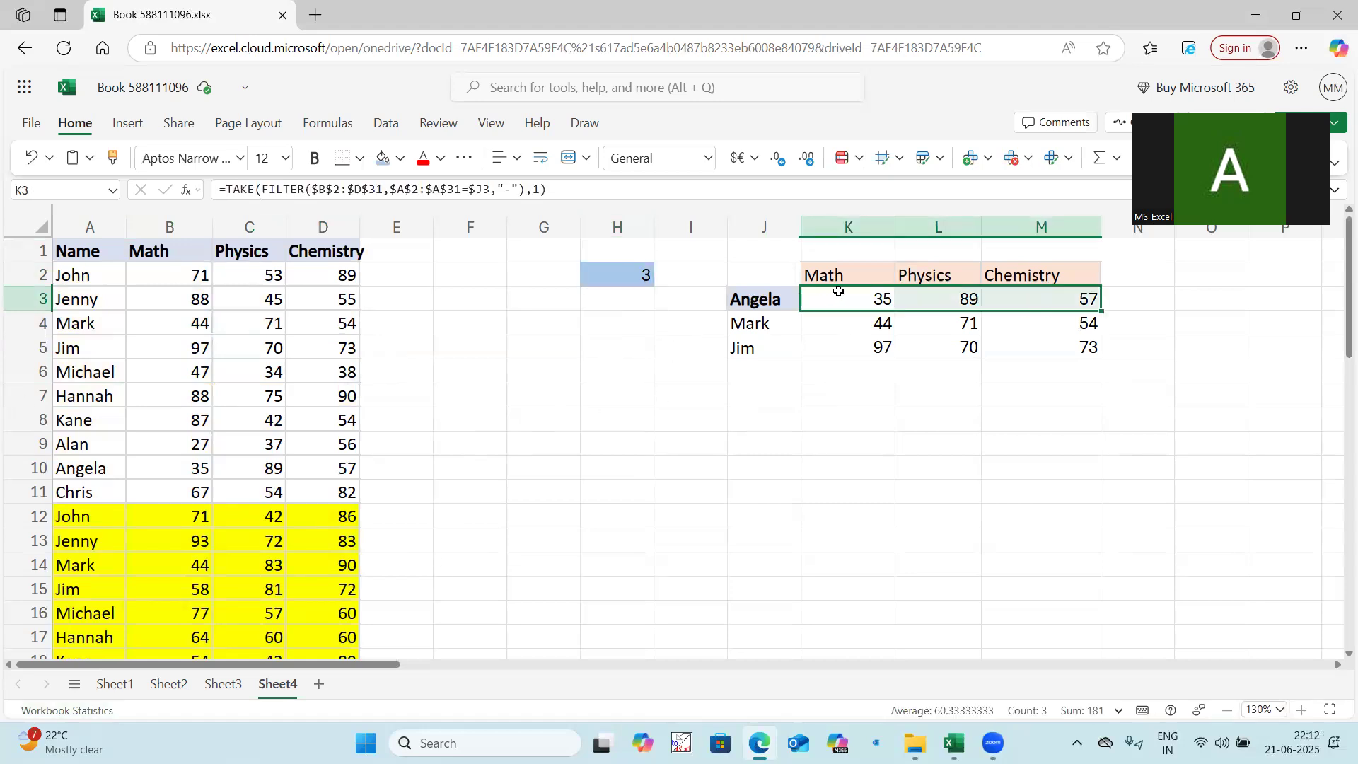
Step: Replace the rows argument of the TAKE formula in K3 with the absolute reference $H$2
left_click(861, 296)
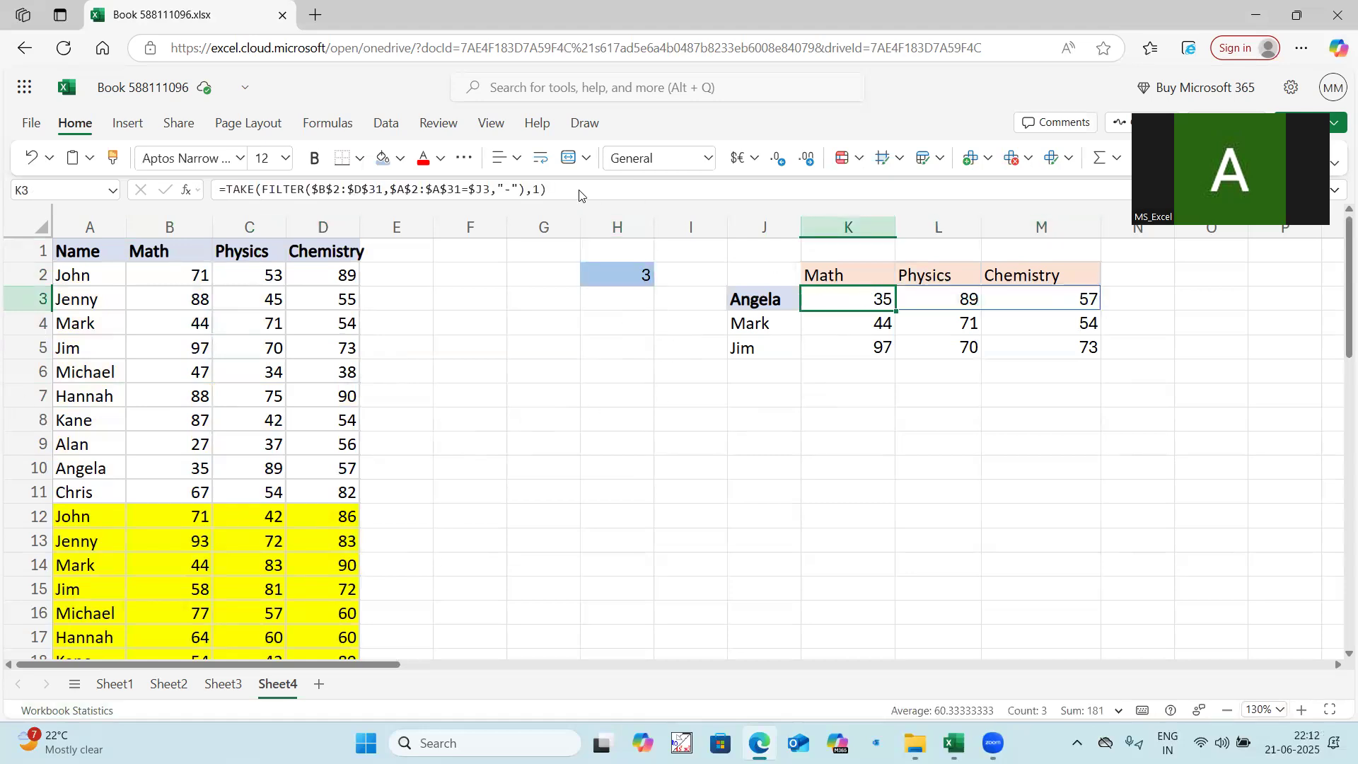
left_click(542, 190)
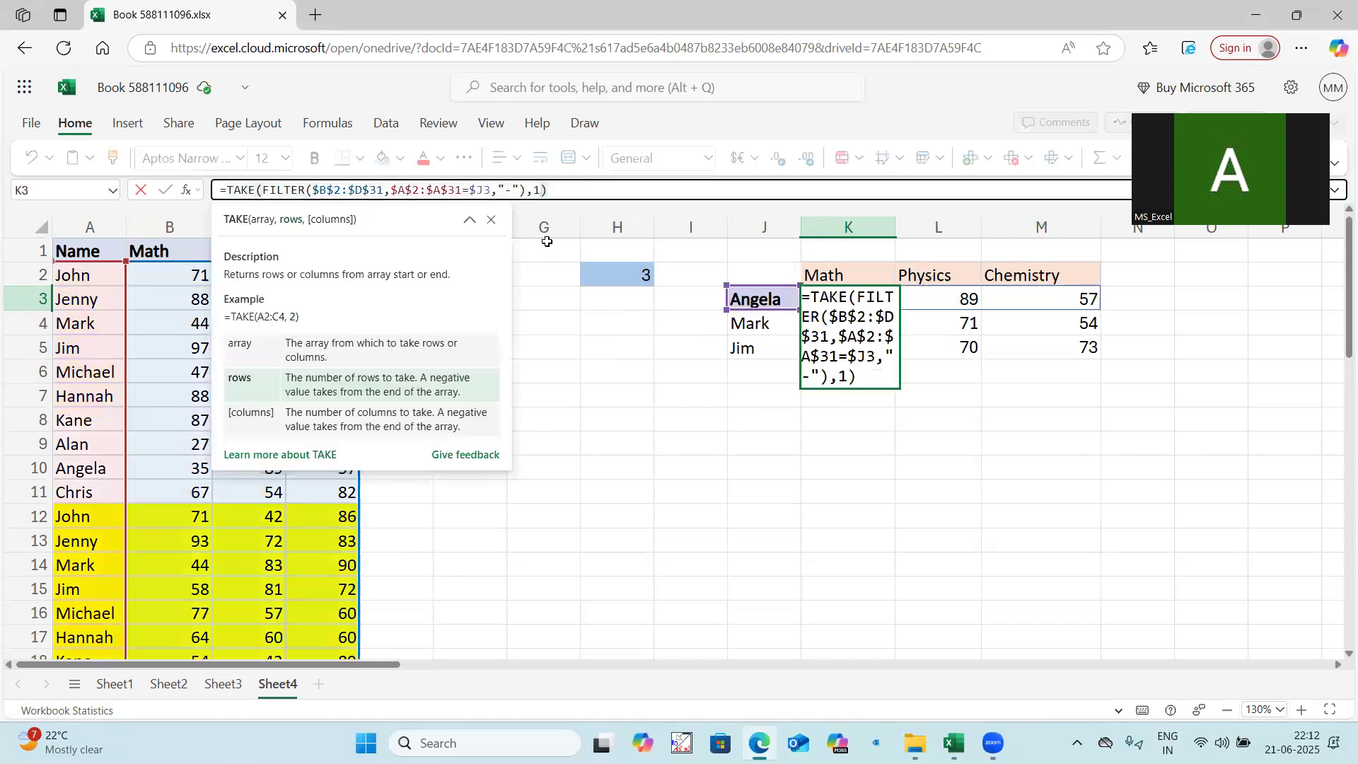
key("BackSpace")
left_click(646, 280)
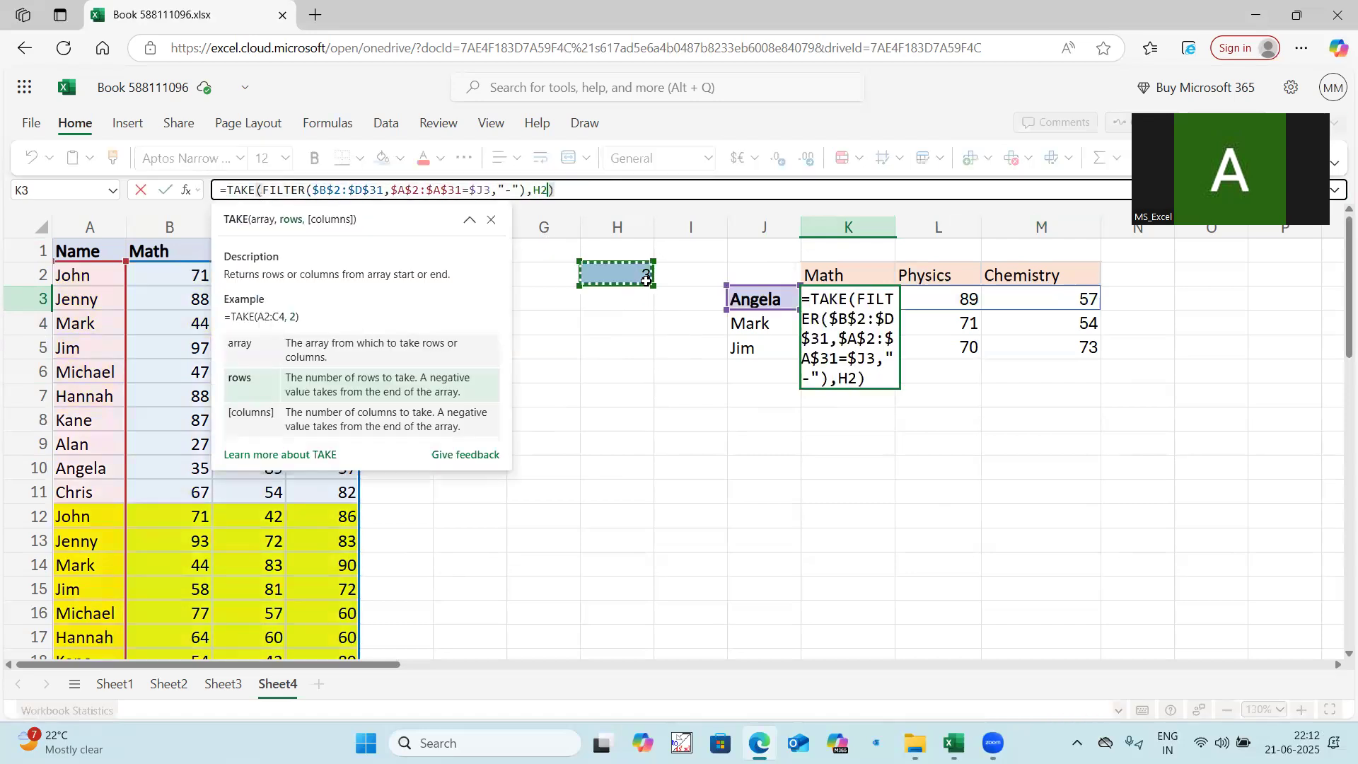
key("F4")
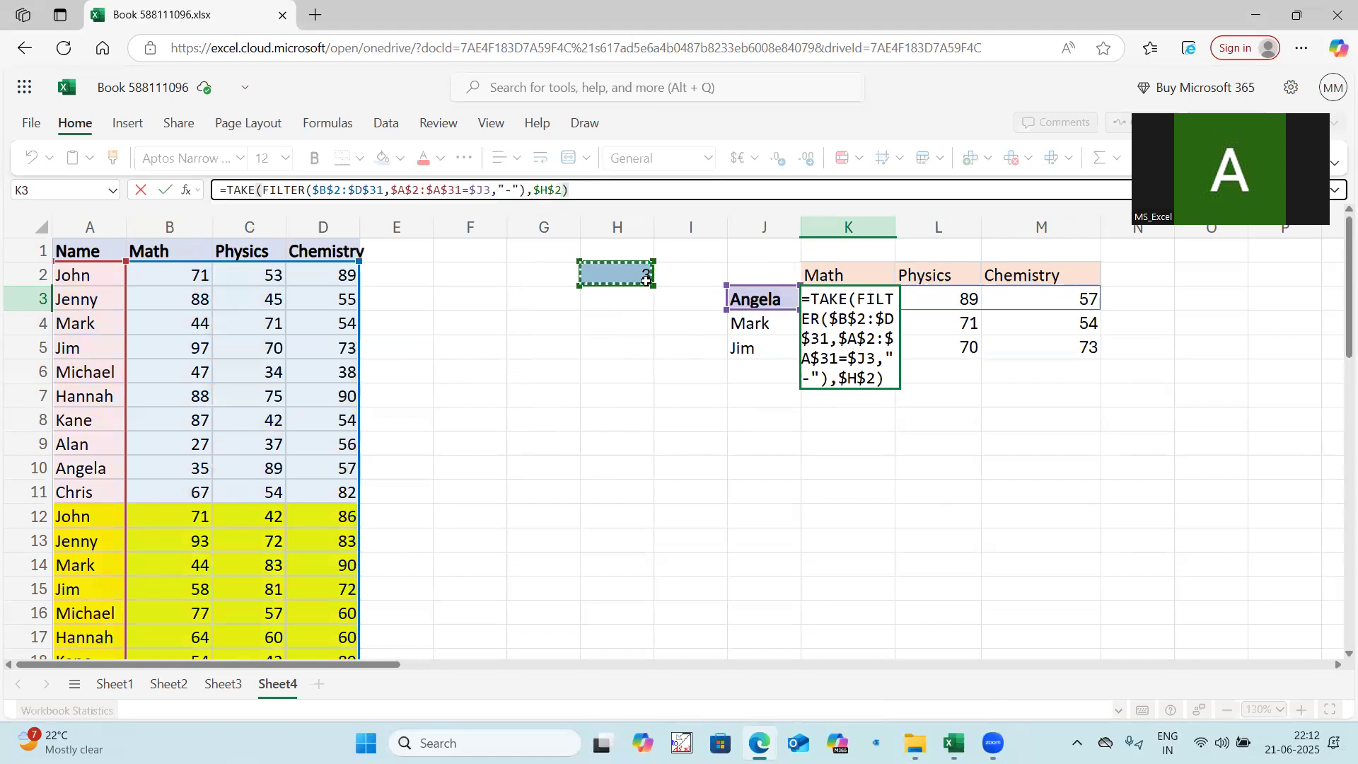
key("Return")
left_click(884, 297)
Step: Clear the marks formulas for Mark and Jim in K4:M5 so the K3 formula has room to spill
left_click(882, 322)
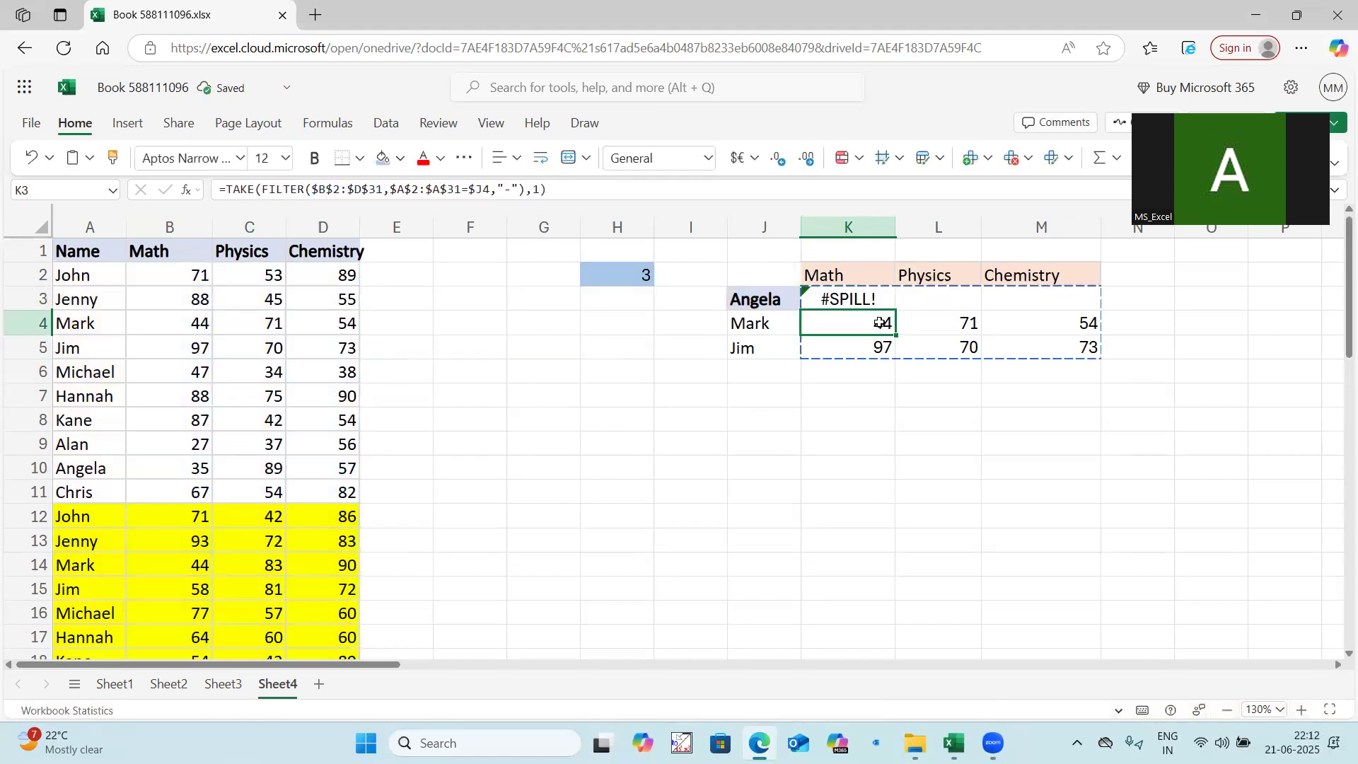
left_click_drag(883, 322, 1030, 340)
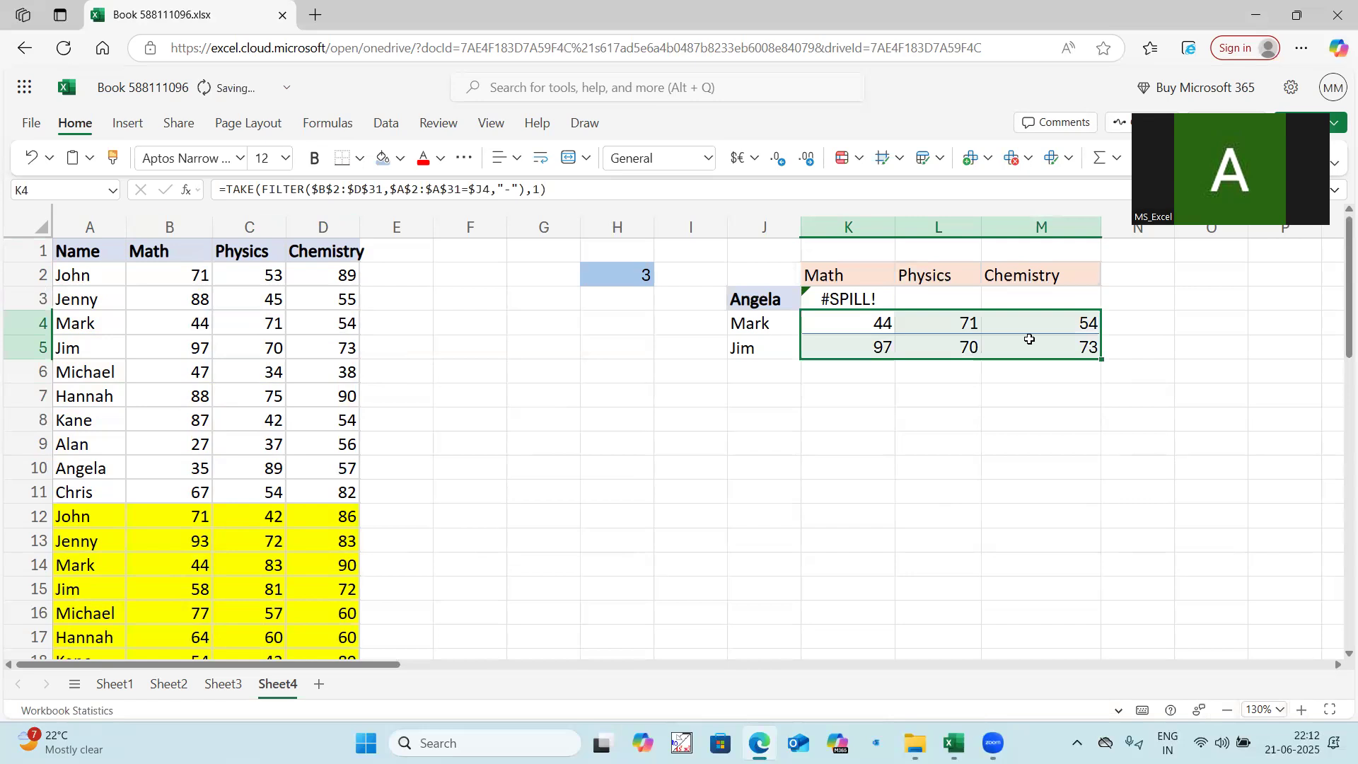
key("Delete")
left_click(939, 443)
left_click(881, 299)
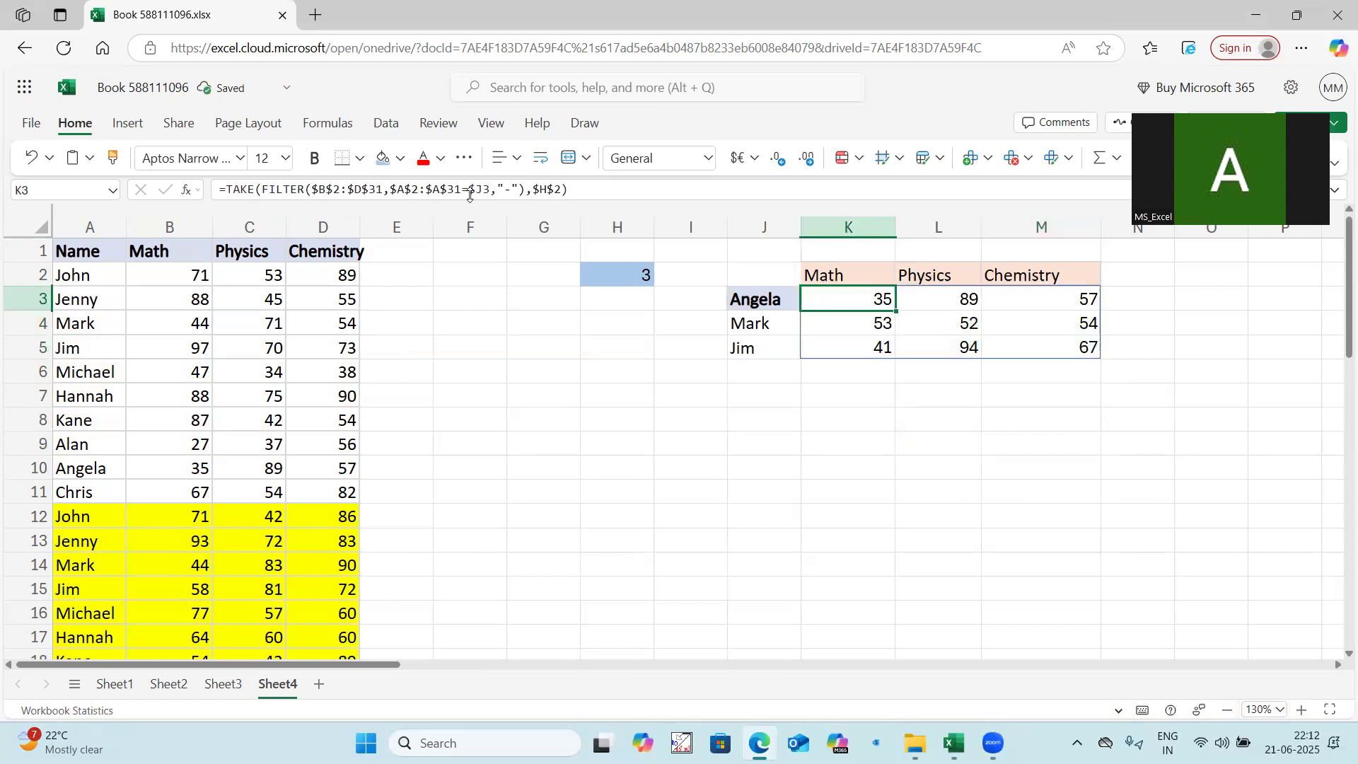
Step: Test the TAKE formula in K3 by setting H2 to 1, 2 and 3 in turn
left_click(795, 412)
left_click(856, 304)
left_click(637, 280)
type("1")
left_click(637, 469)
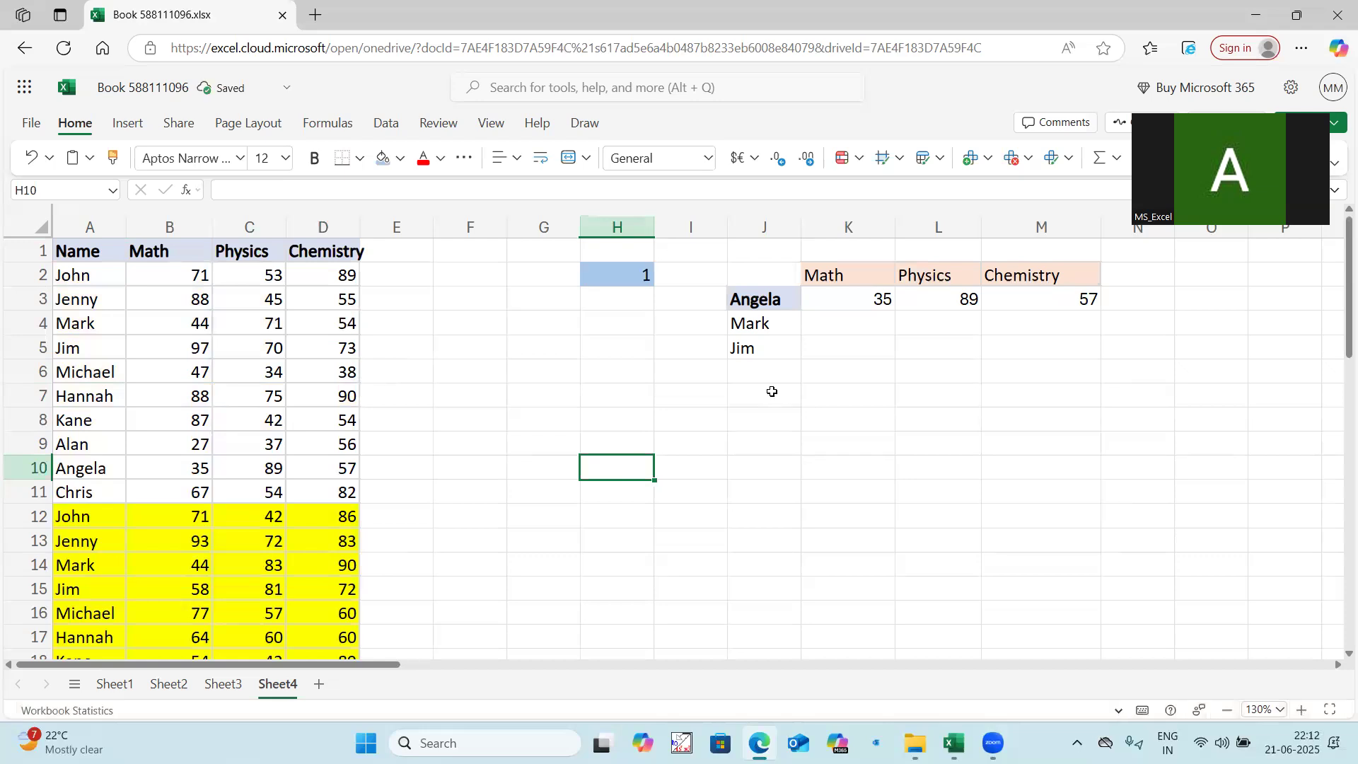
left_click(611, 273)
type("2")
left_click(640, 417)
left_click(646, 273)
type("3")
left_click(674, 446)
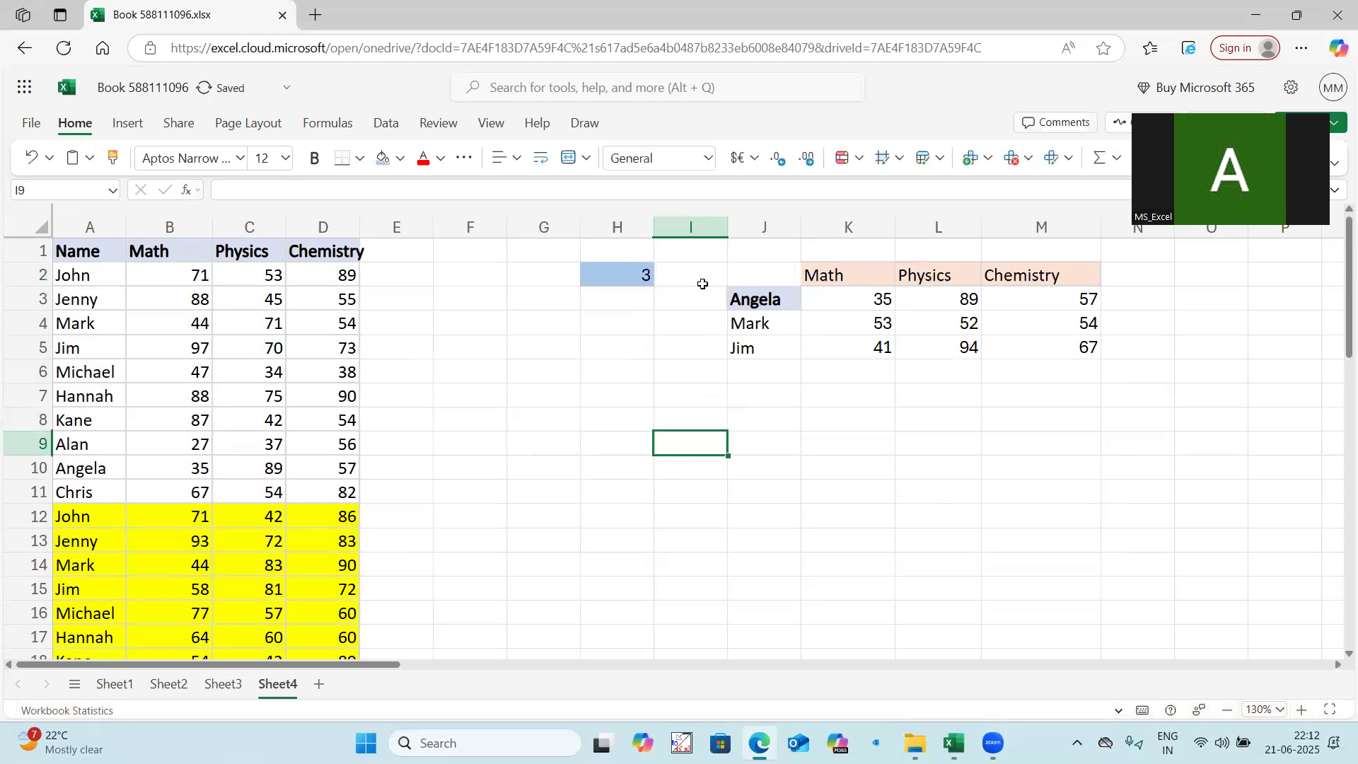
left_click(643, 274)
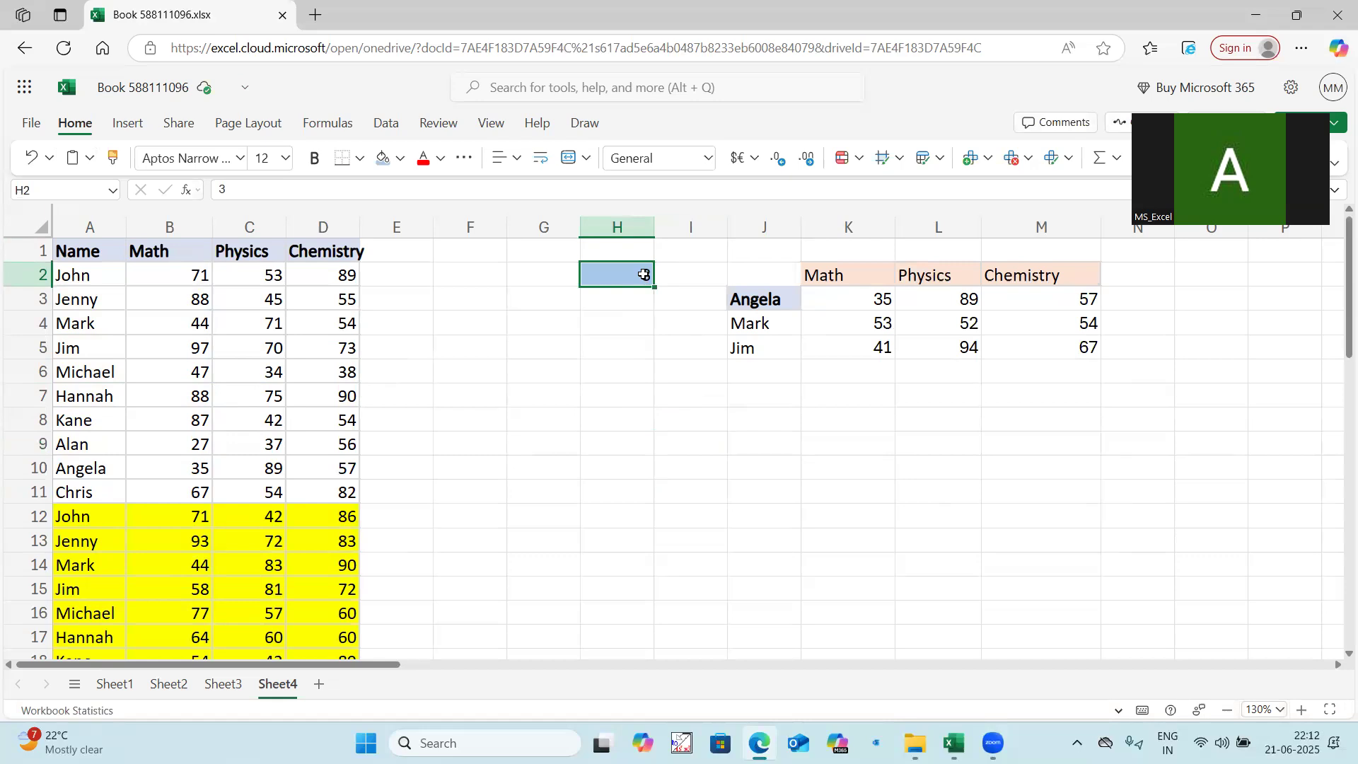
left_click(882, 301)
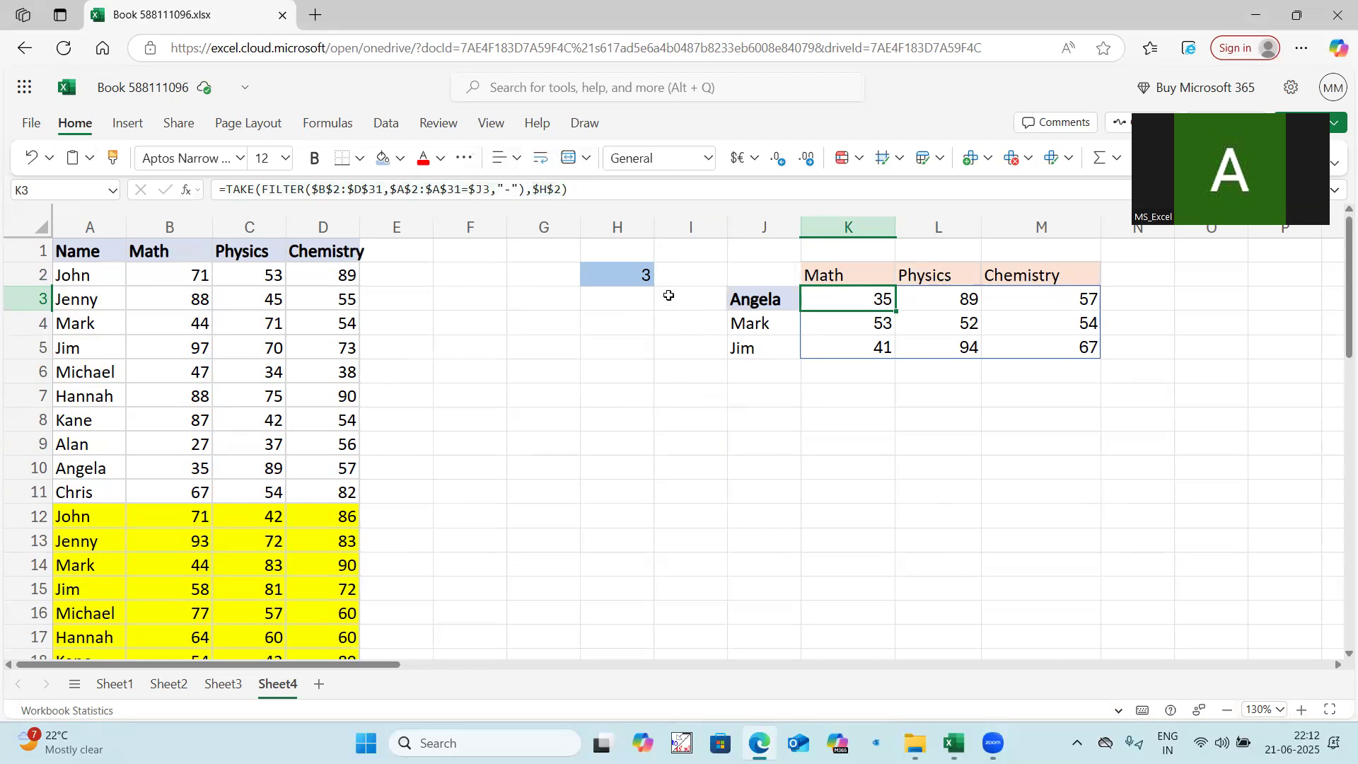
left_click(616, 275)
left_click(846, 297)
left_click(752, 416)
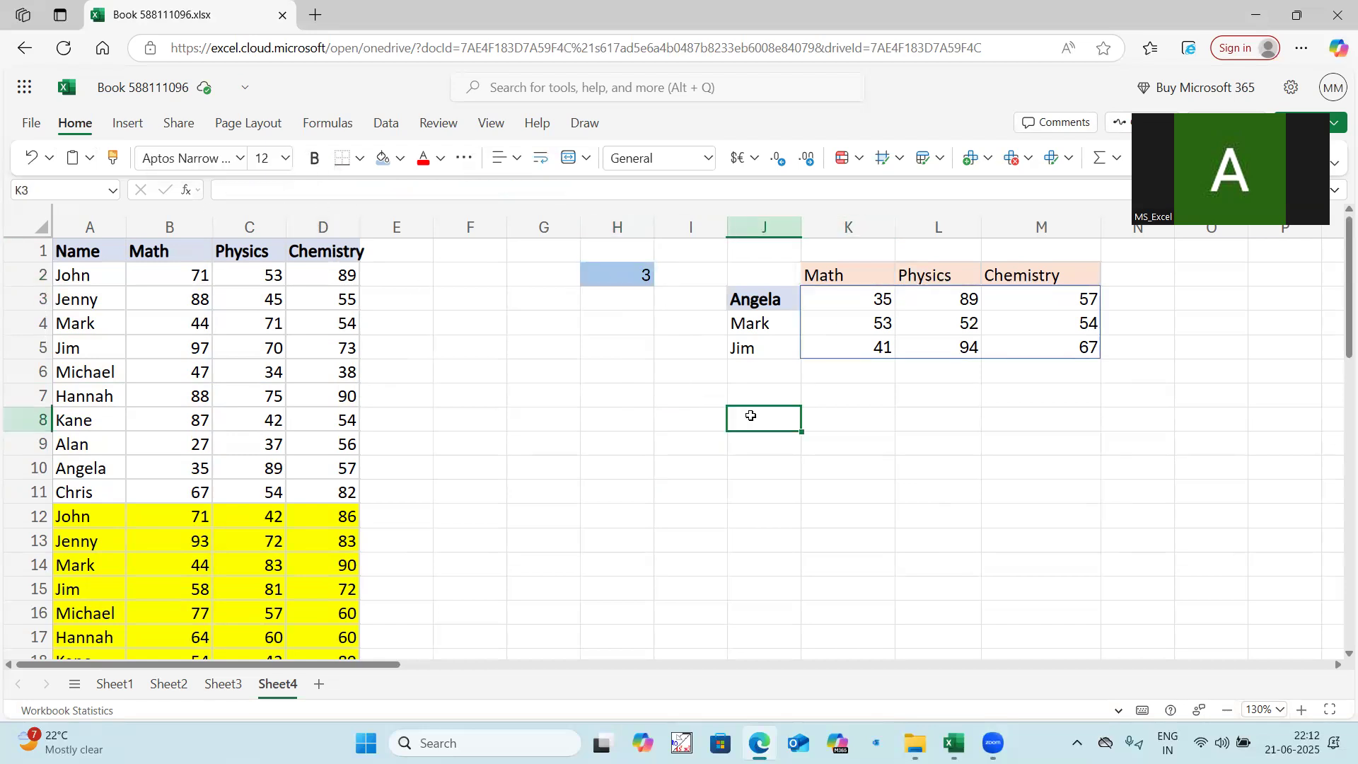
Step: Strip the TAKE function, its $H$2 argument and the extra parenthesis from K3, leaving only the FILTER formula
left_click(840, 312)
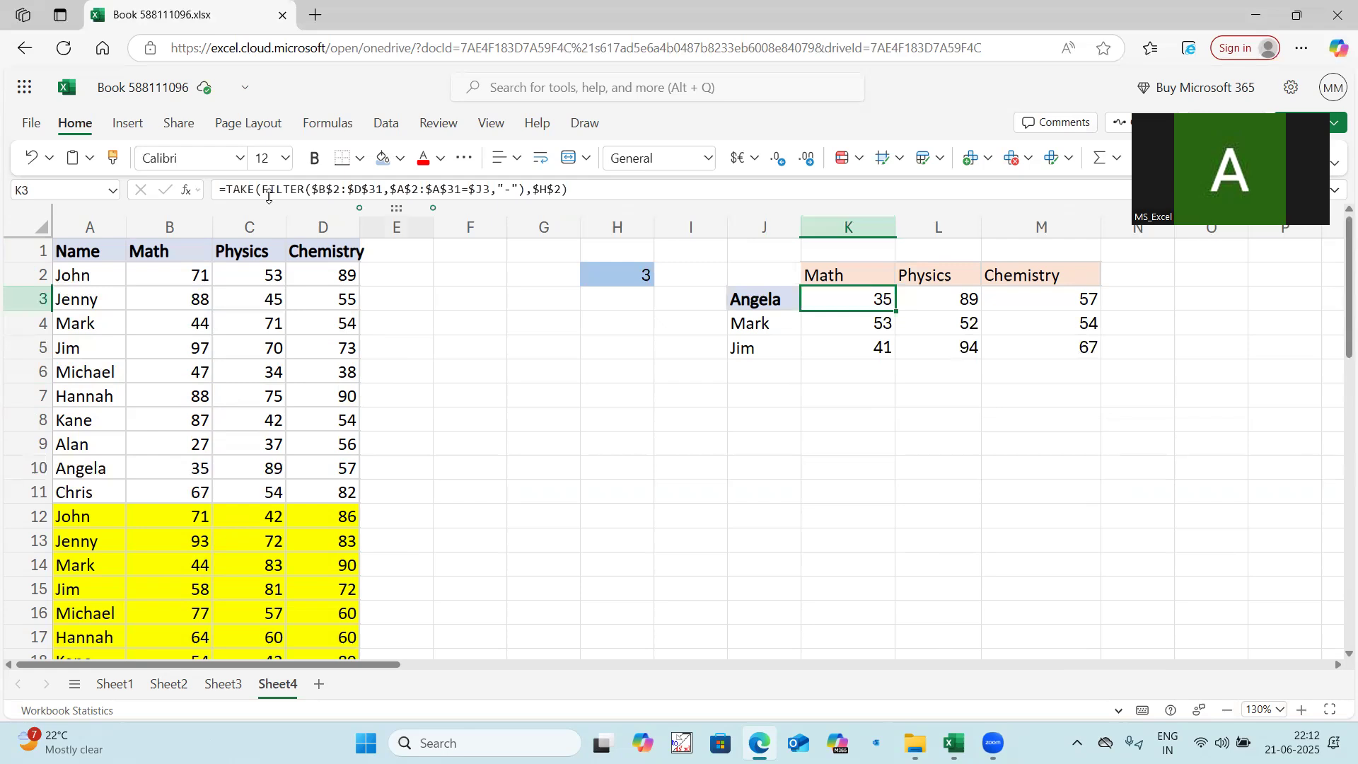
double_click(241, 189)
key("BackSpace")
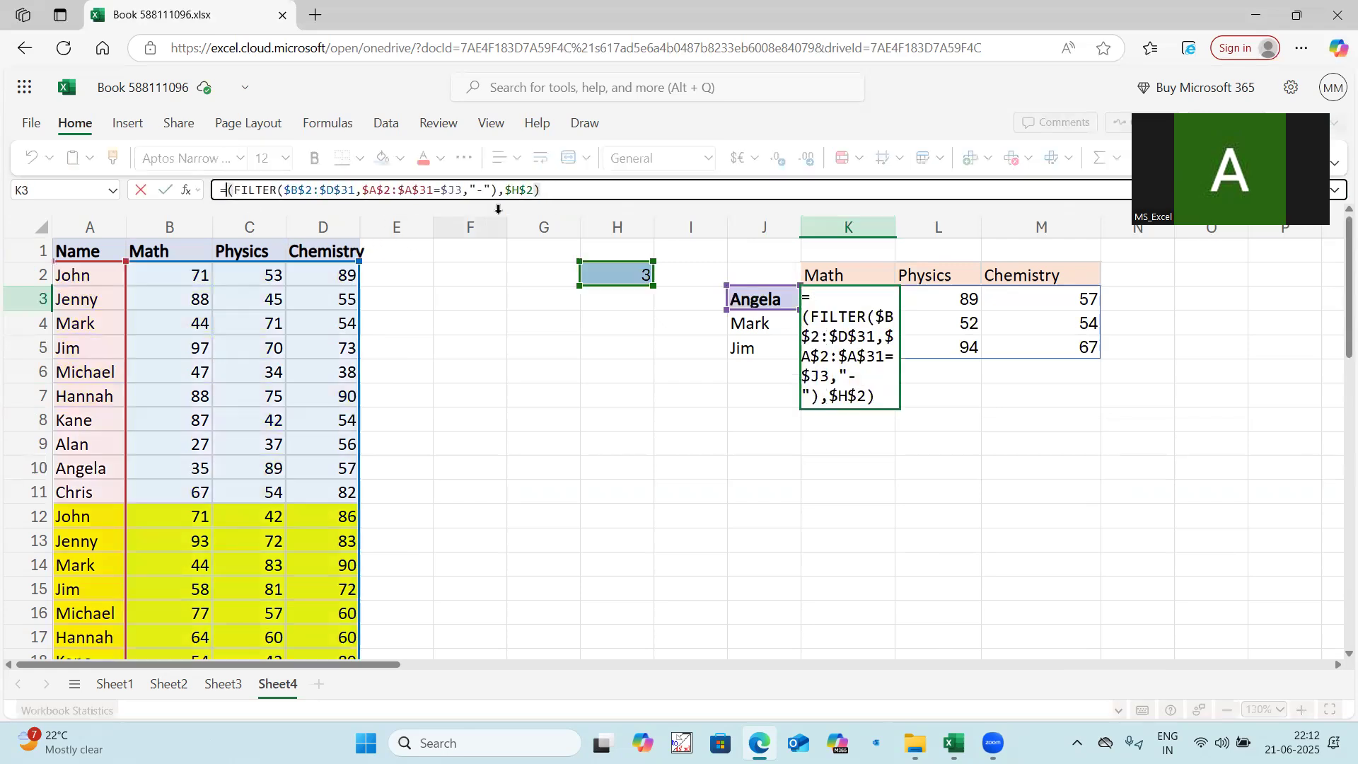
left_click_drag(541, 192, 497, 192)
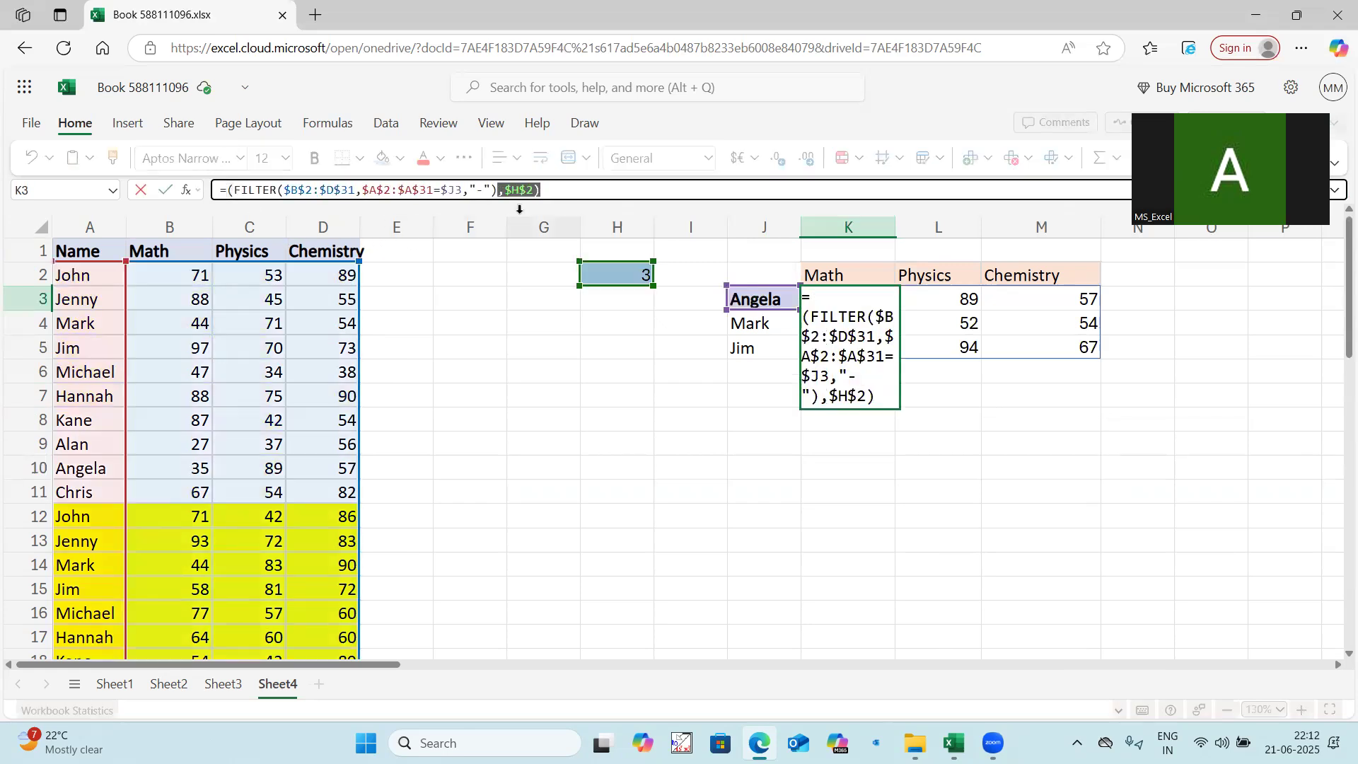
key("BackSpace")
key("Return")
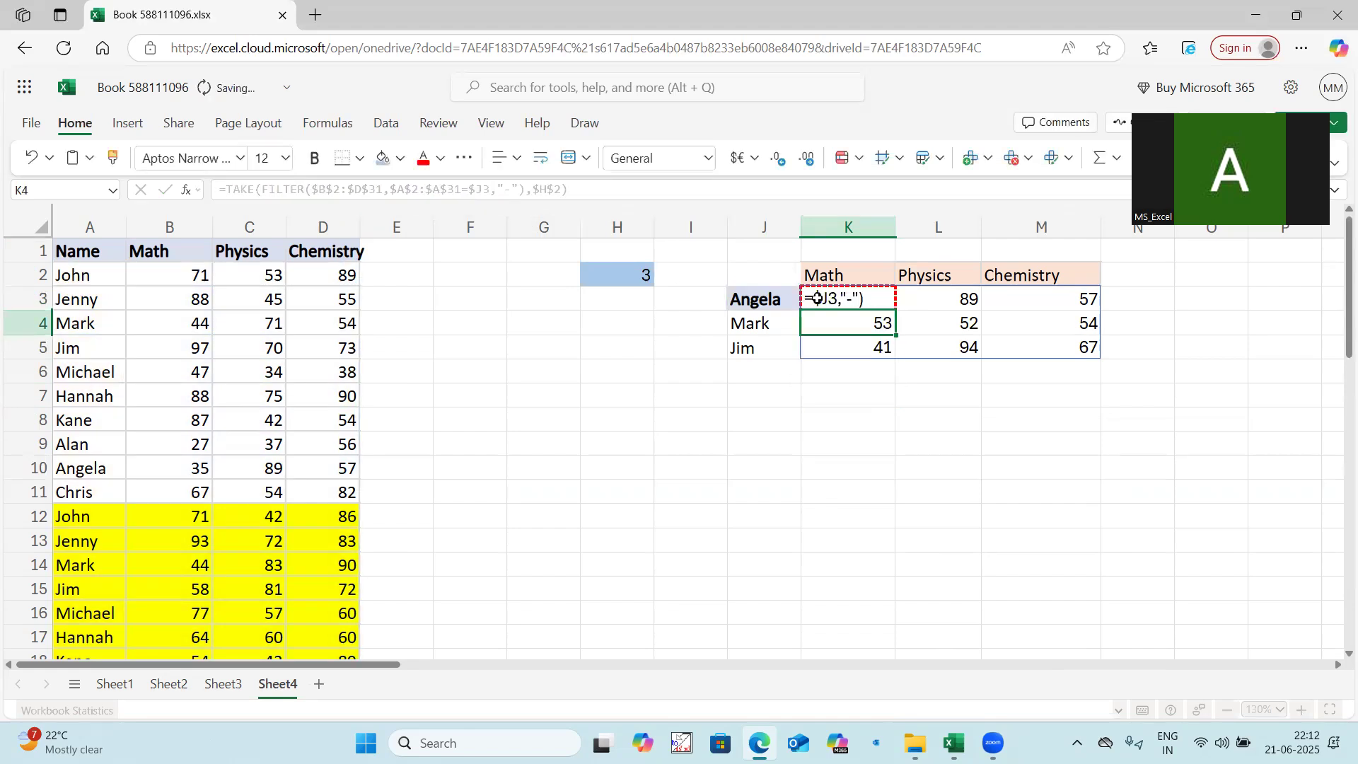
left_click(536, 192)
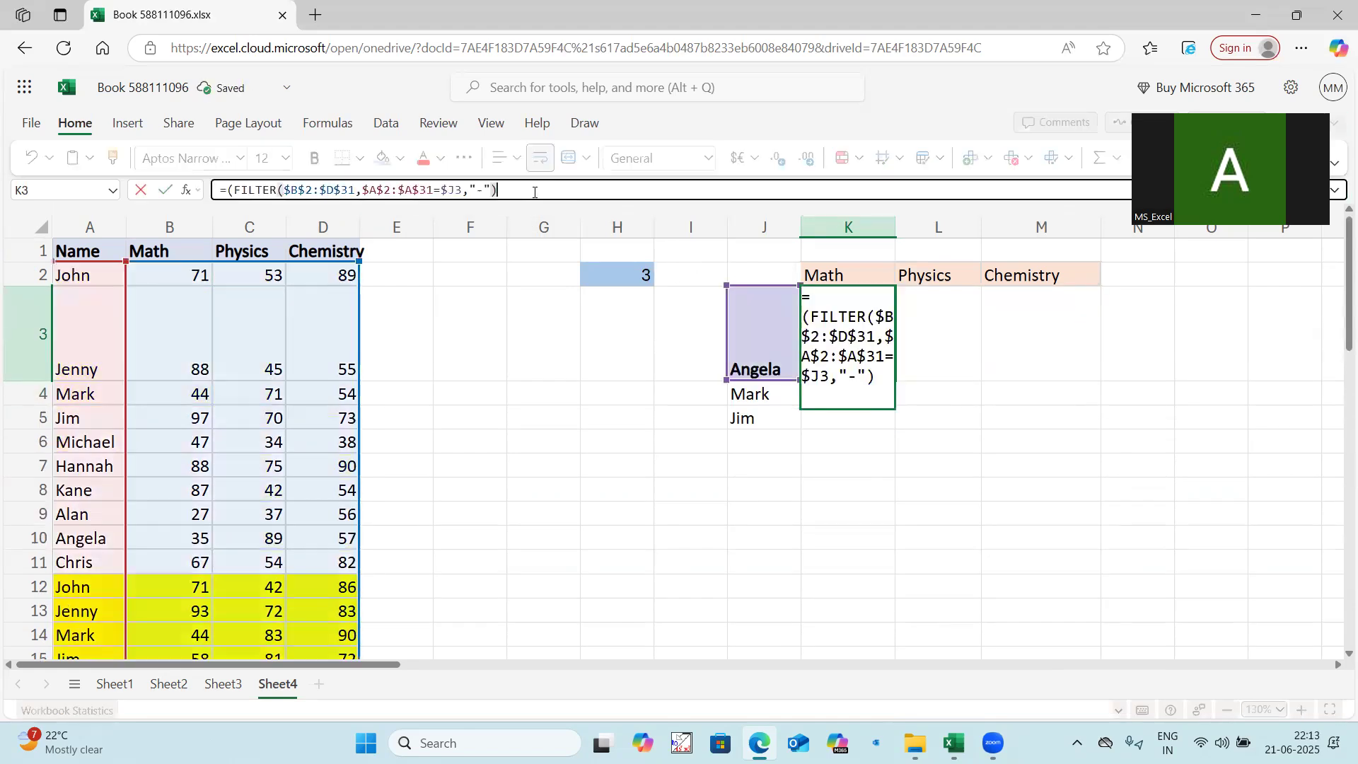
left_click(234, 191)
key("BackSpace")
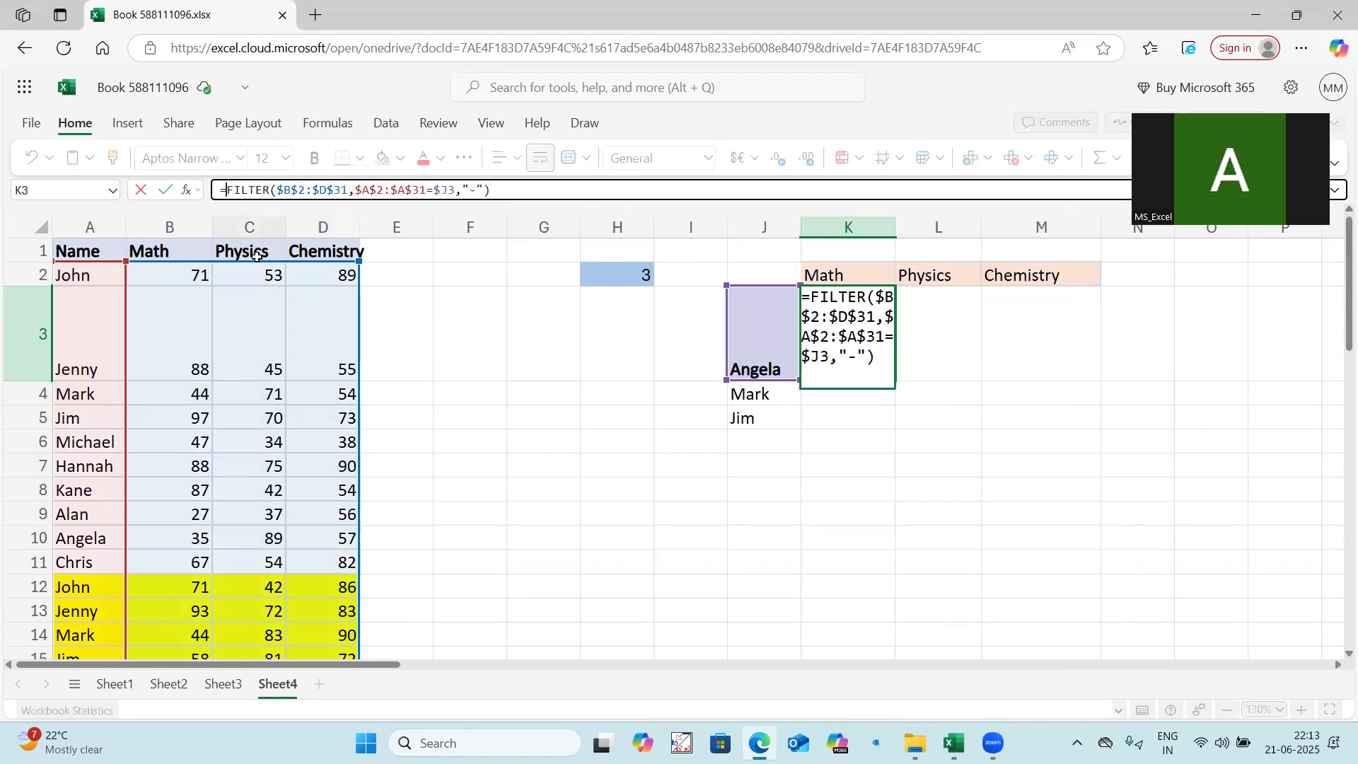
key("Return")
Step: Wrap the FILTER formula in K3 in a CHOOSEROWS function with H2 as the row number
left_click(844, 352)
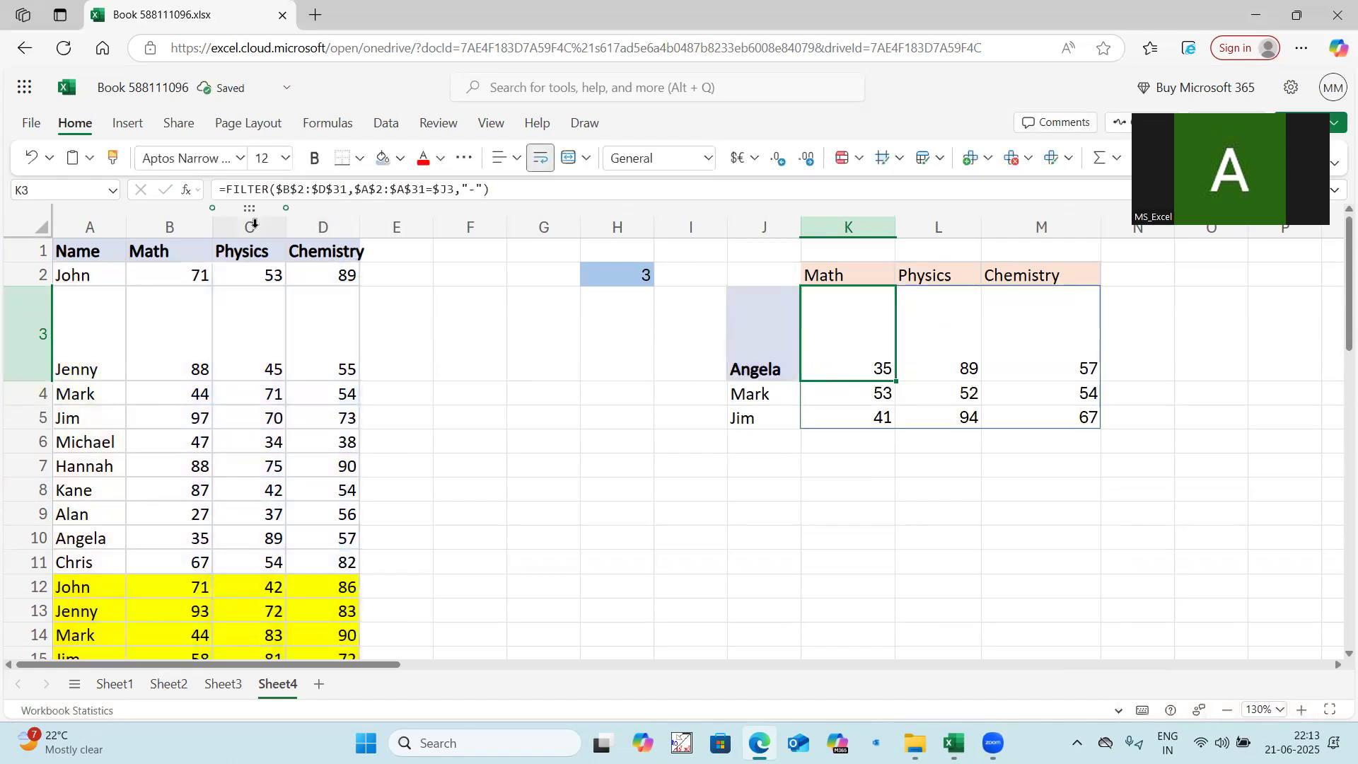
left_click(228, 191)
type("choose")
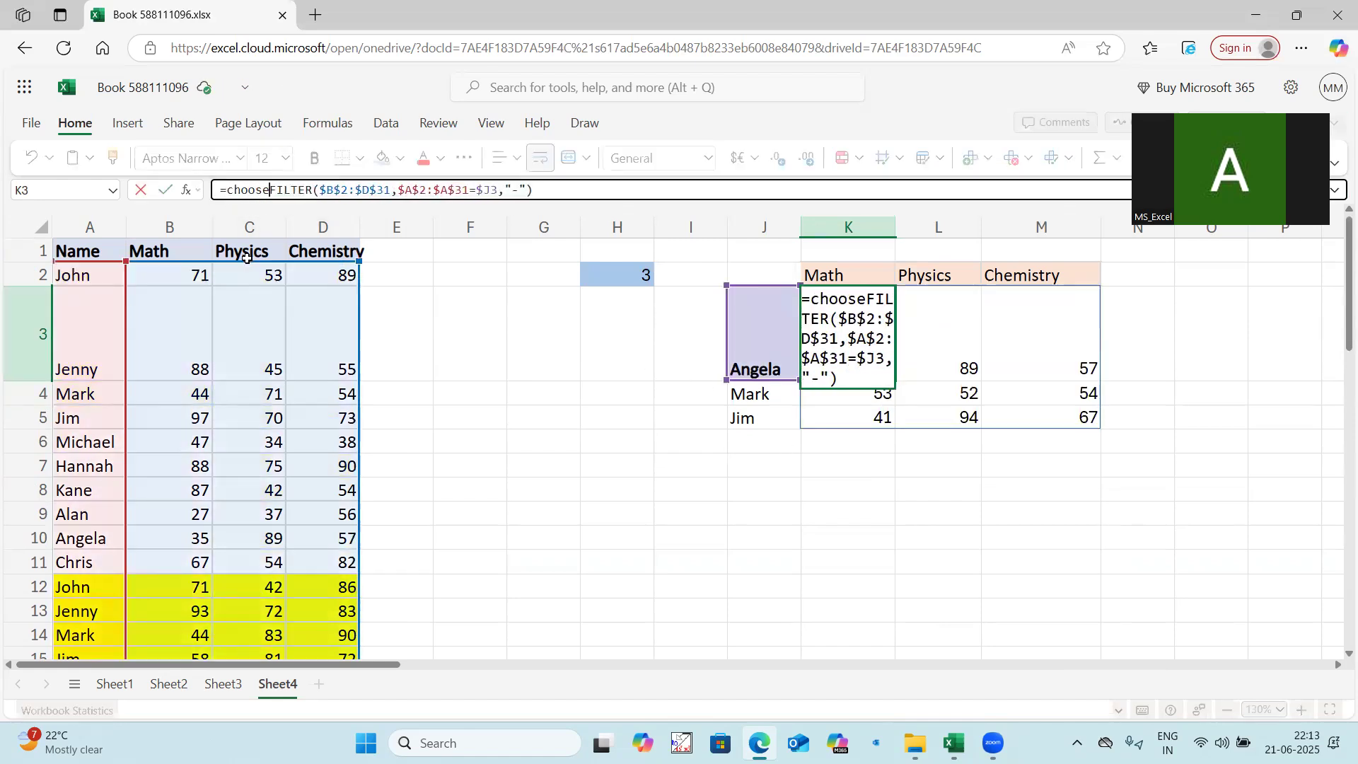
type("rows(")
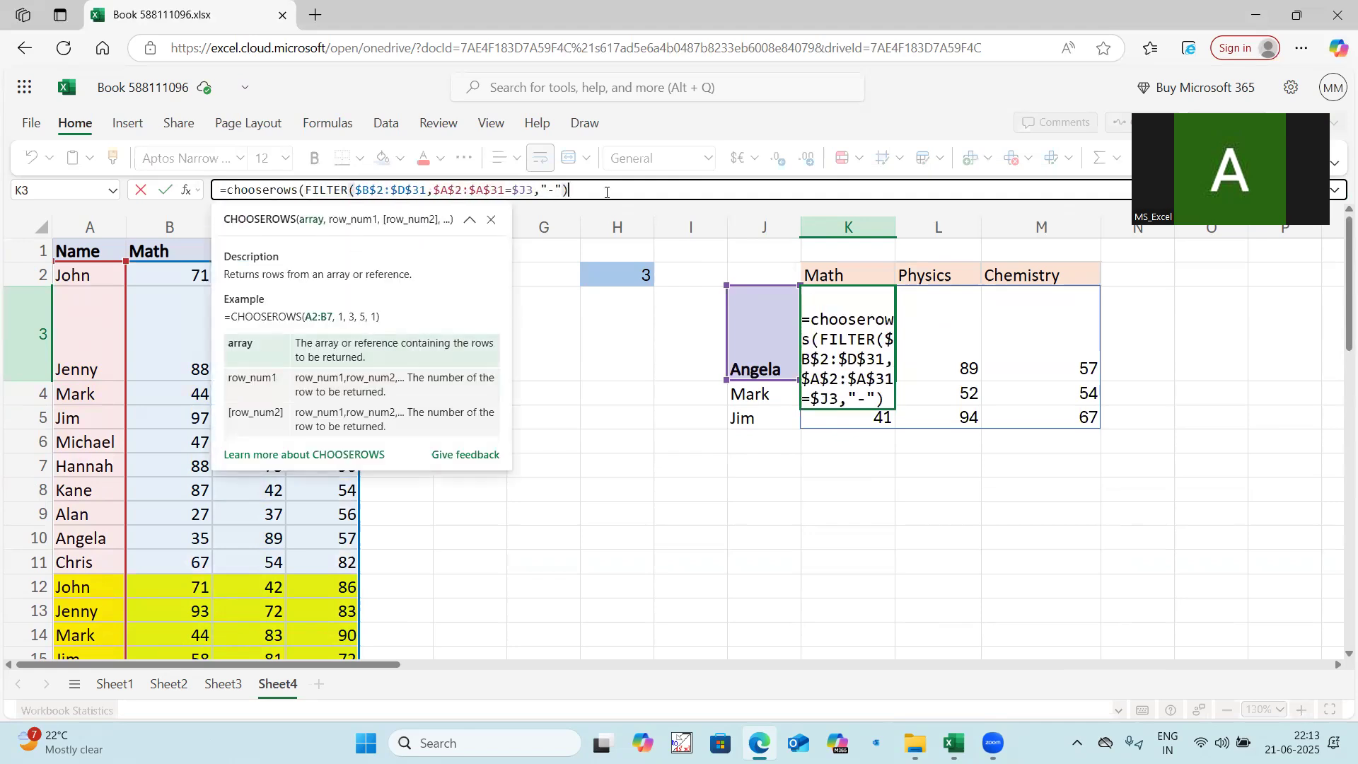
type(",")
left_click(629, 273)
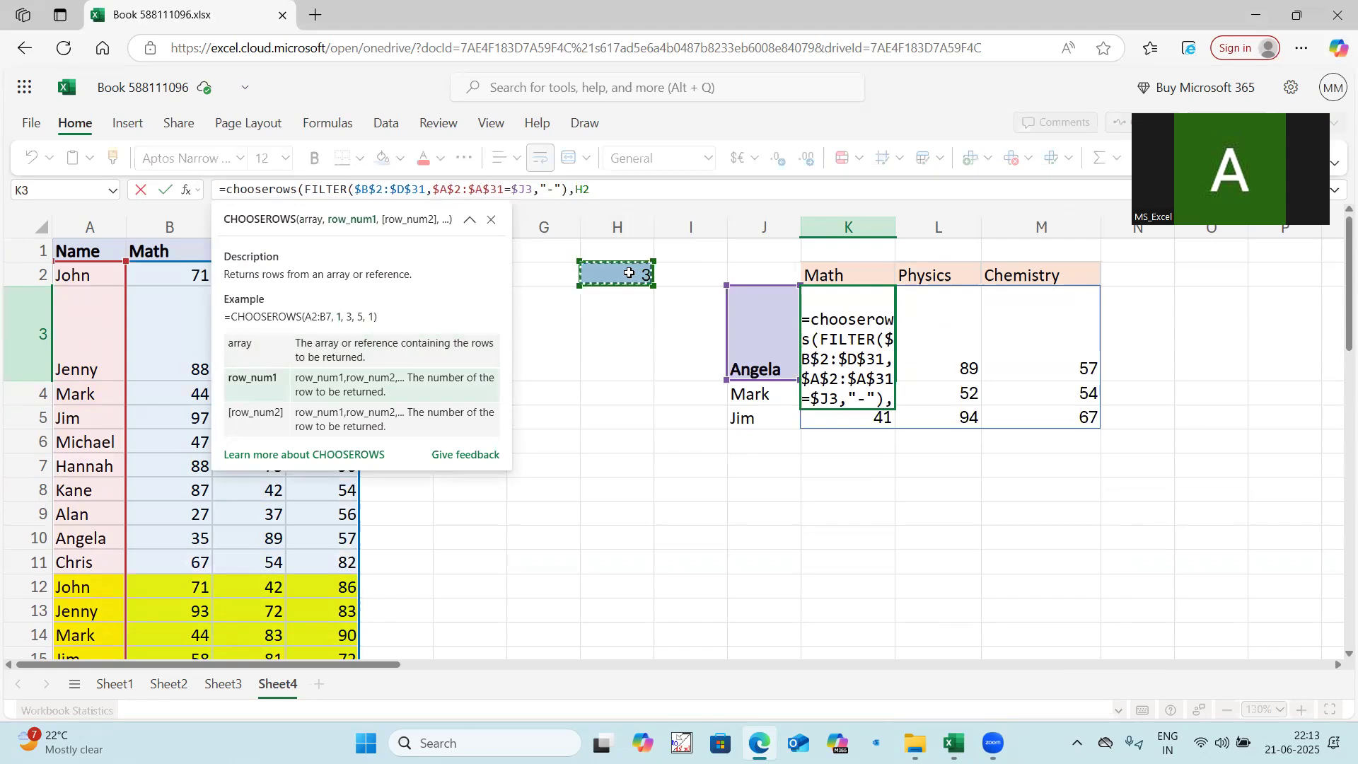
key("Return")
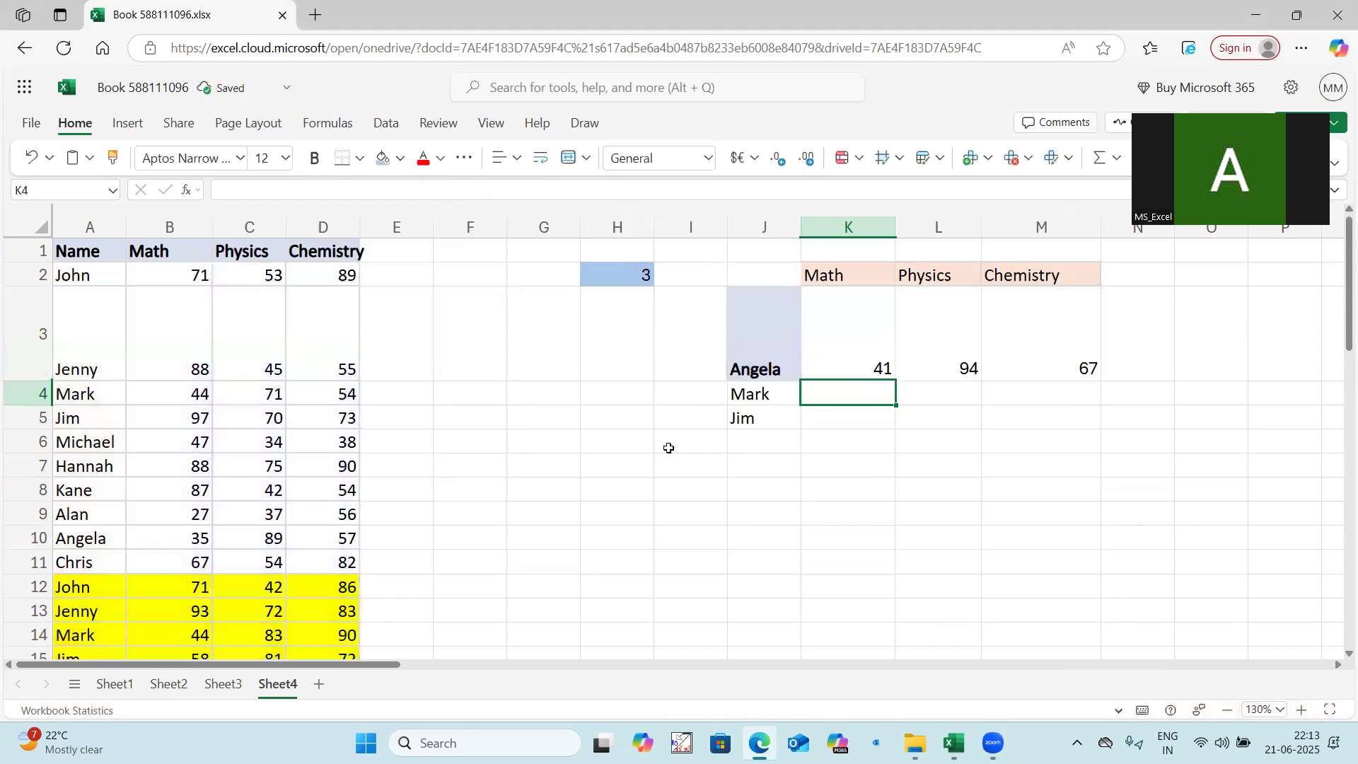
Step: Make the row number reference absolute as $H$2 in K3 and copy the CHOOSEROWS formula down to K4 and K5
left_click(883, 362)
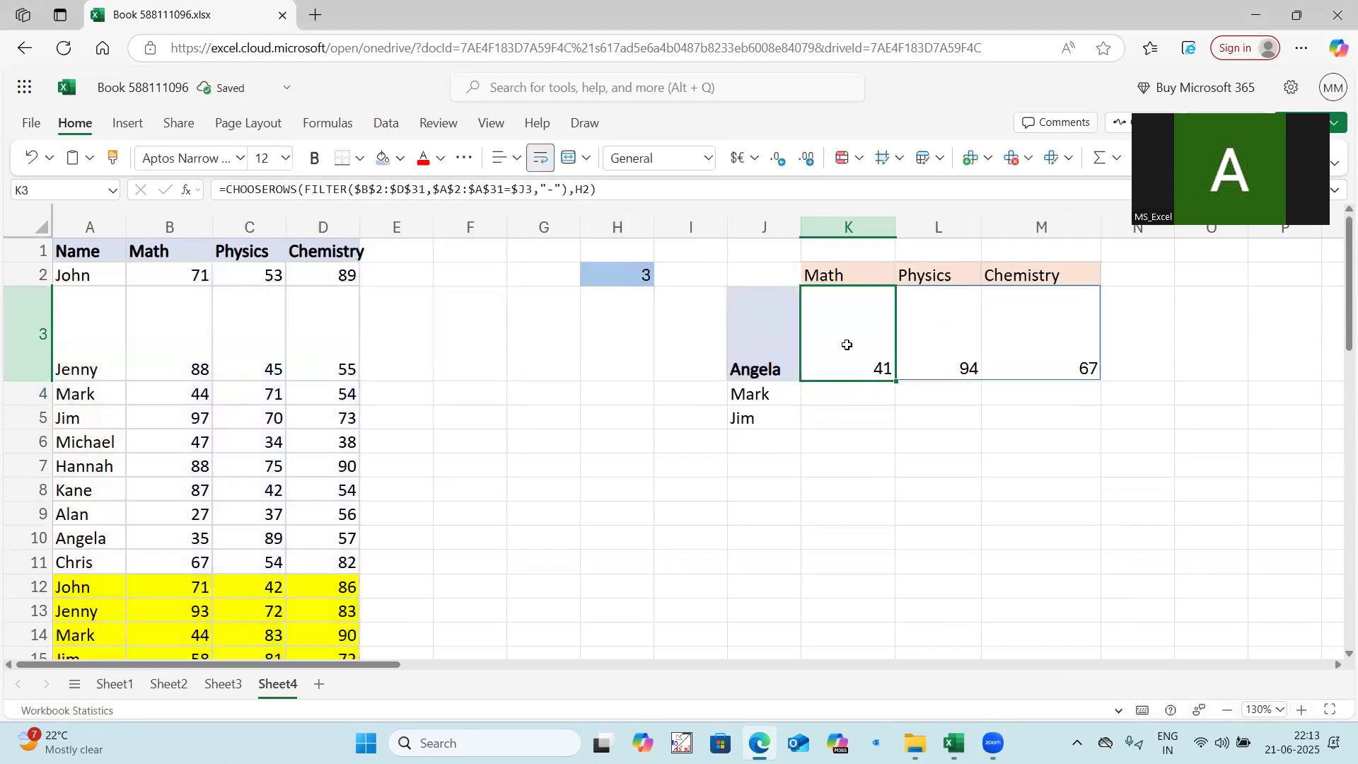
double_click(581, 189)
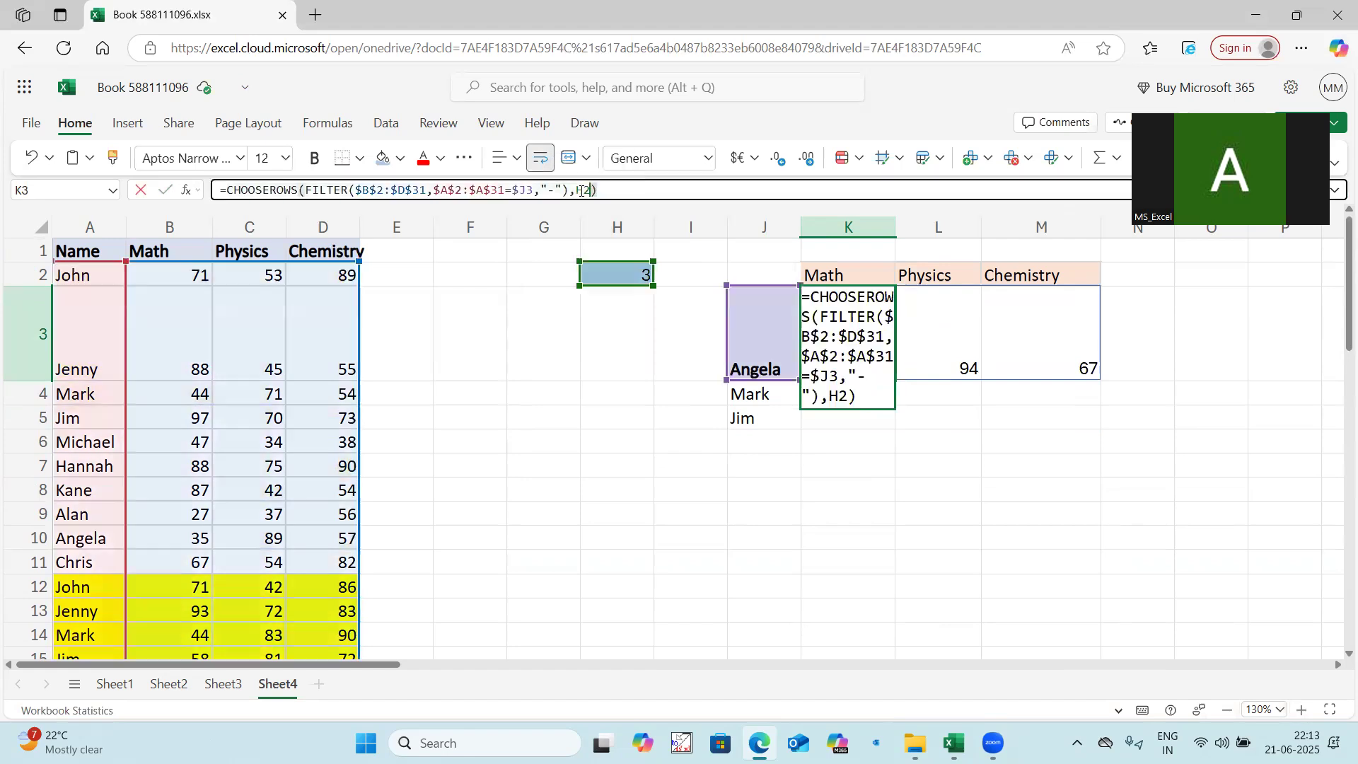
key("F4")
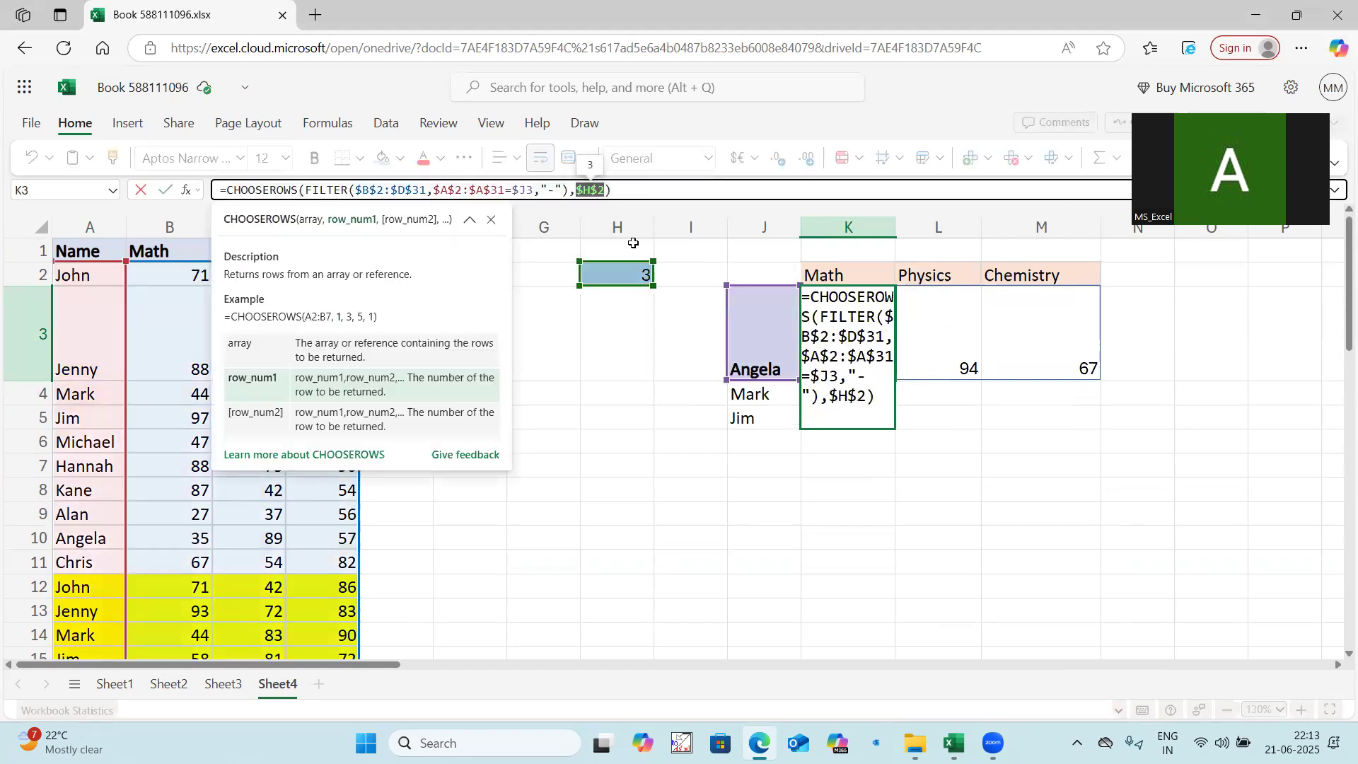
key("Return")
left_click(889, 373)
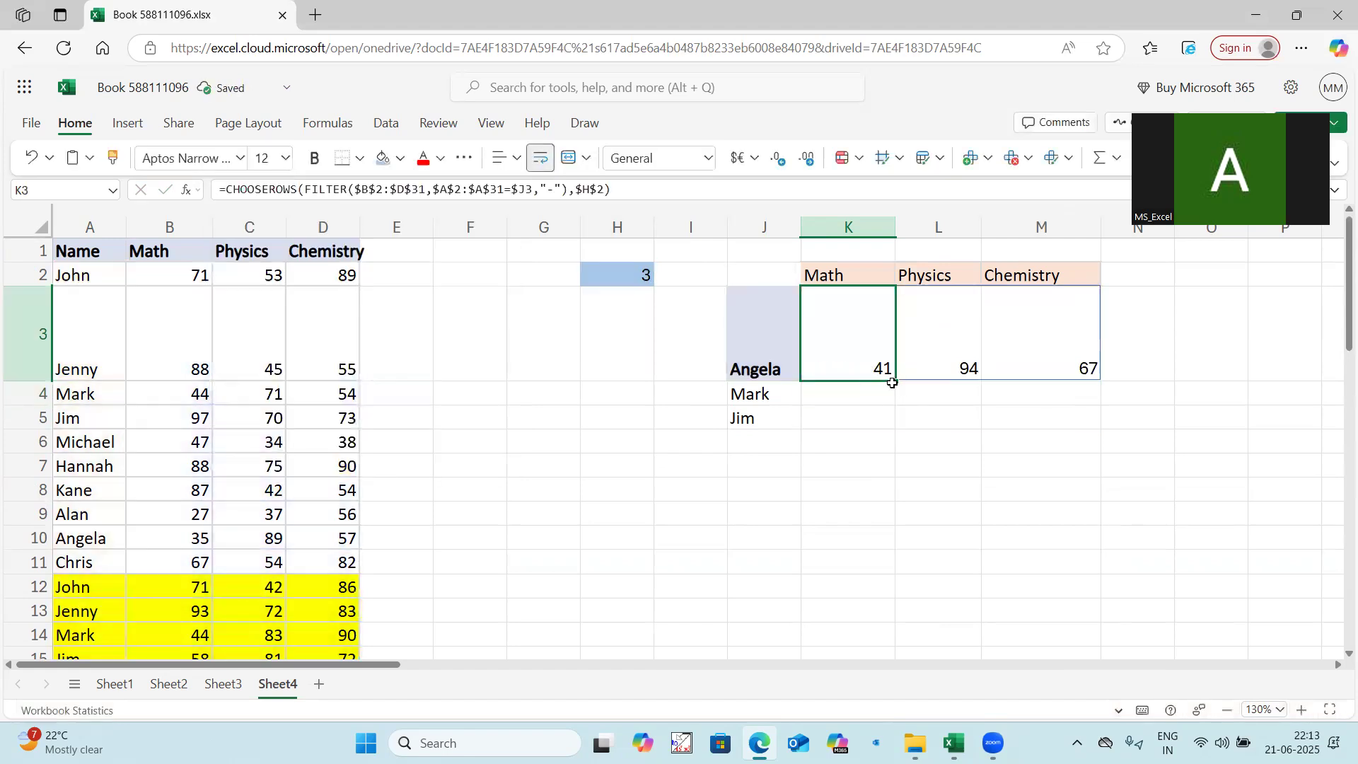
left_click_drag(895, 386, 901, 433)
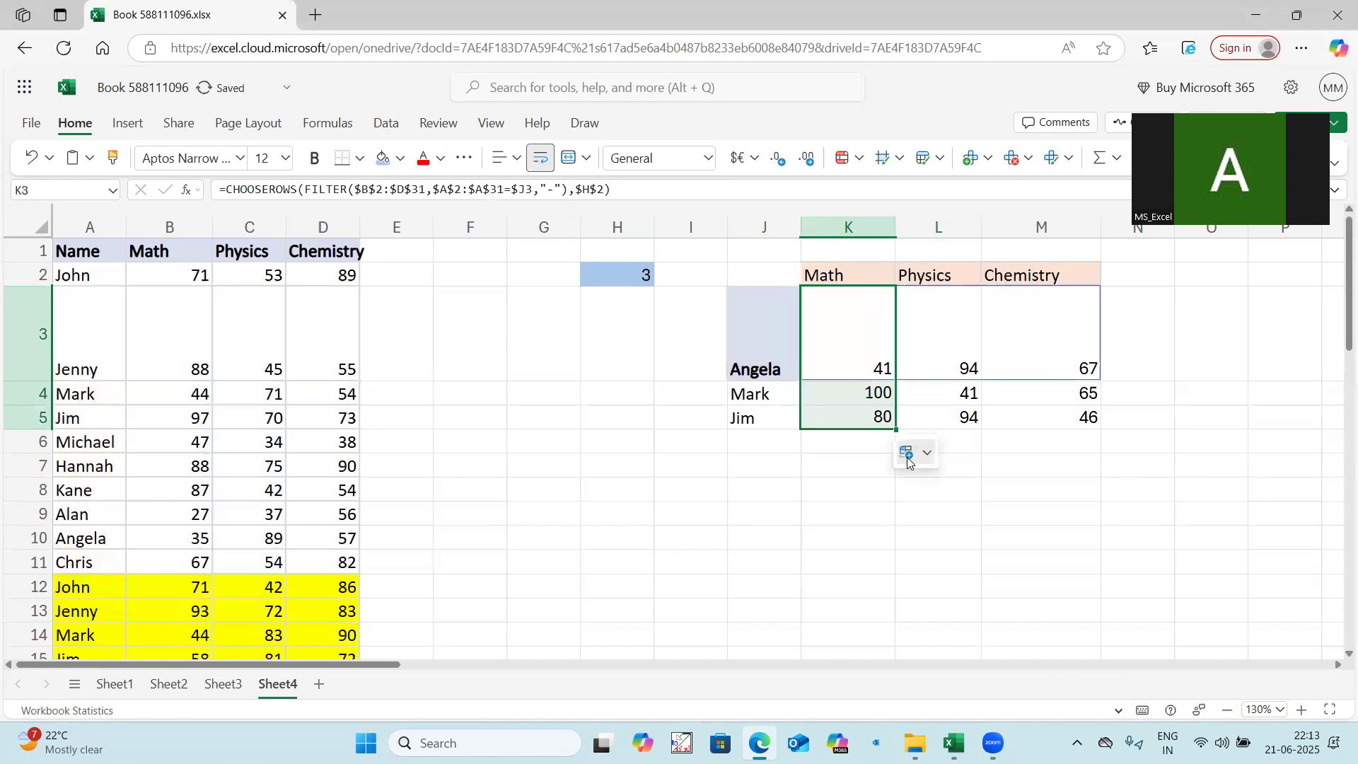
Step: Compare the marks returned in K3:M5 with the Angela, Mark and Jim rows in the blue source block
scroll(142, 516, "down", 5)
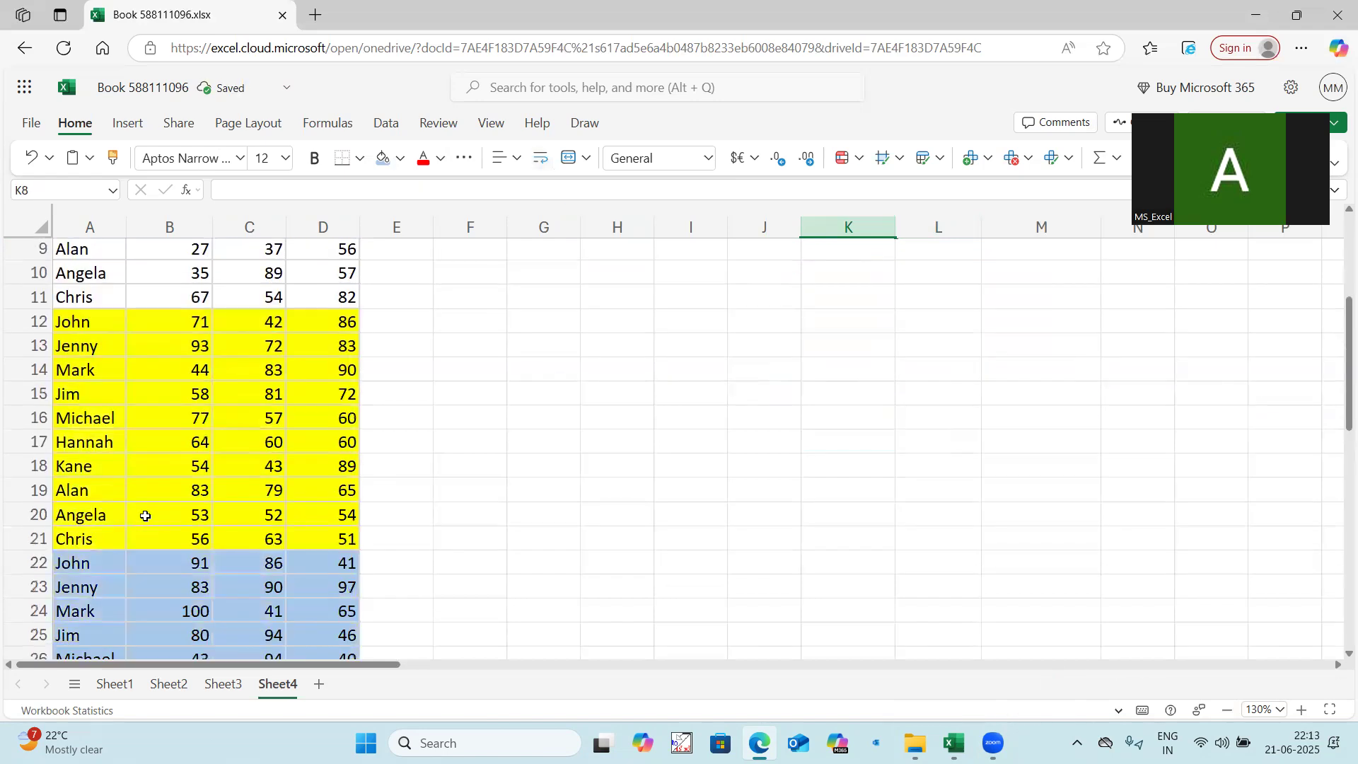
left_click_drag(162, 584, 346, 582)
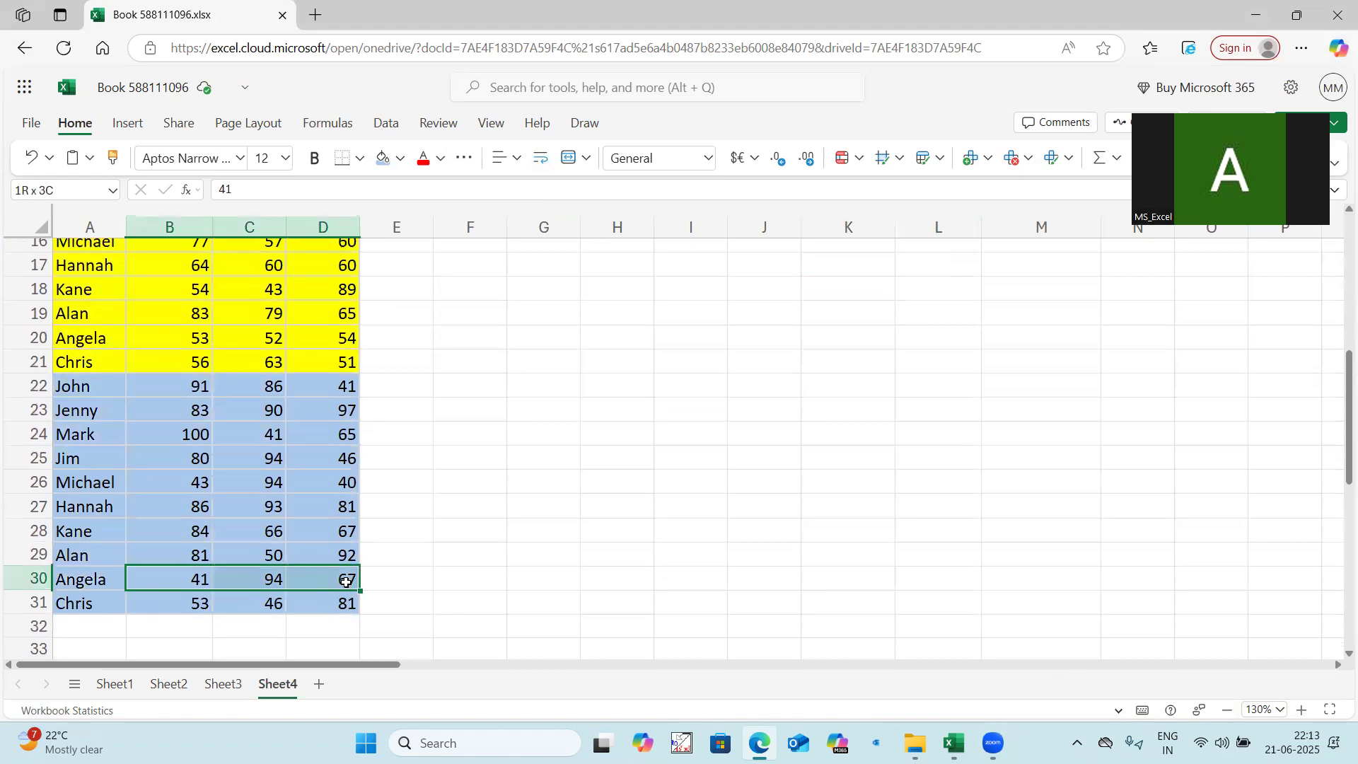
scroll(837, 527, "up", 5)
left_click_drag(873, 366, 1040, 367)
left_click(811, 392)
left_click_drag(813, 393, 1040, 394)
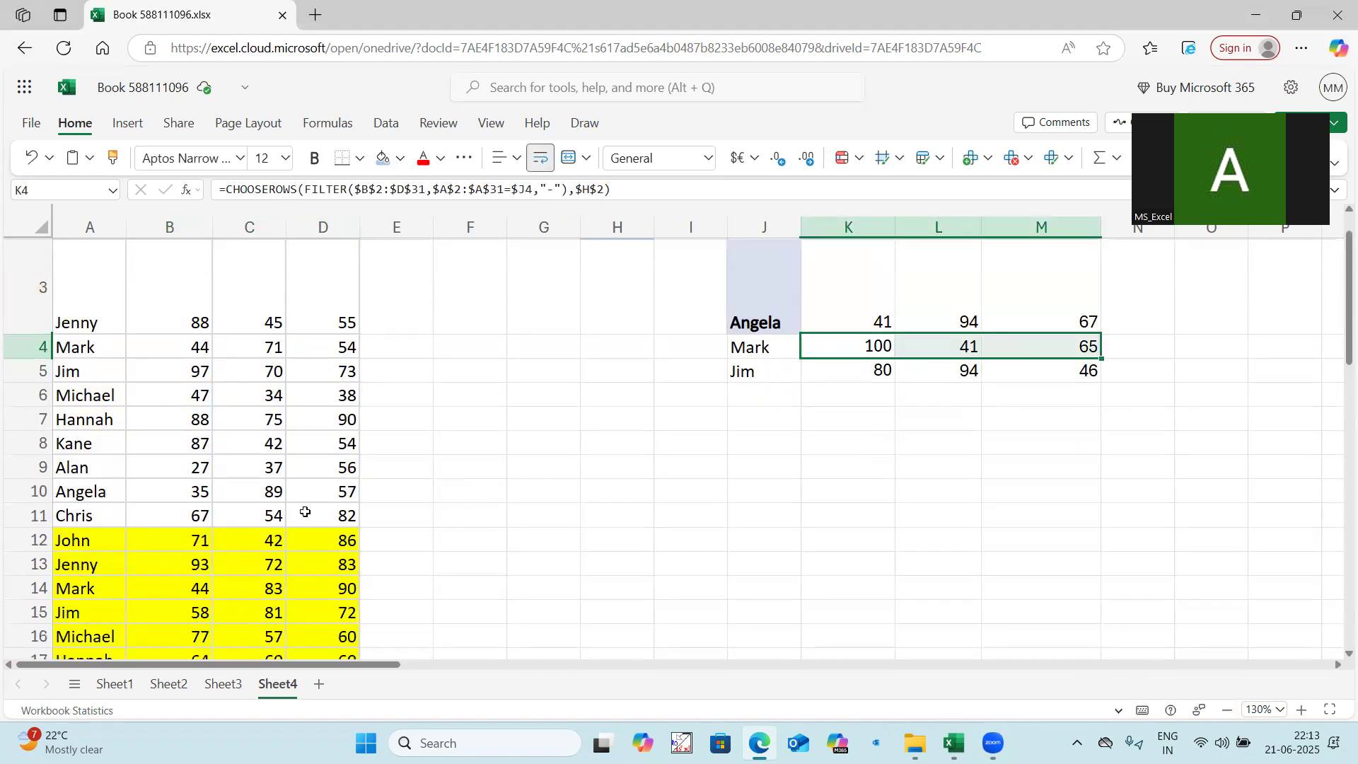
scroll(305, 511, "down", 4)
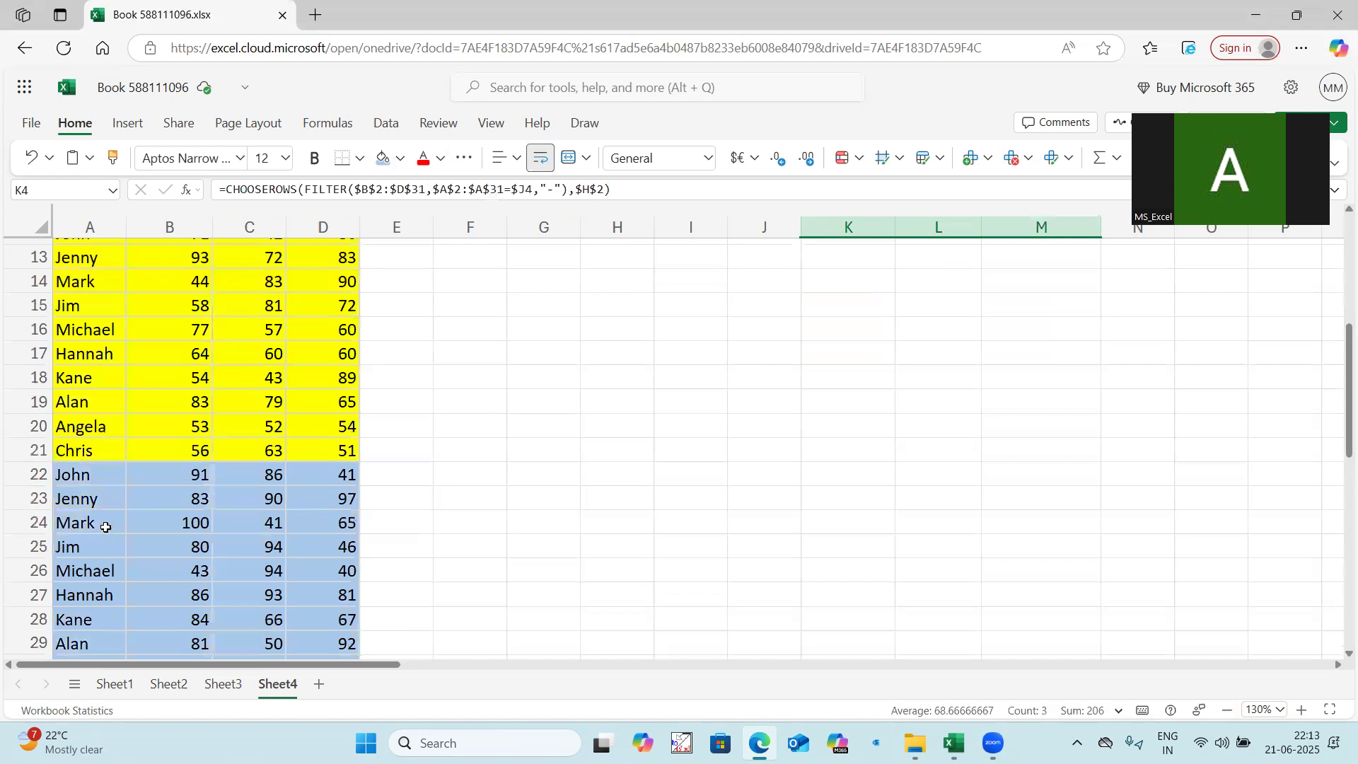
scroll(666, 490, "up", 5)
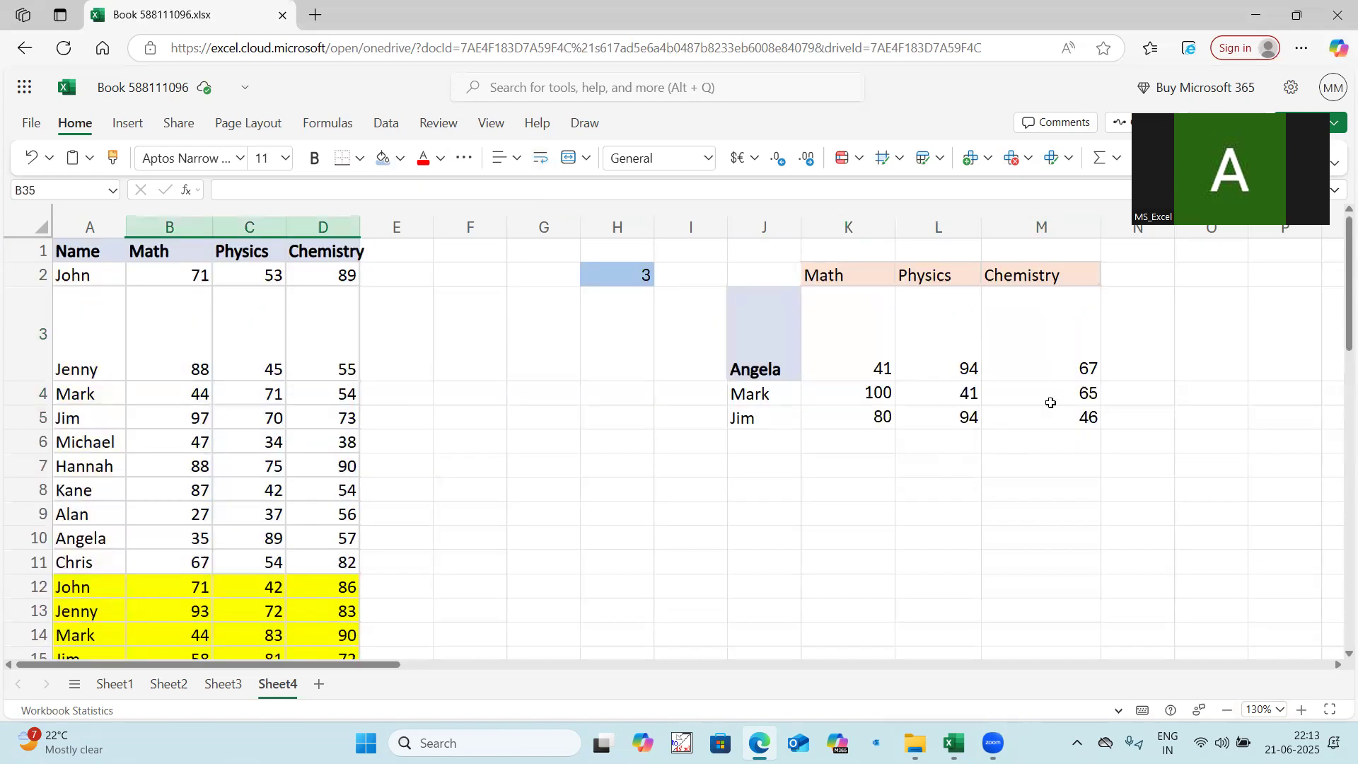
left_click_drag(878, 418, 1047, 419)
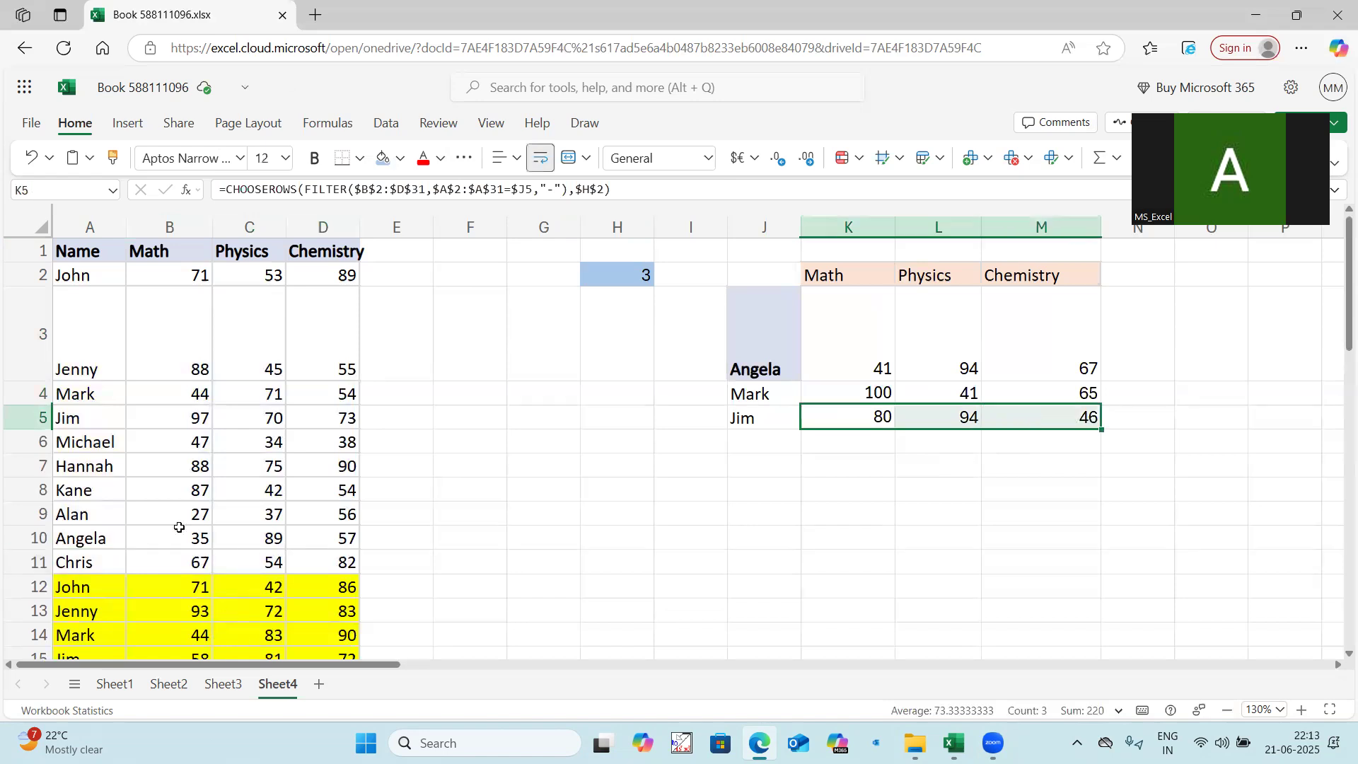
scroll(179, 527, "down", 5)
left_click_drag(167, 550, 397, 549)
scroll(940, 464, "up", 5)
Step: Set the block number in H2 to 1
left_click(637, 275)
key("BackSpace")
type("1")
left_click(607, 464)
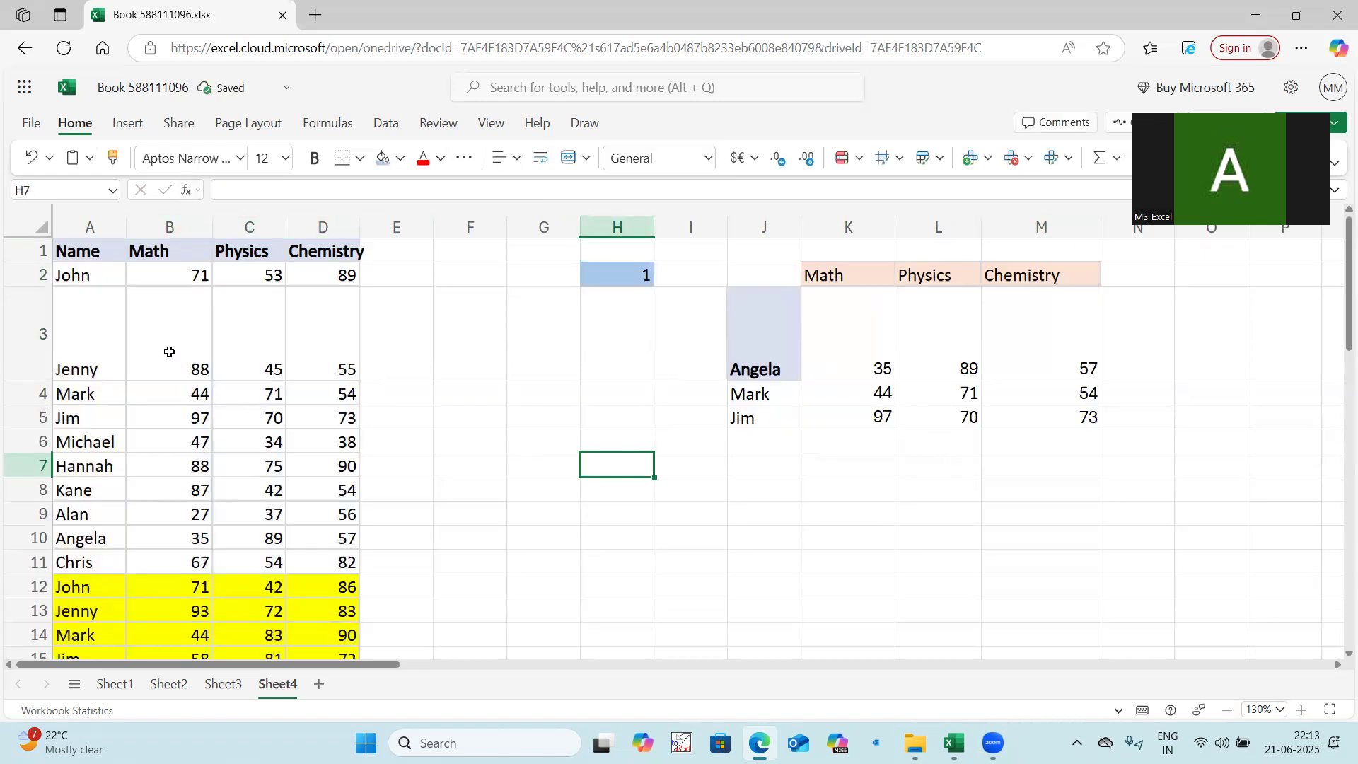
Step: Check the marks returned in K3:M5 against each listed student's row in the uncoloured first block, rows 2 to 11
left_click_drag(157, 537, 309, 537)
left_click_drag(888, 365, 1031, 358)
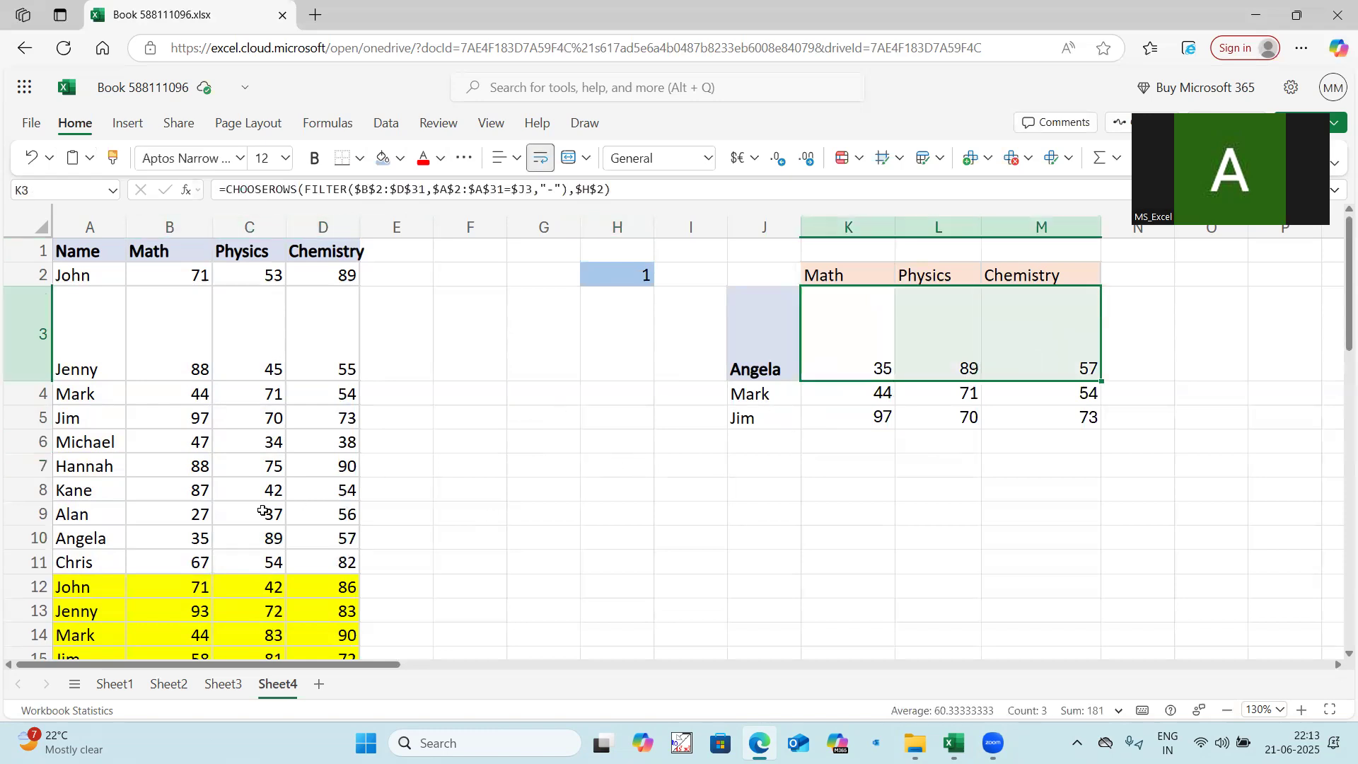
left_click_drag(155, 396, 324, 393)
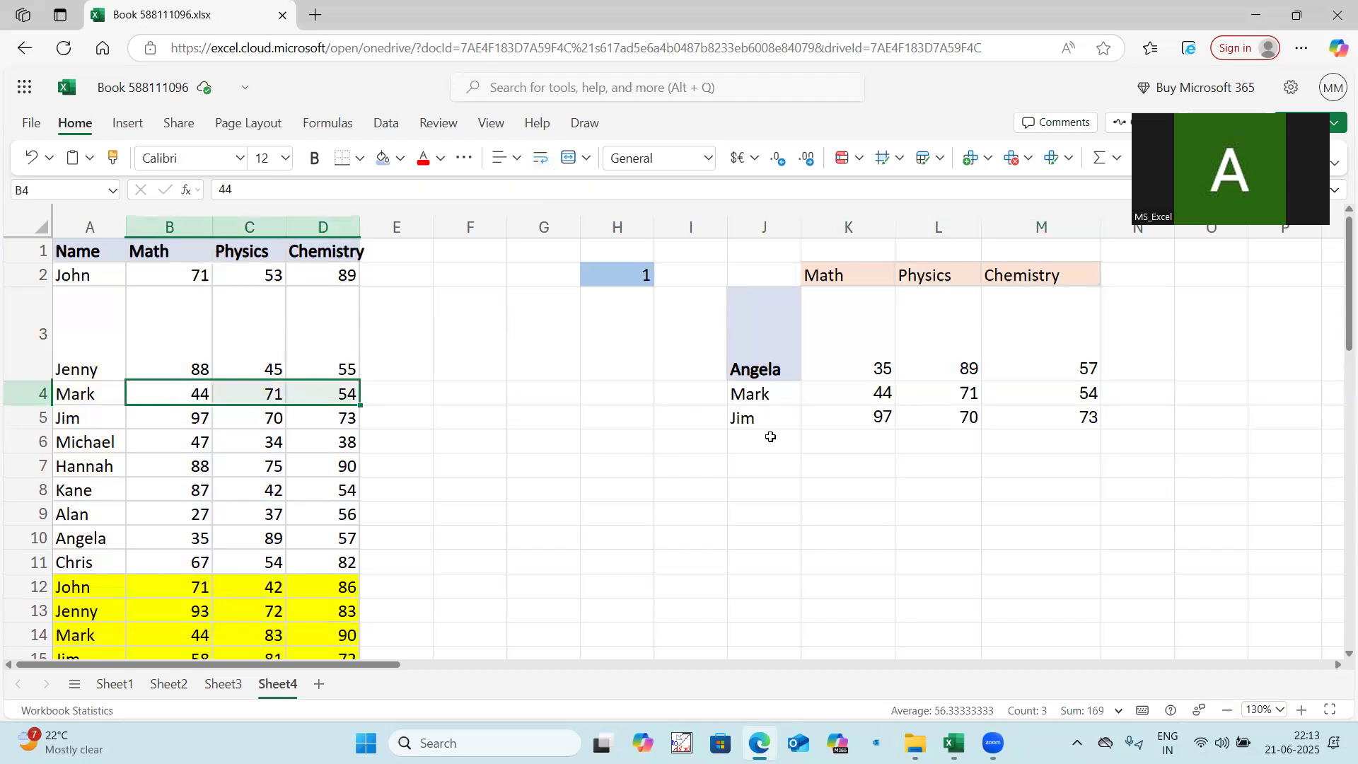
left_click(850, 415)
left_click_drag(194, 416, 309, 419)
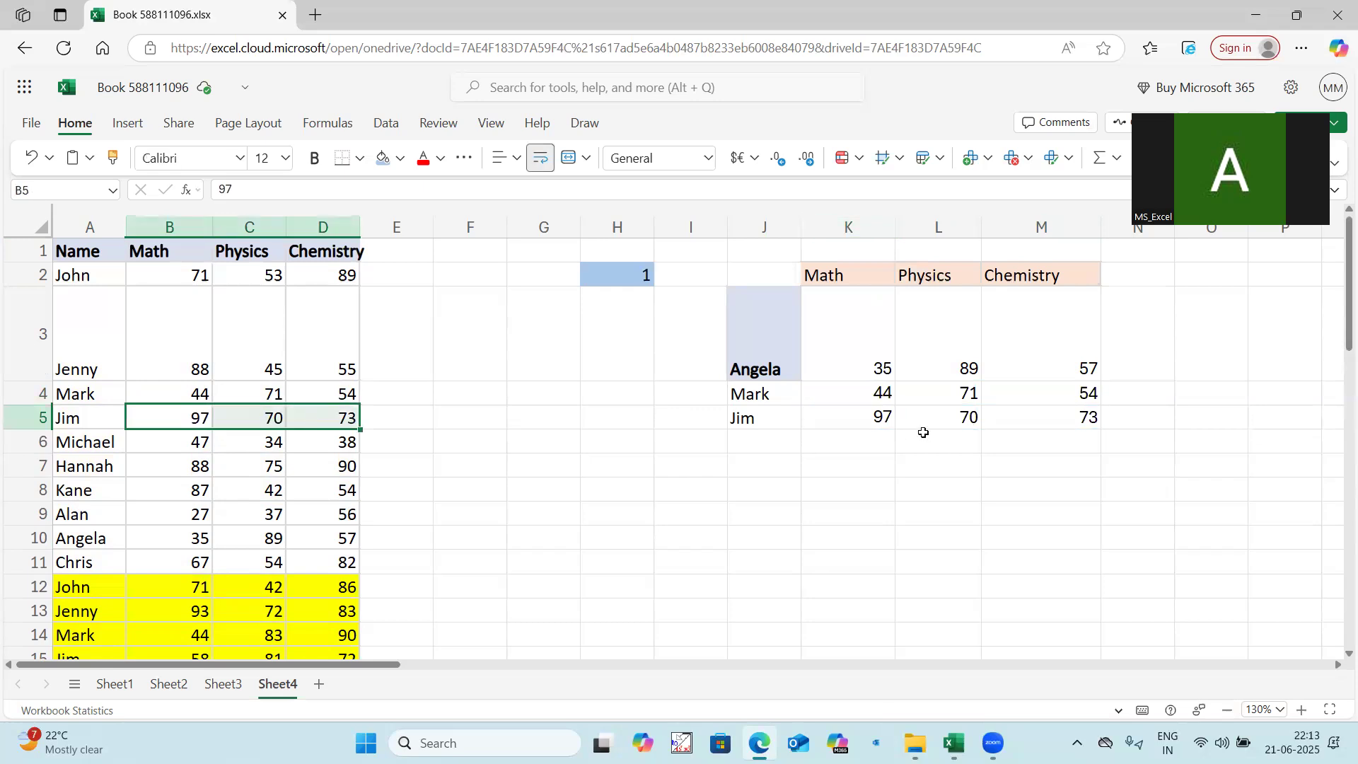
left_click(814, 416)
left_click(876, 373)
key("Down")
key("Down")
key("Down")
key("Down")
left_click(858, 370)
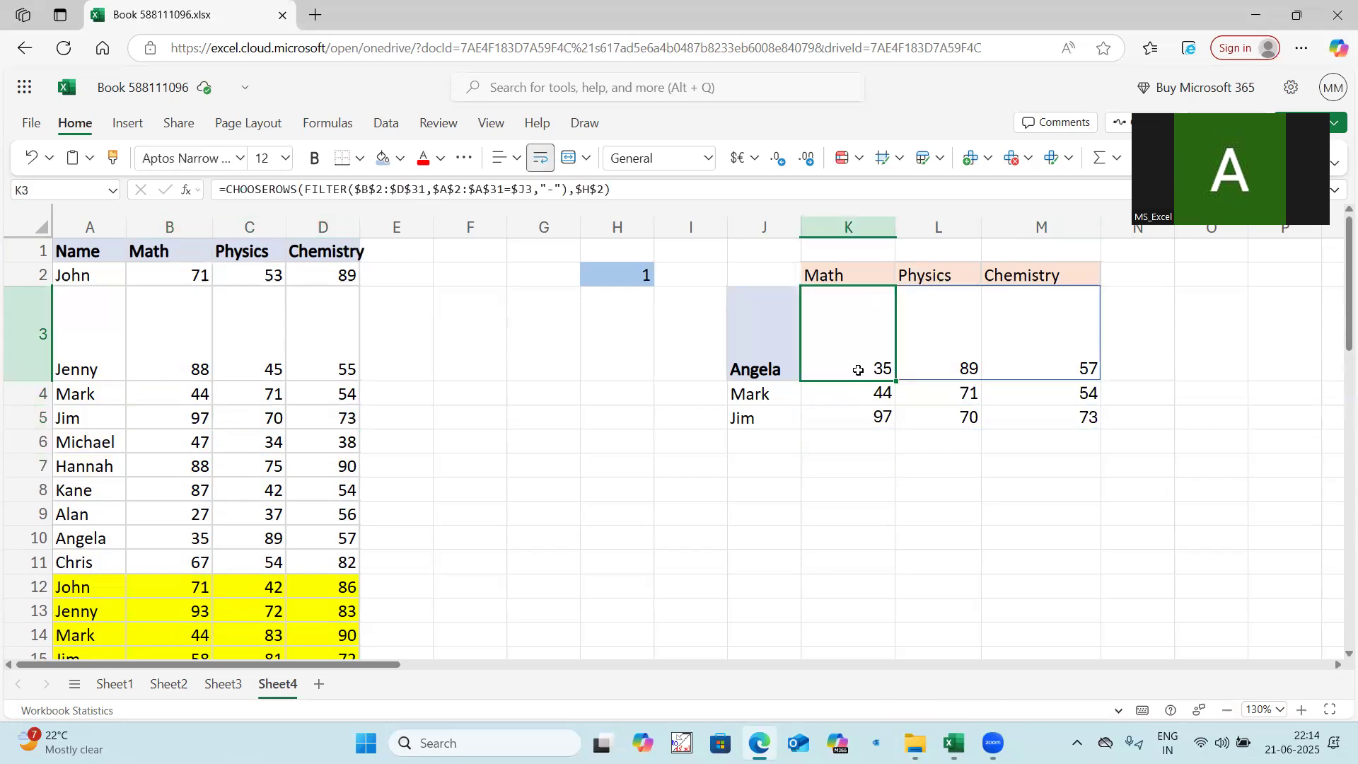
Step: Set the block number in H2 to 2 and check the marks returned in K3:M5
left_click(610, 276)
type("2")
left_click(561, 419)
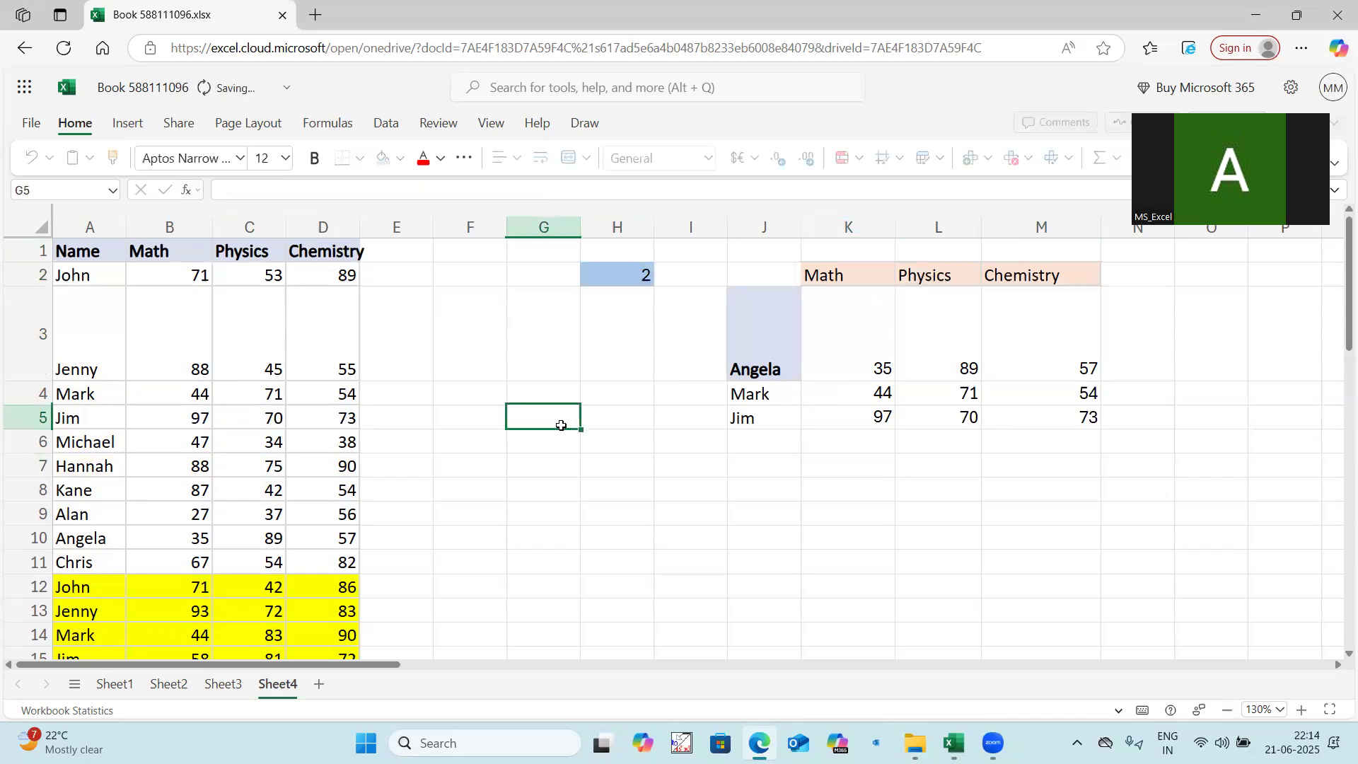
left_click(867, 368)
left_click(628, 316)
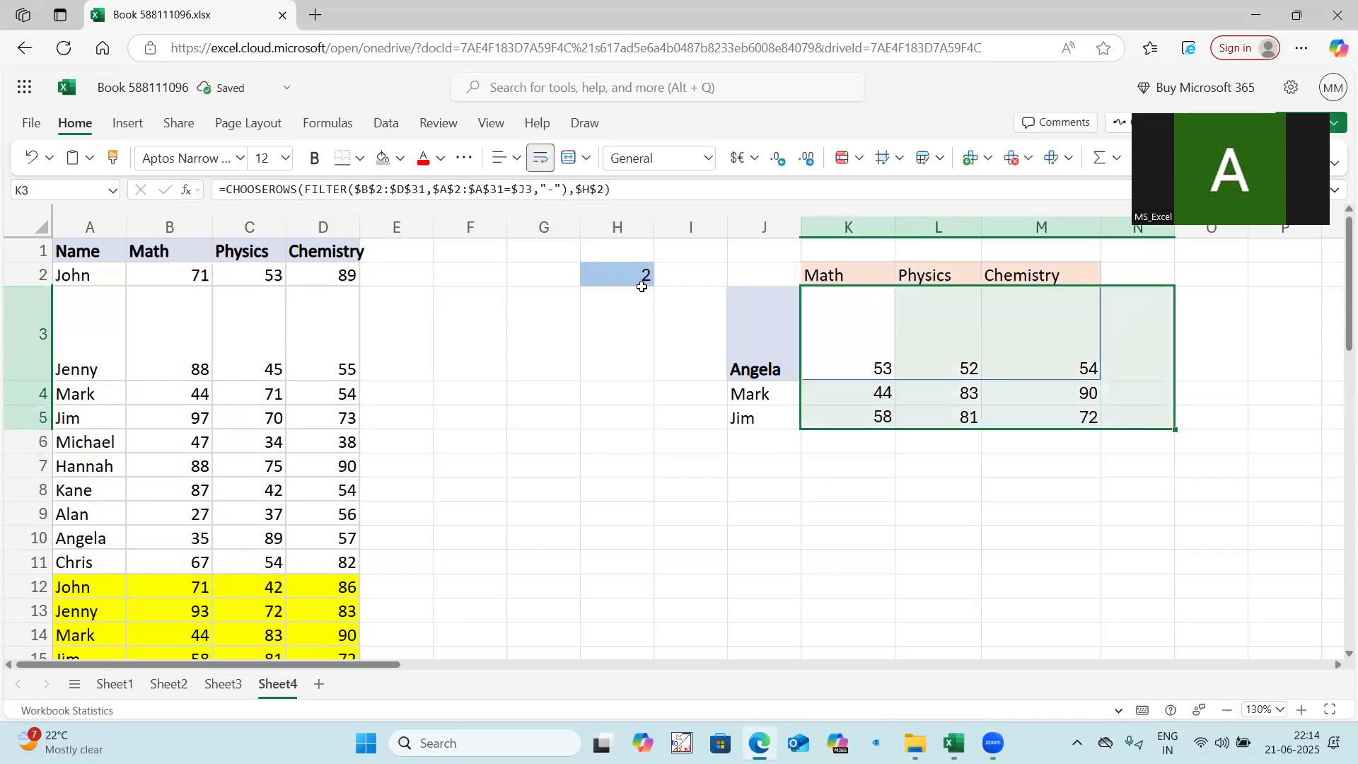
Step: Set the block number in H2 to 3 and check the marks returned in K3:M5
left_click(639, 274)
type("3")
left_click(619, 443)
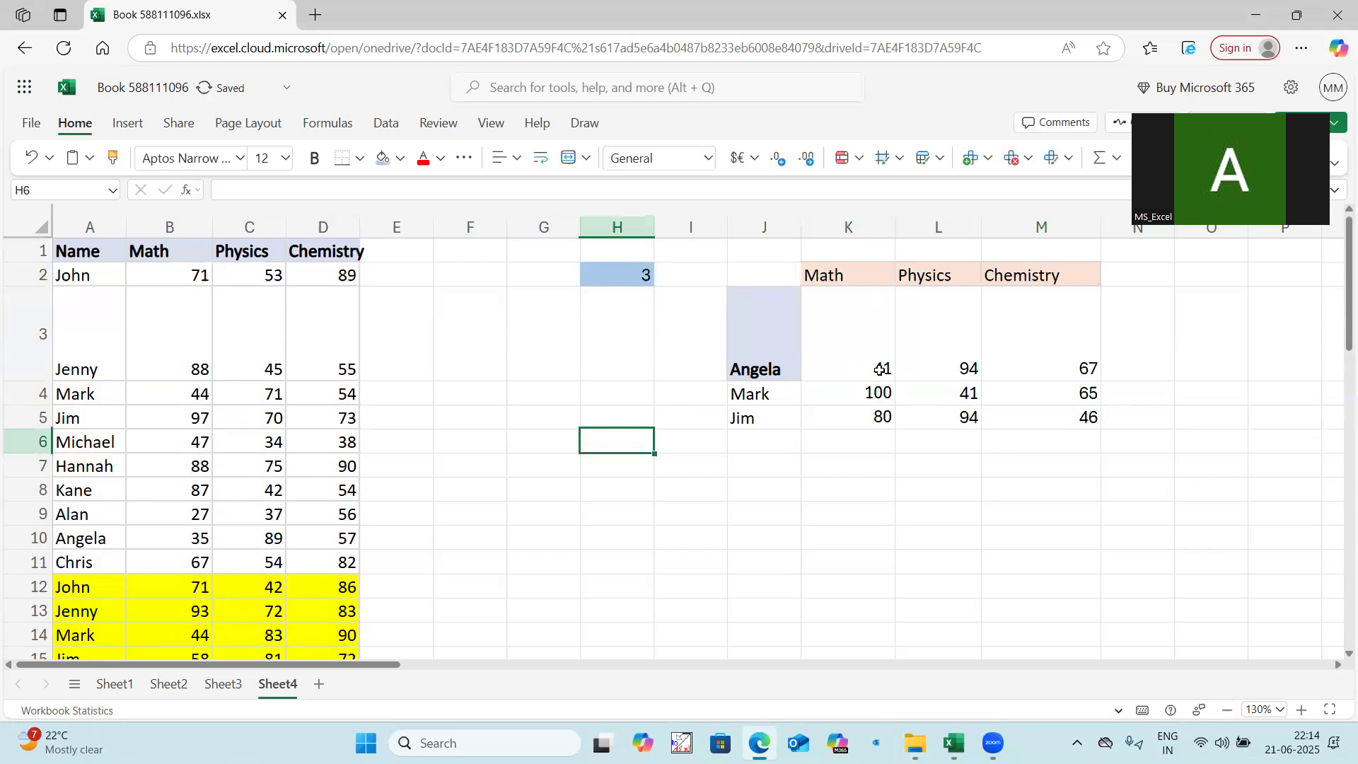
left_click_drag(878, 368, 883, 416)
left_click(691, 463)
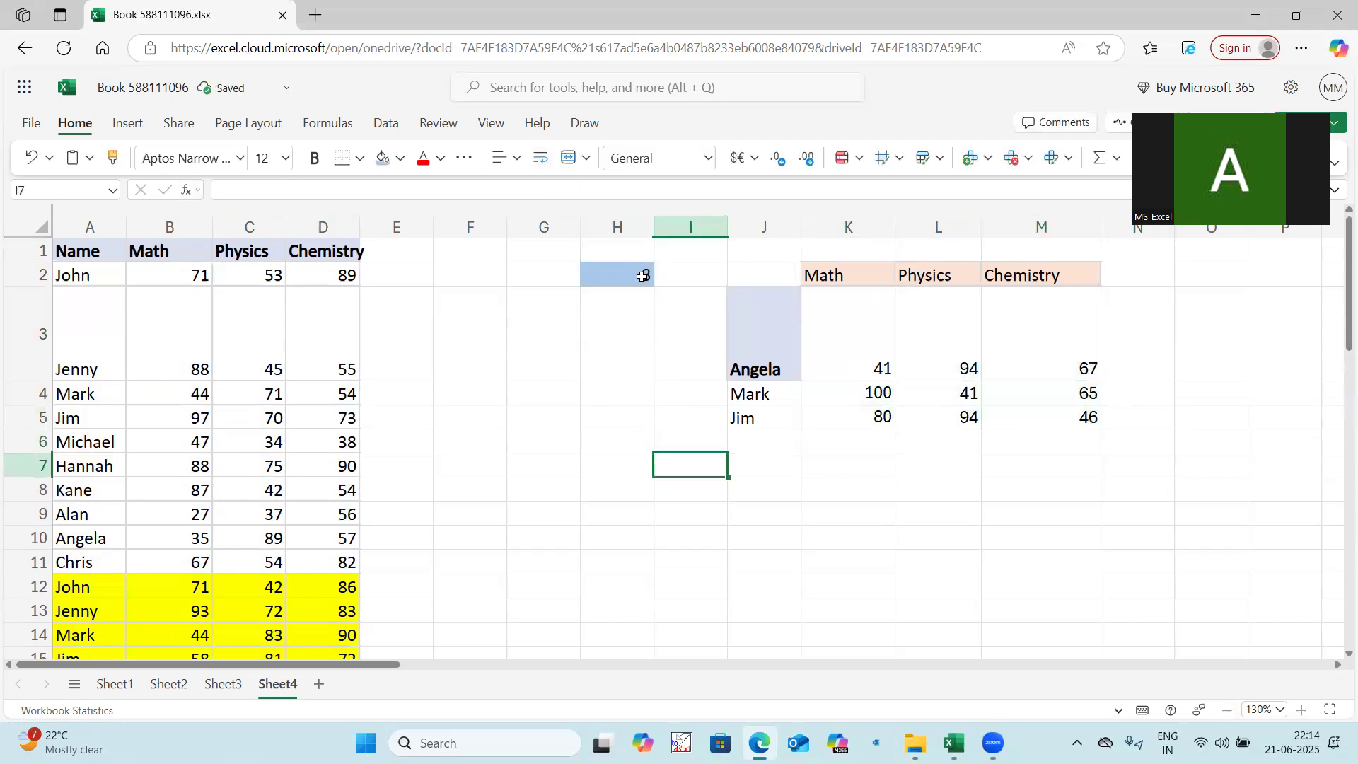
Step: Apply a Custom data validation rule with the formula =SEQUENCE(10) to H2
left_click(640, 274)
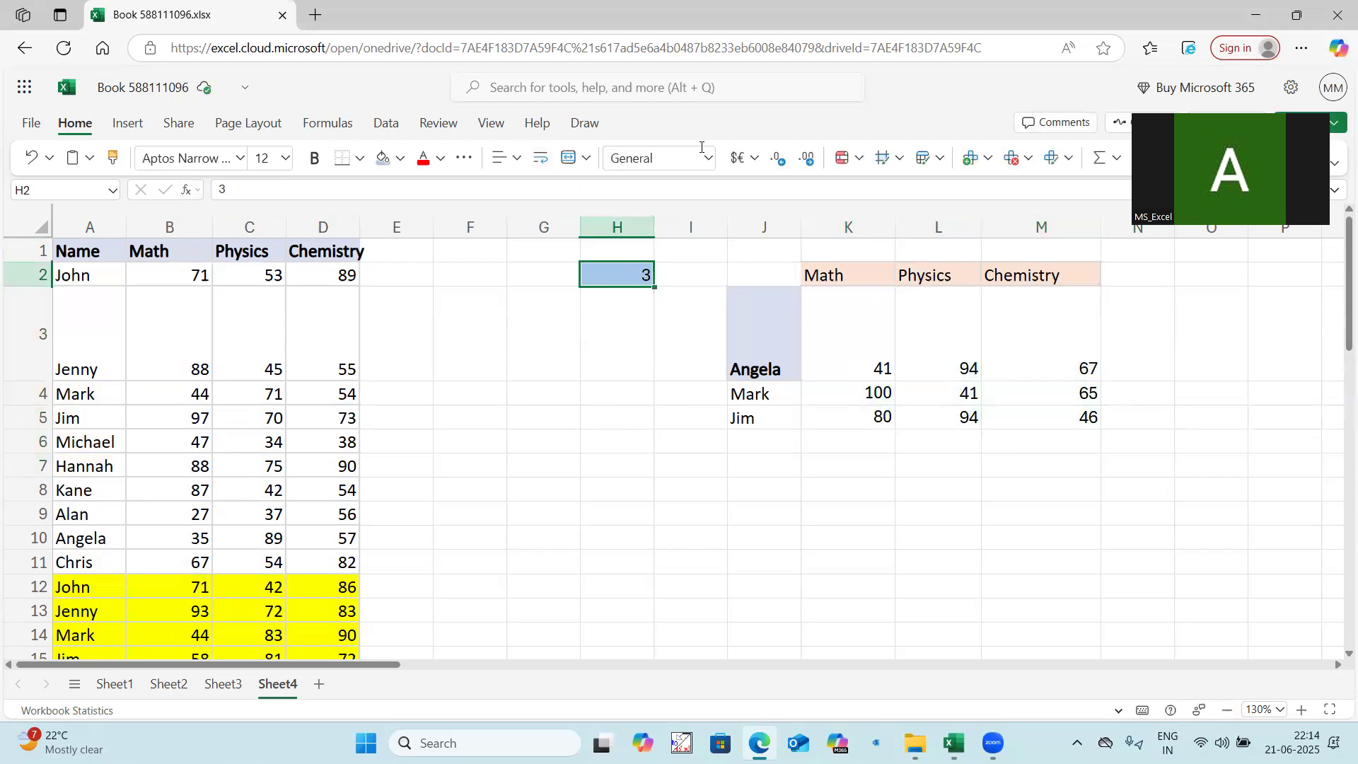
left_click(384, 124)
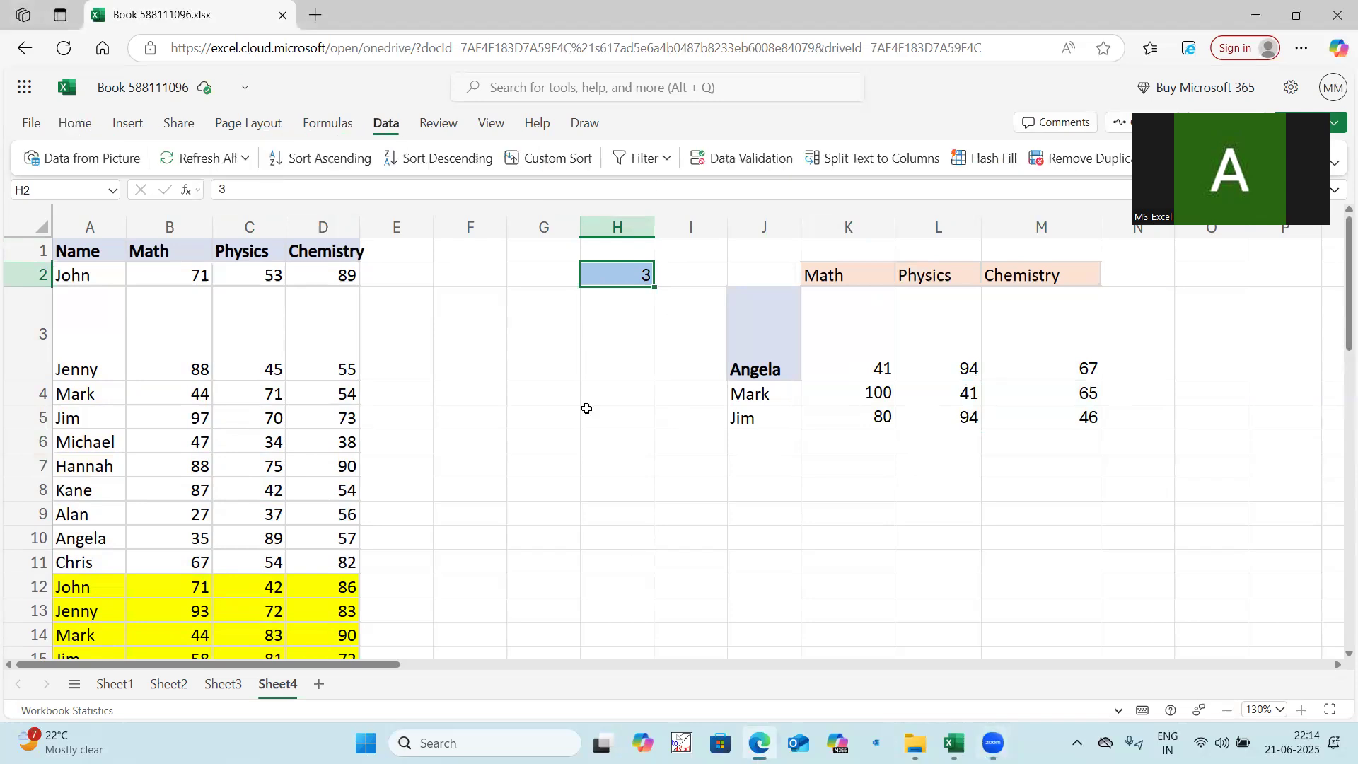
left_click(750, 158)
left_click(617, 300)
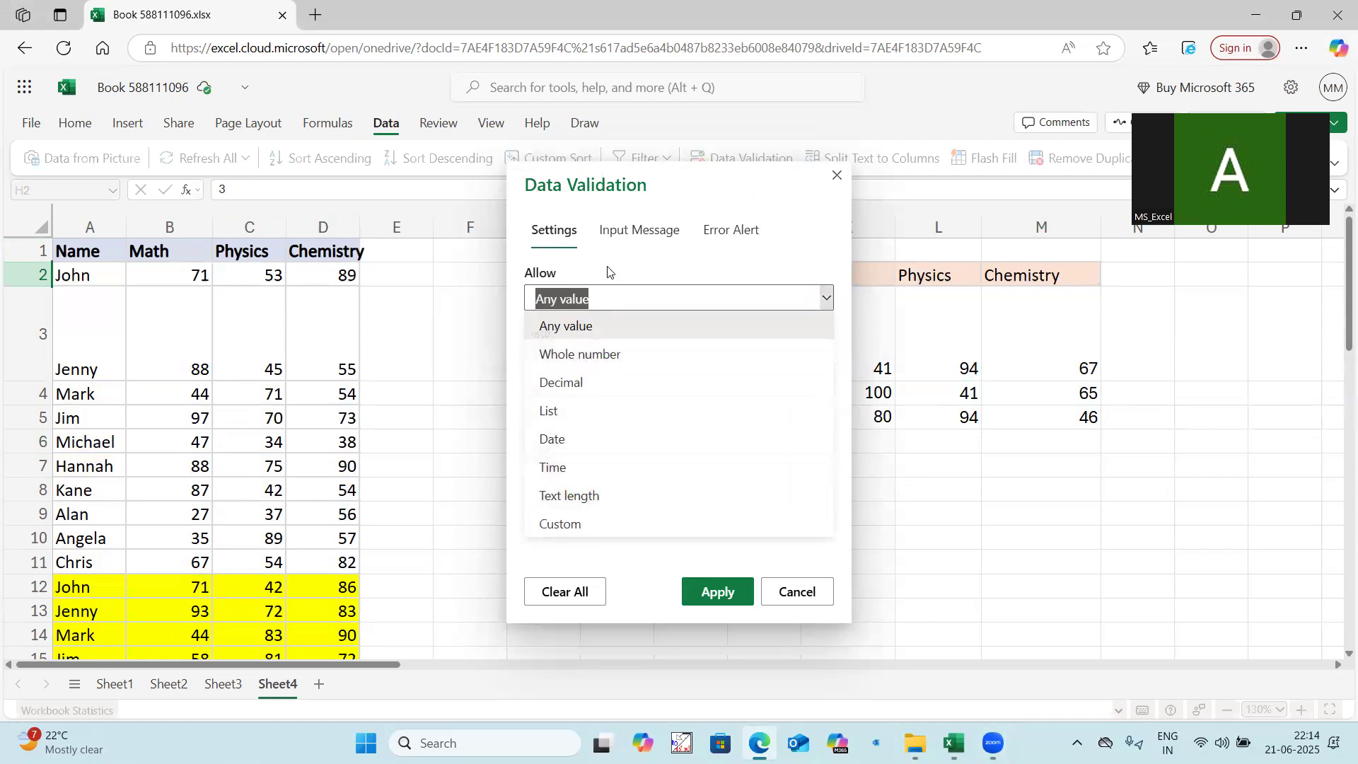
left_click(607, 298)
left_click(606, 297)
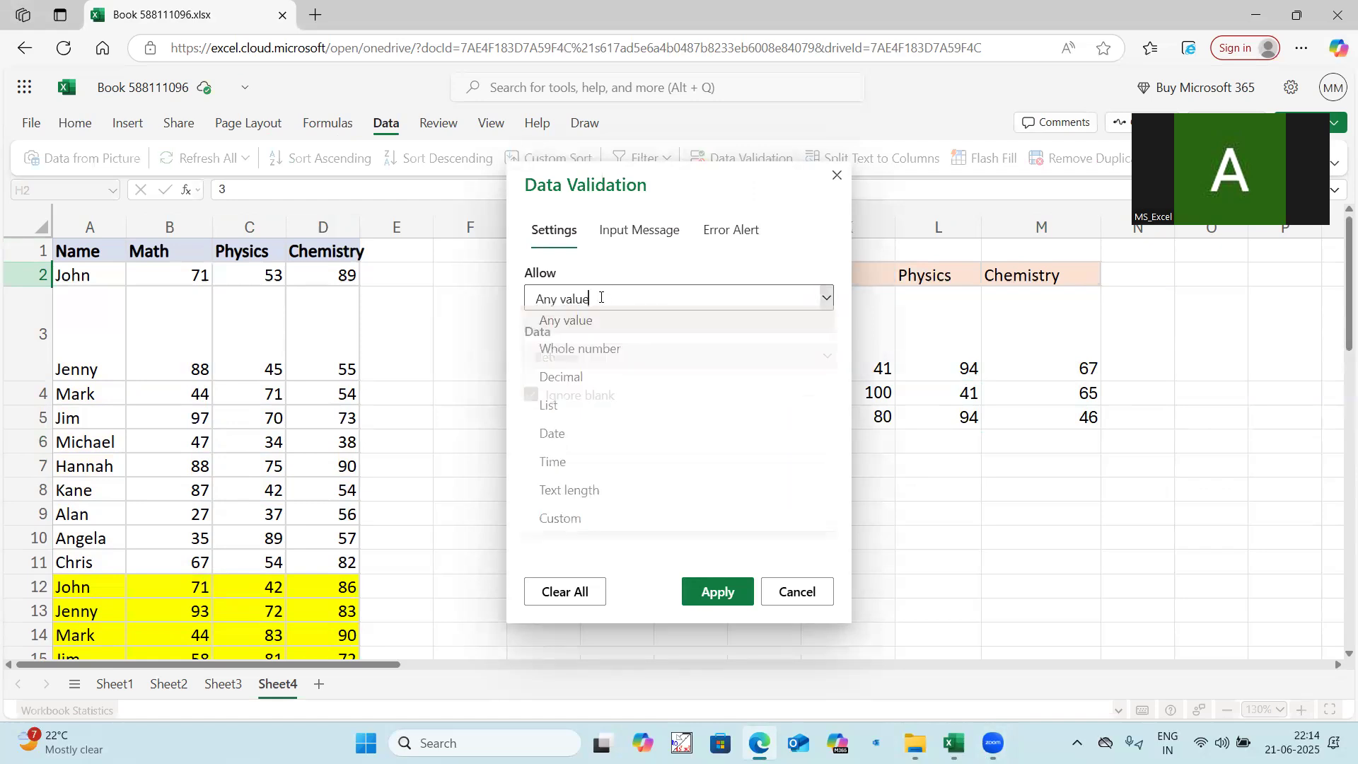
left_click(564, 412)
left_click_drag(609, 185, 518, 185)
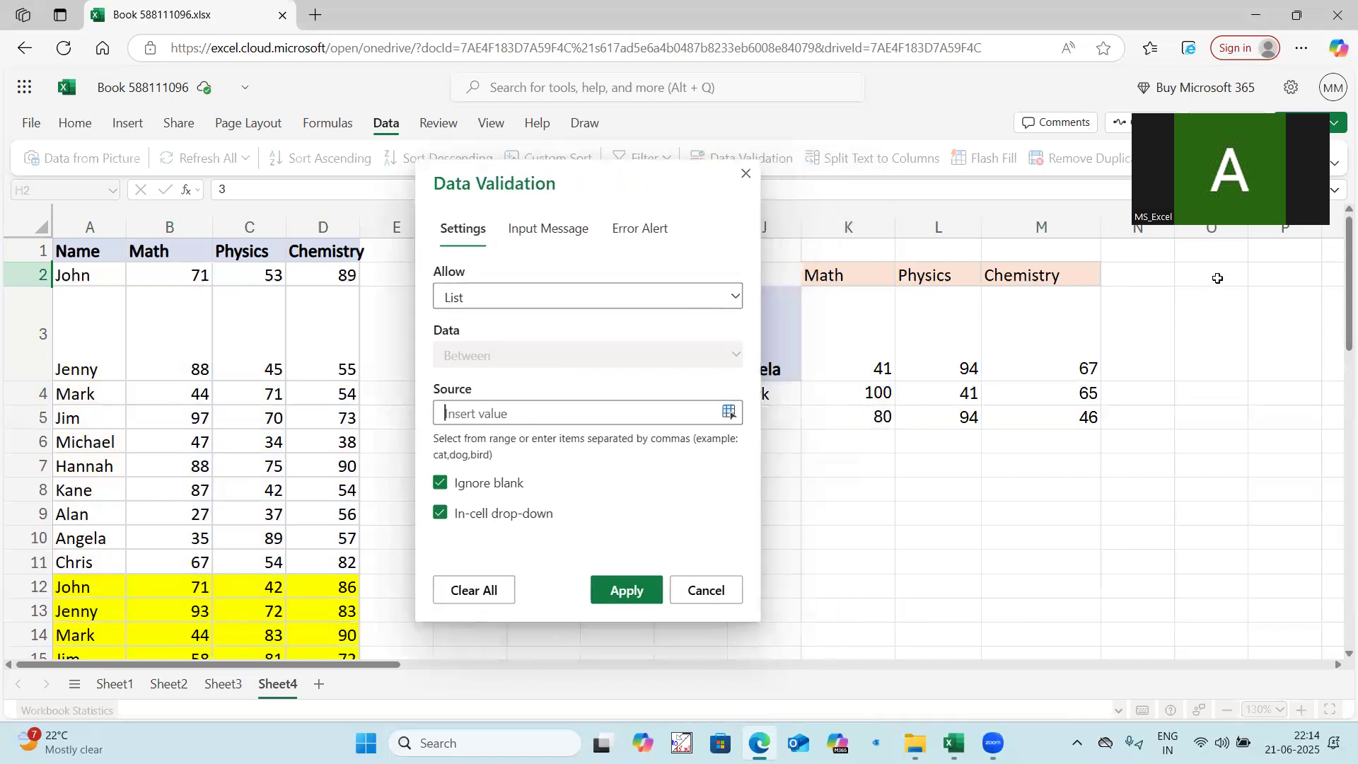
left_click(529, 292)
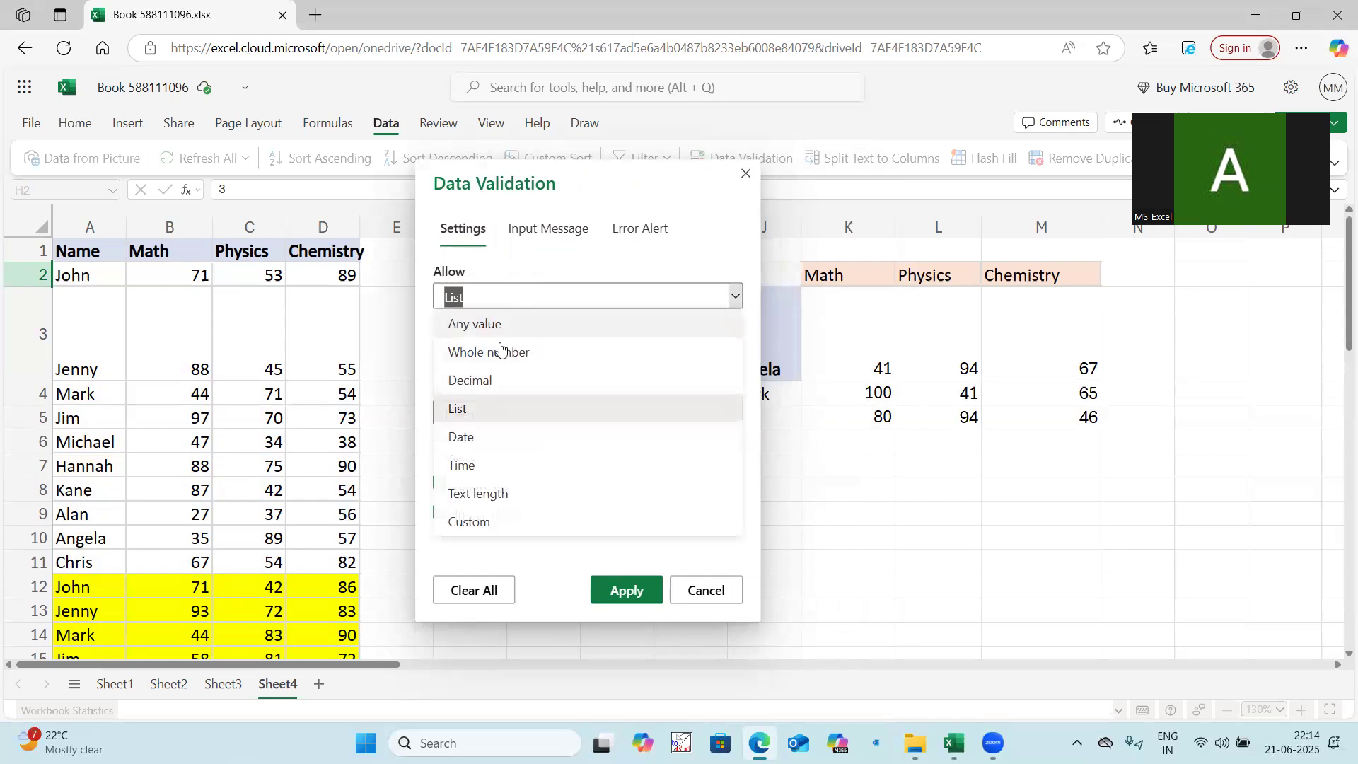
left_click(469, 521)
left_click_drag(559, 180, 679, 133)
type("=sequence(10")
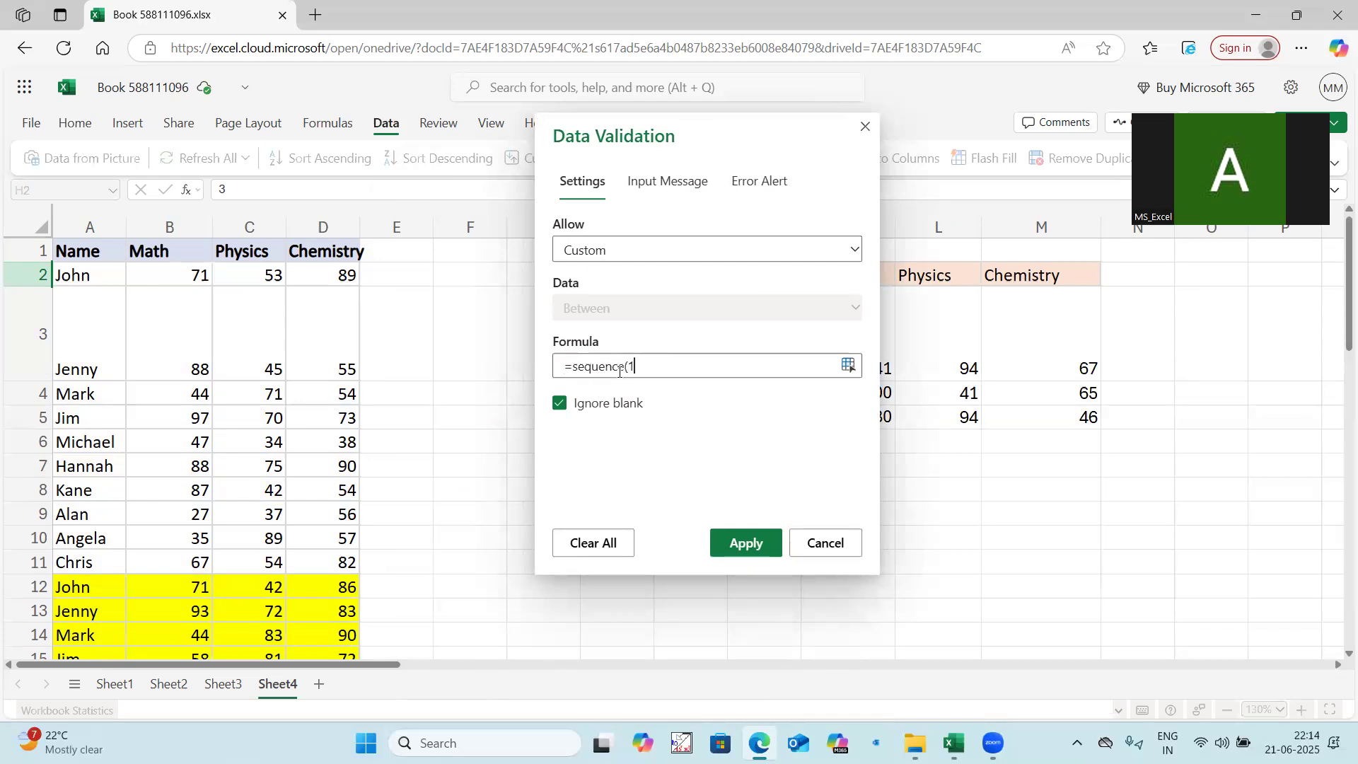
left_click(745, 543)
Step: Check whether H2 offers a drop-down of allowed values
left_click(603, 305)
left_click(637, 277)
left_click_drag(627, 337, 615, 258)
double_click(623, 269)
left_click(622, 348)
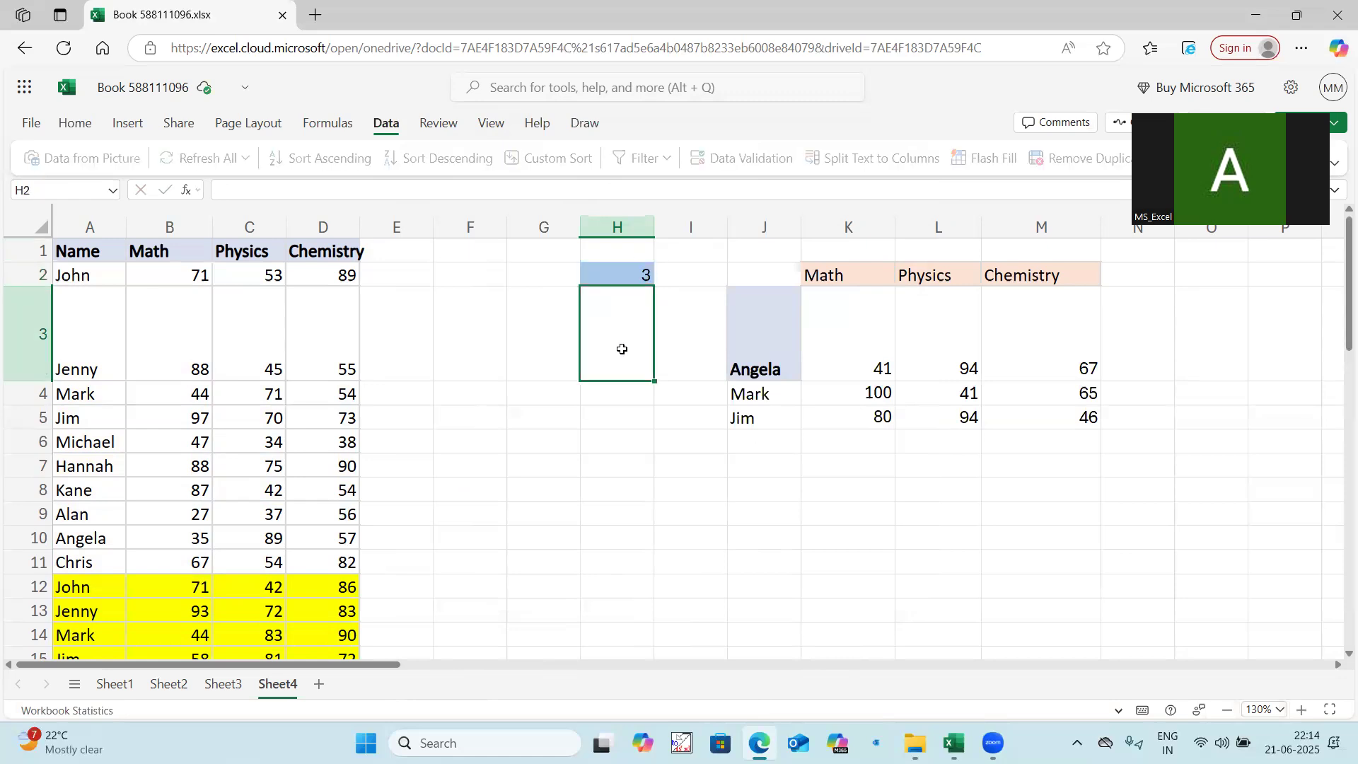
Step: Enter 1 in O2 and fill the column down to O13 as a series from 1 to 12
left_click(1210, 279)
type("1")
left_click(1196, 366)
left_click(1235, 274)
left_click_drag(1249, 286, 1251, 621)
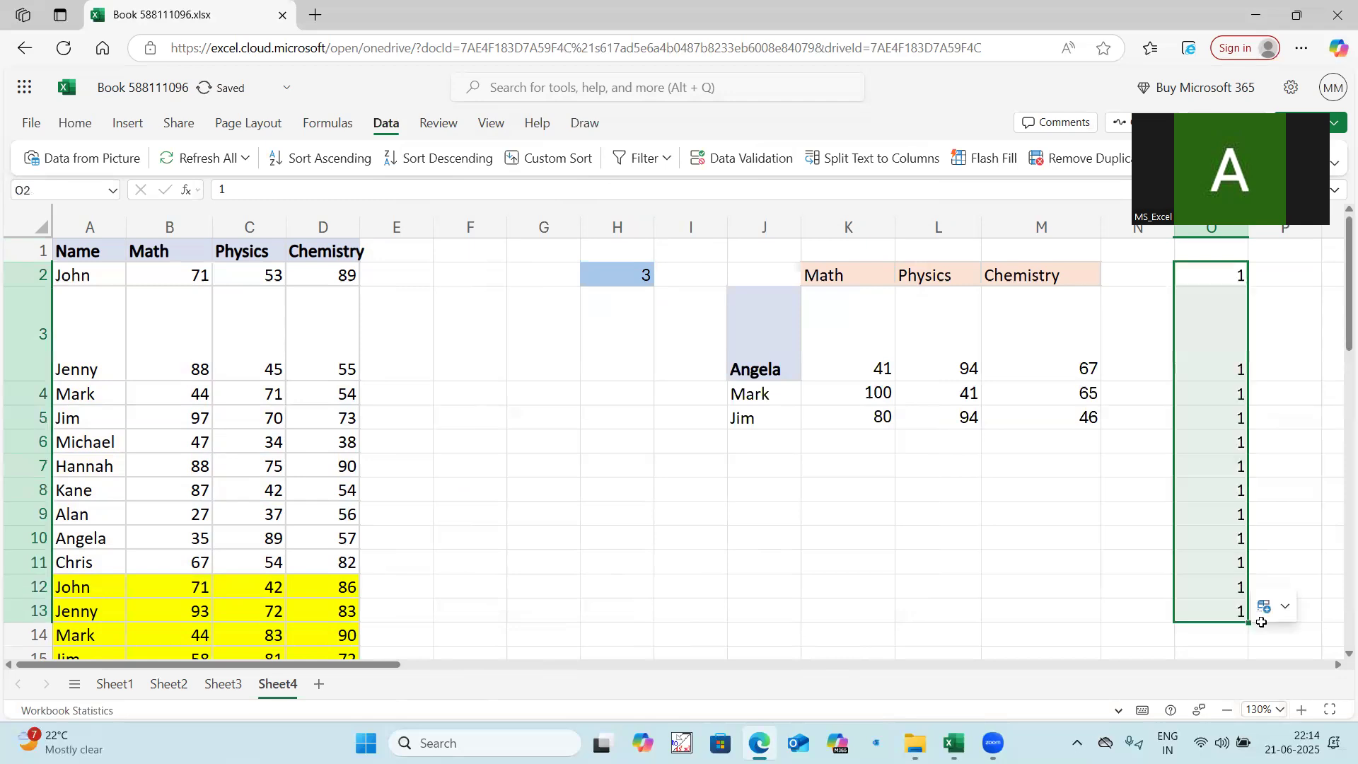
left_click(1272, 607)
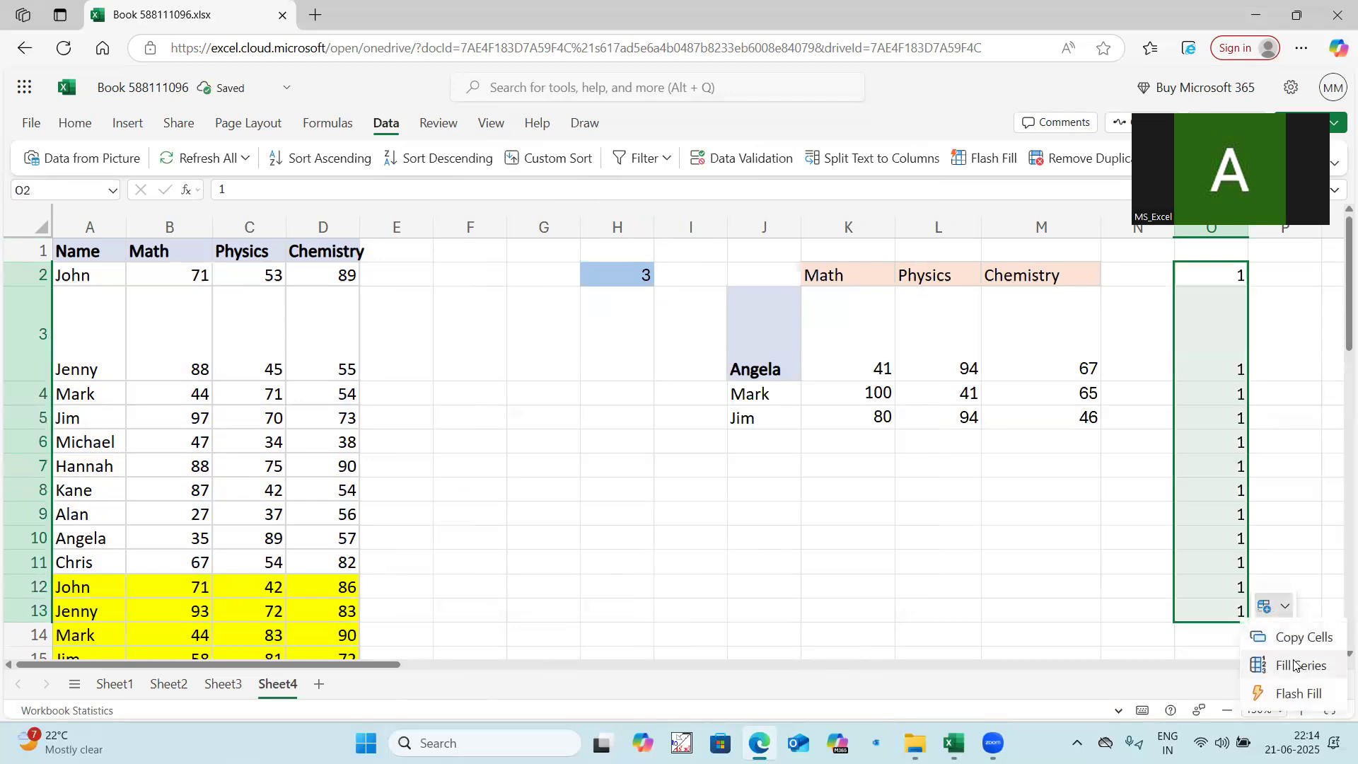
left_click(1295, 665)
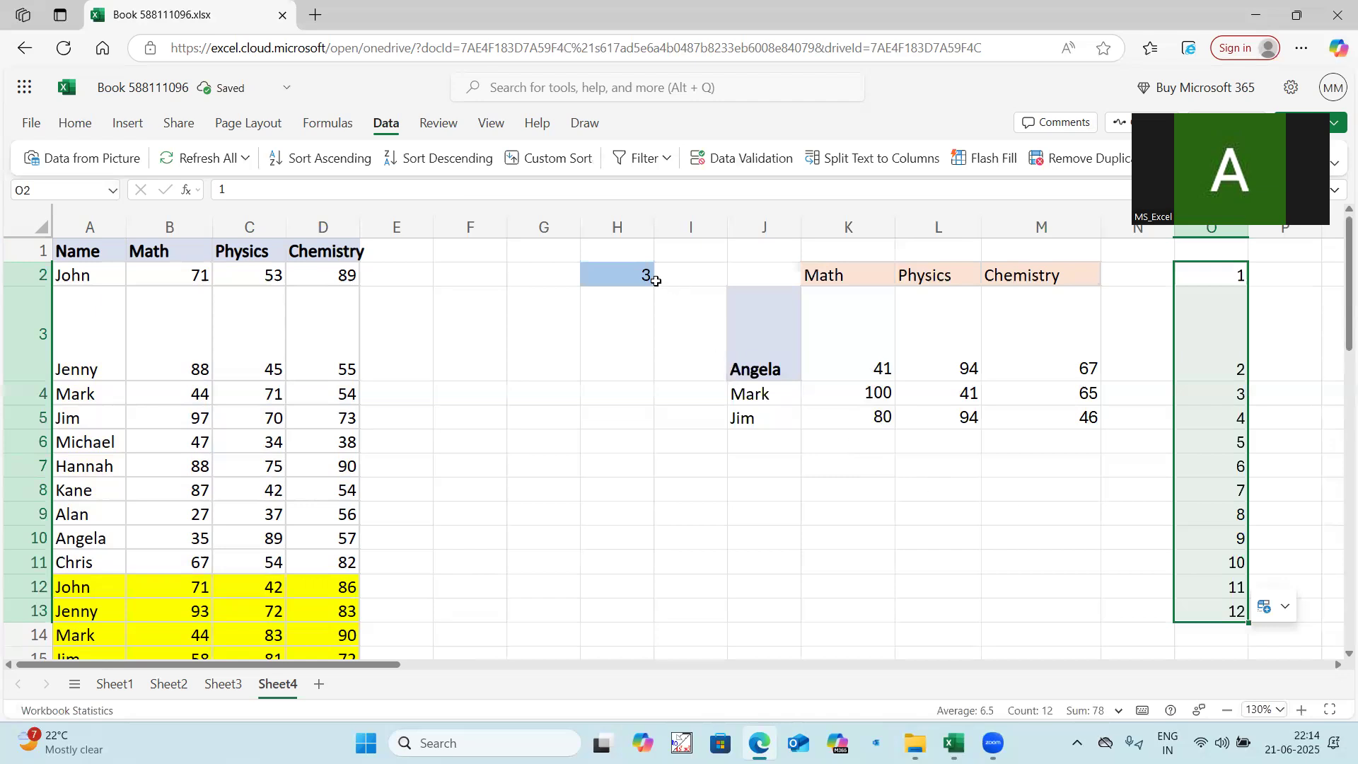
Step: Keep 3 in H2 and change its data validation to a List with the items 1 to 5, checking the resulting drop-down
left_click(647, 275)
type("3")
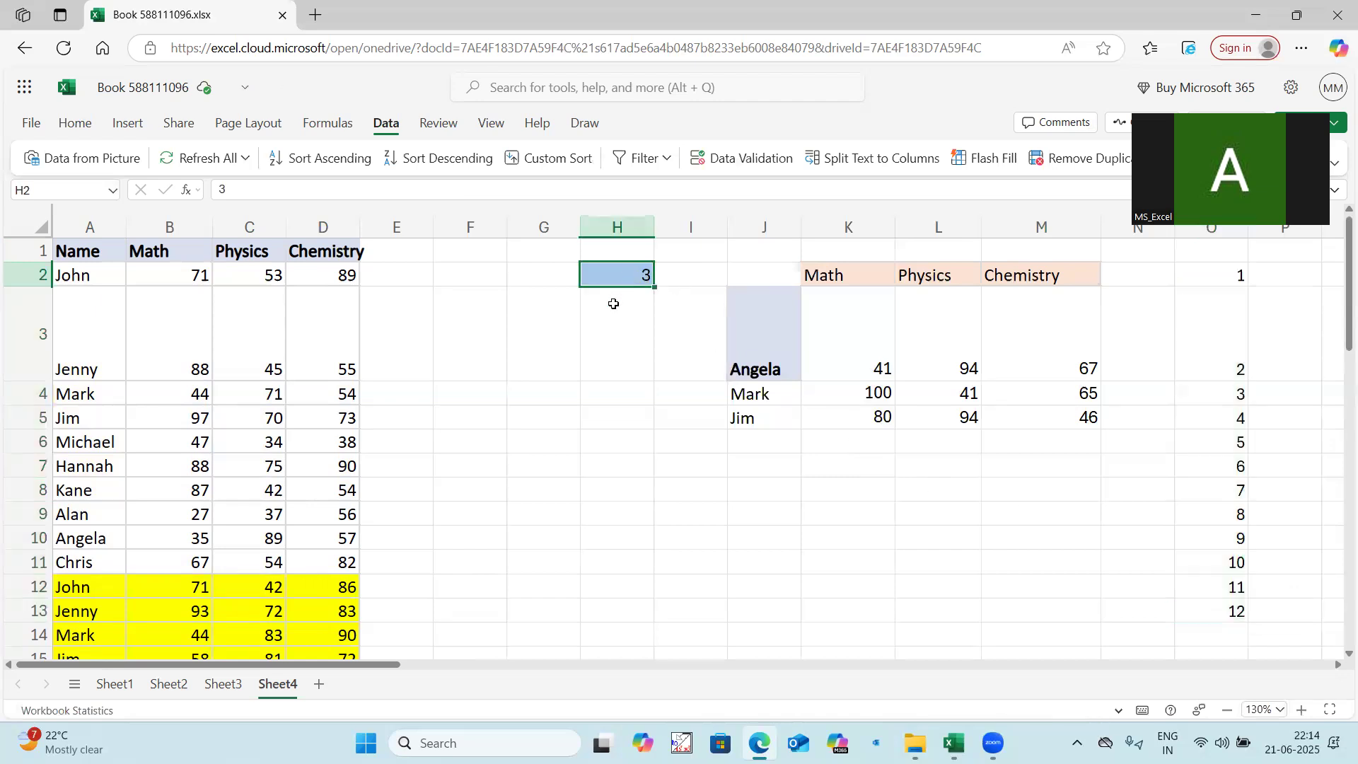
key("Return")
left_click(643, 275)
left_click(768, 161)
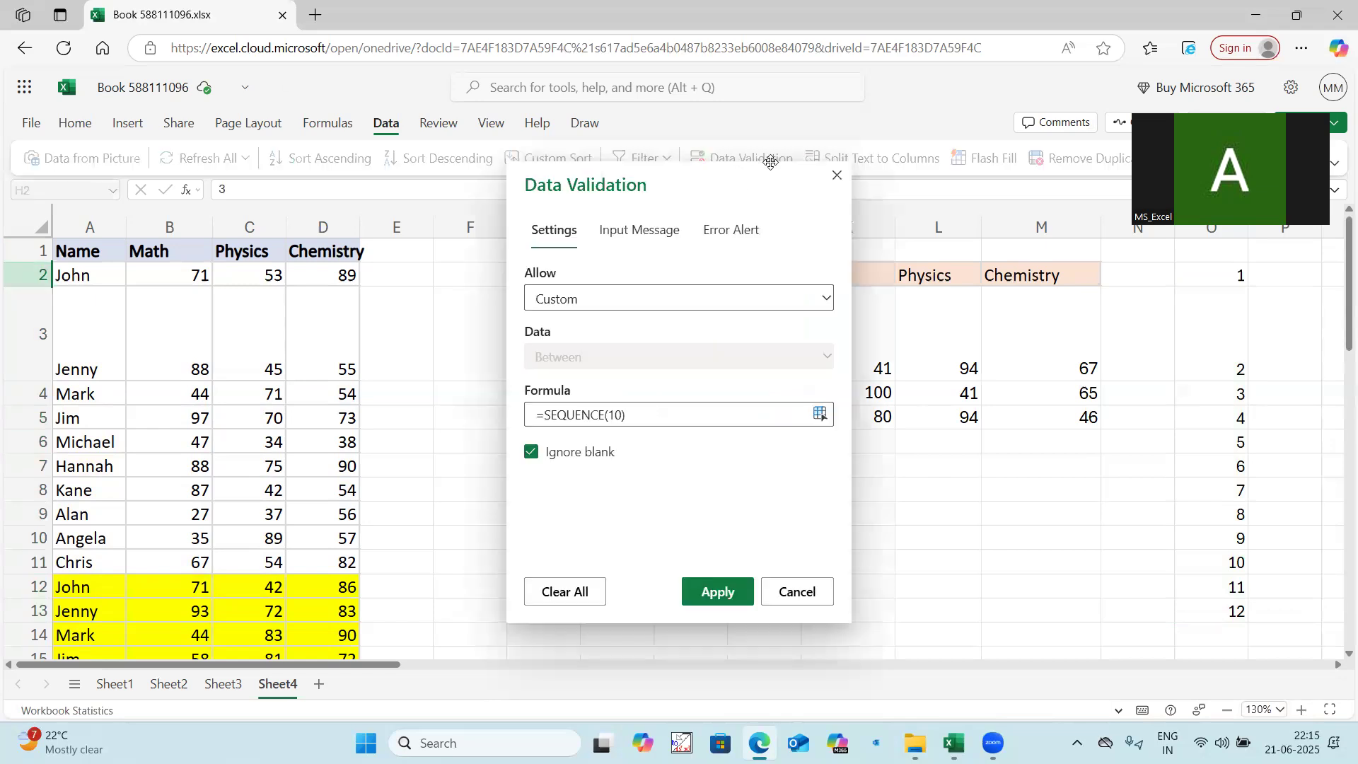
left_click(587, 295)
left_click(576, 412)
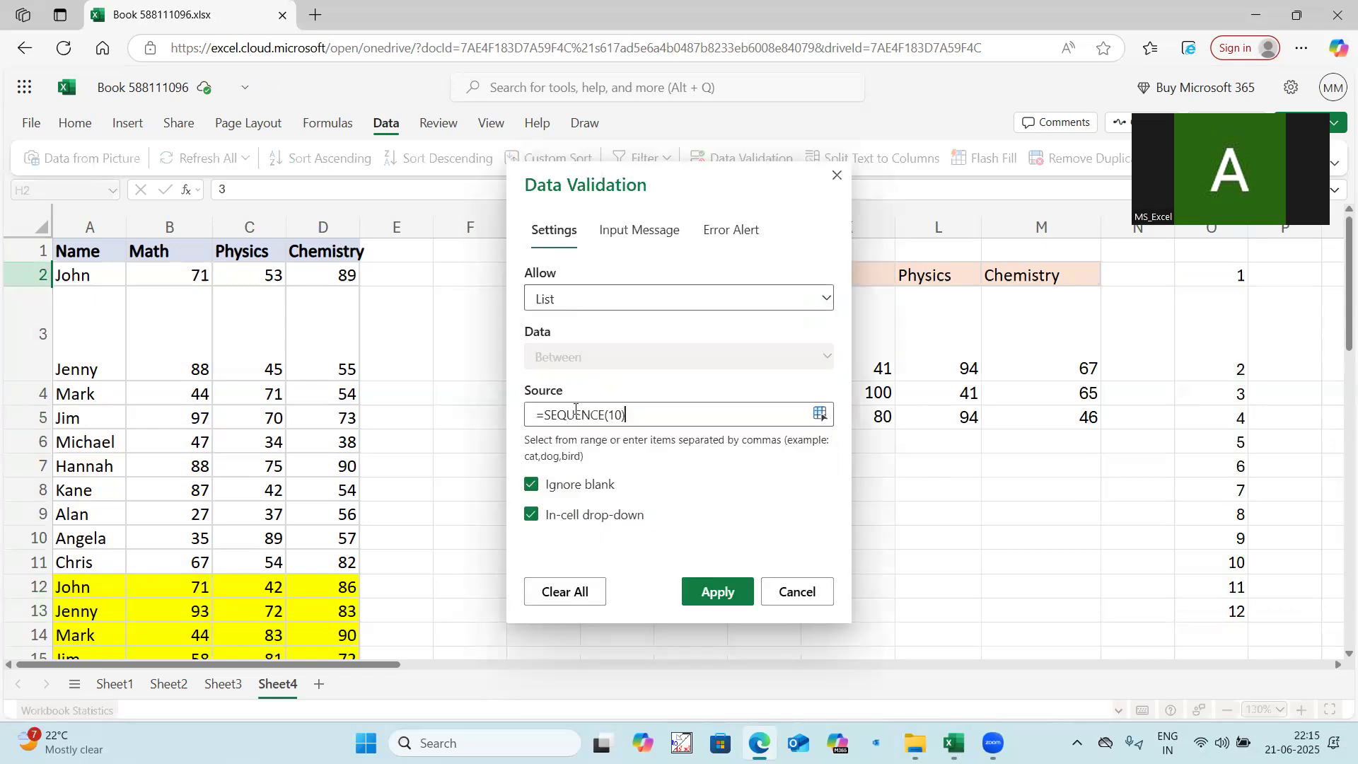
key("ctrl+a")
key("BackSpace")
type("1,")
left_click(716, 592)
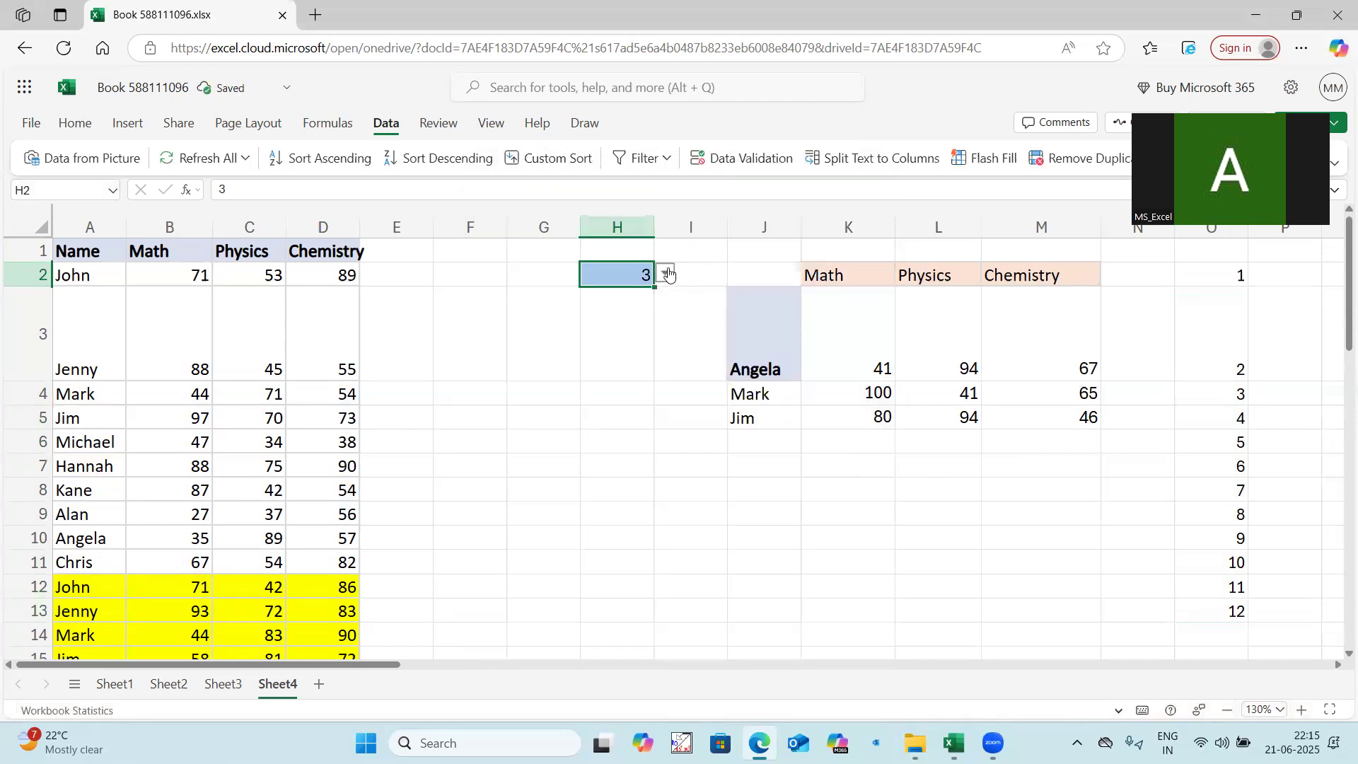
left_click(666, 273)
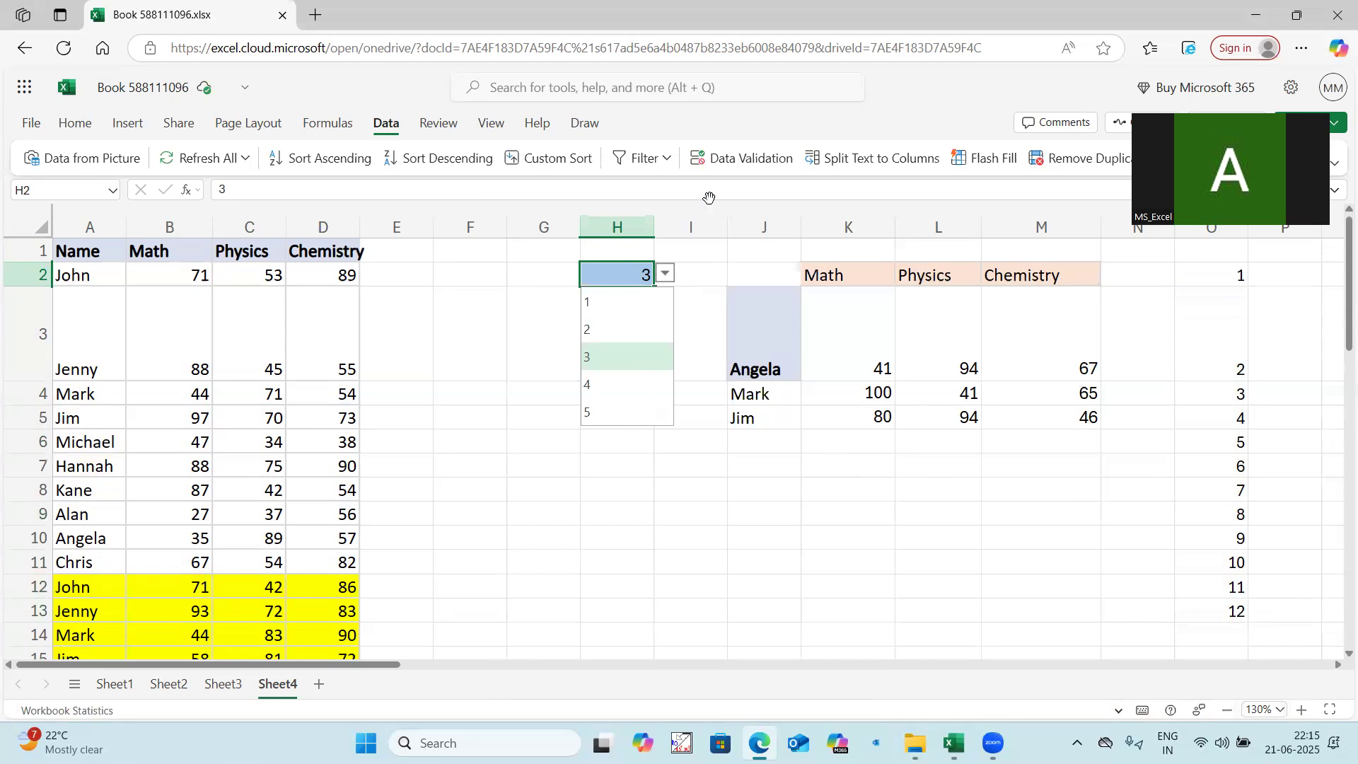
Step: Replace the typed items in H2's validation list source with a cell reference to column O starting at $O$2, and check the drop-down
left_click(729, 159)
left_click_drag(593, 406, 425, 403)
key("BackSpace")
left_click_drag(1212, 278, 1218, 606)
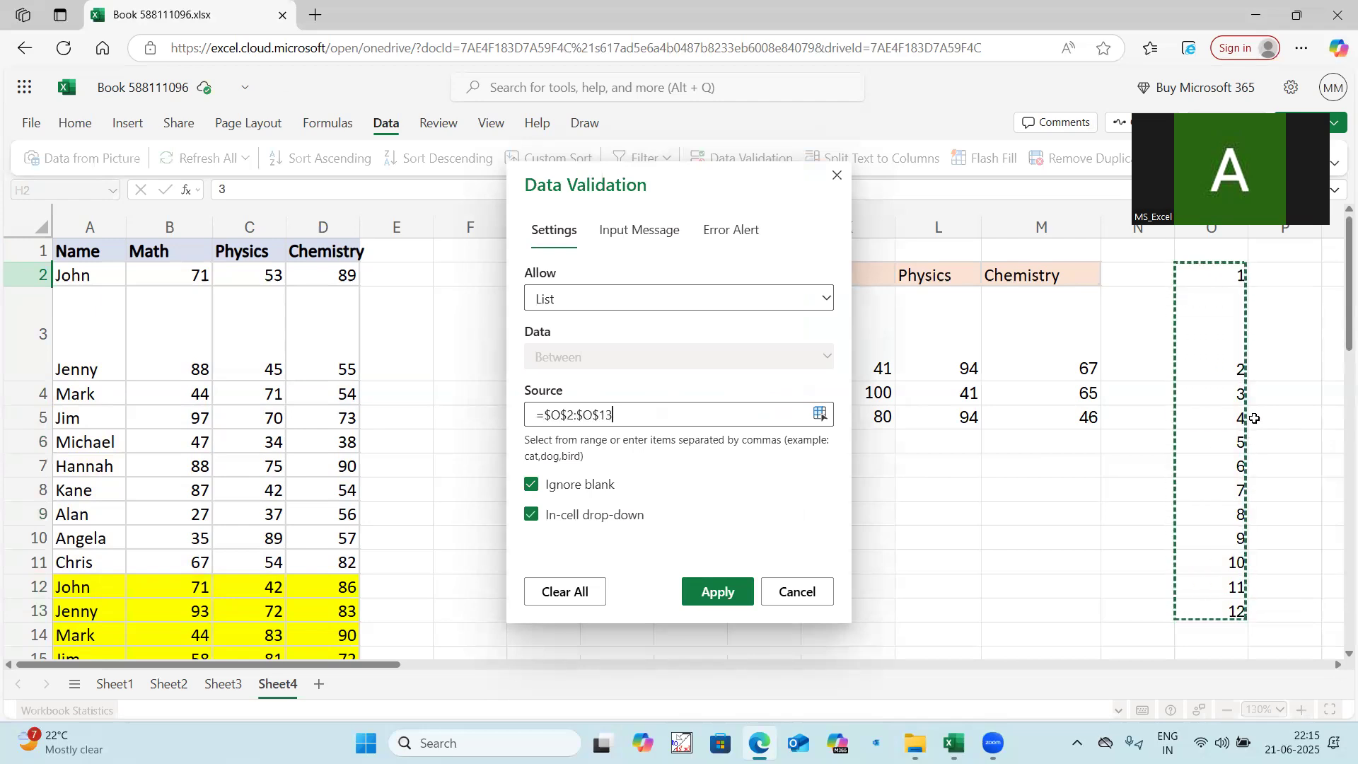
left_click(1223, 275)
mouse_move(1221, 273)
left_mouse_down()
mouse_move(1224, 615)
mouse_move(1222, 282)
left_mouse_up()
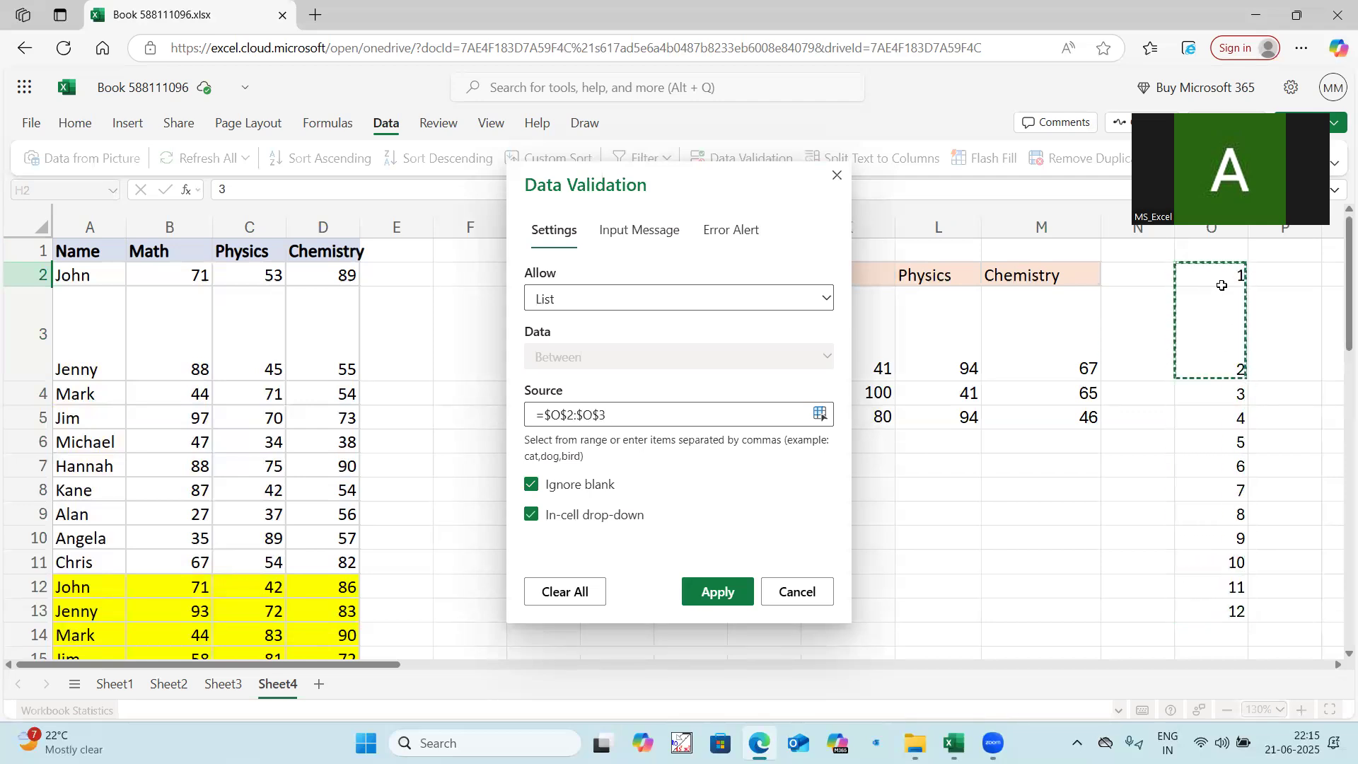
left_click(717, 592)
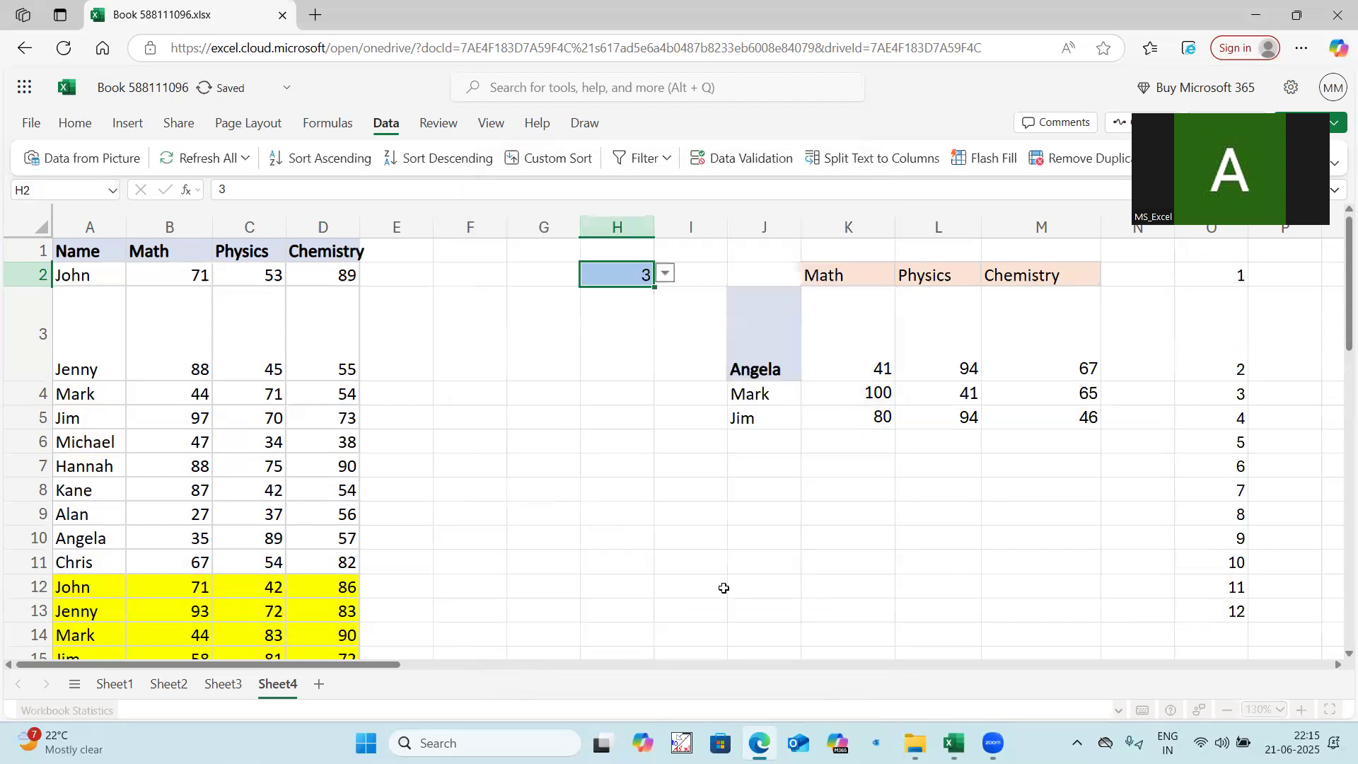
left_click(666, 273)
left_click(624, 389)
Step: Enter =SEQUENCE(10) in O2 and clear the old numbers below it down to O13
left_click(1188, 275)
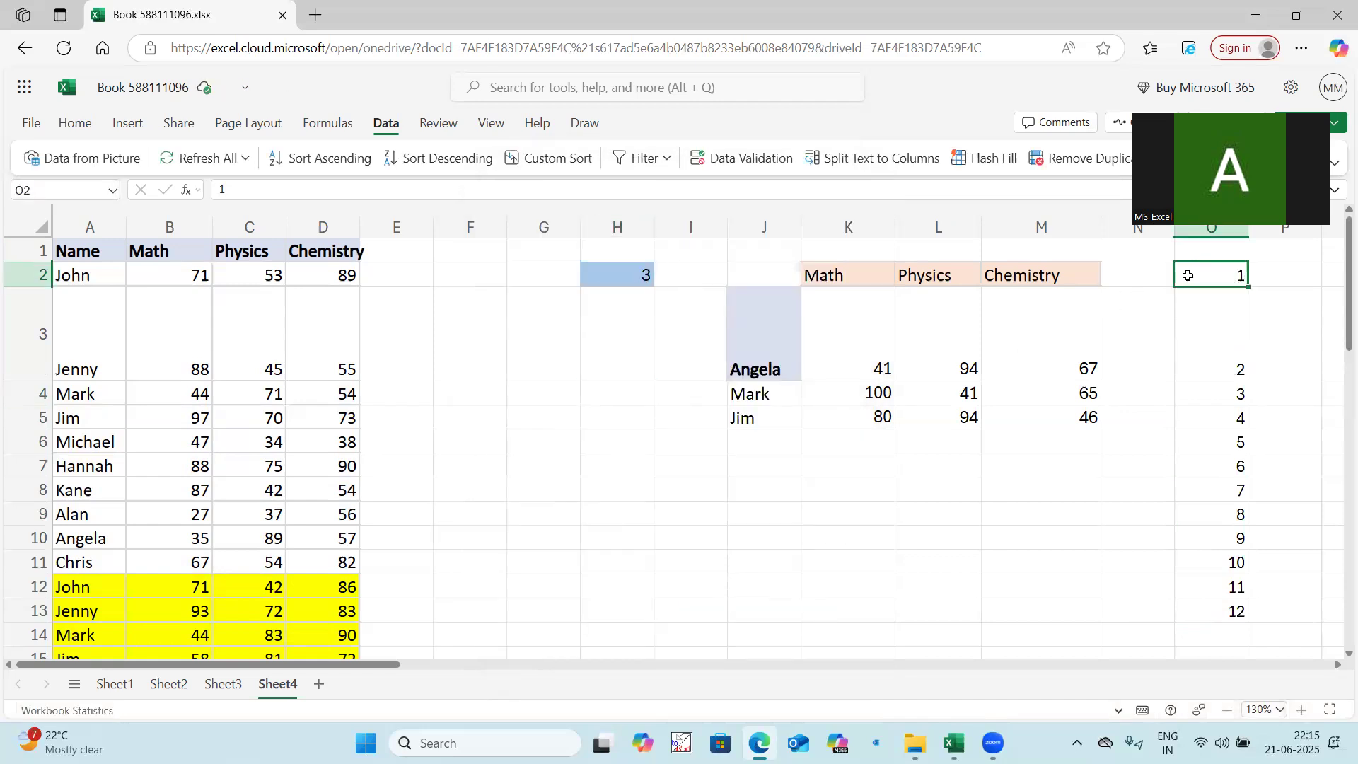
type("=seque")
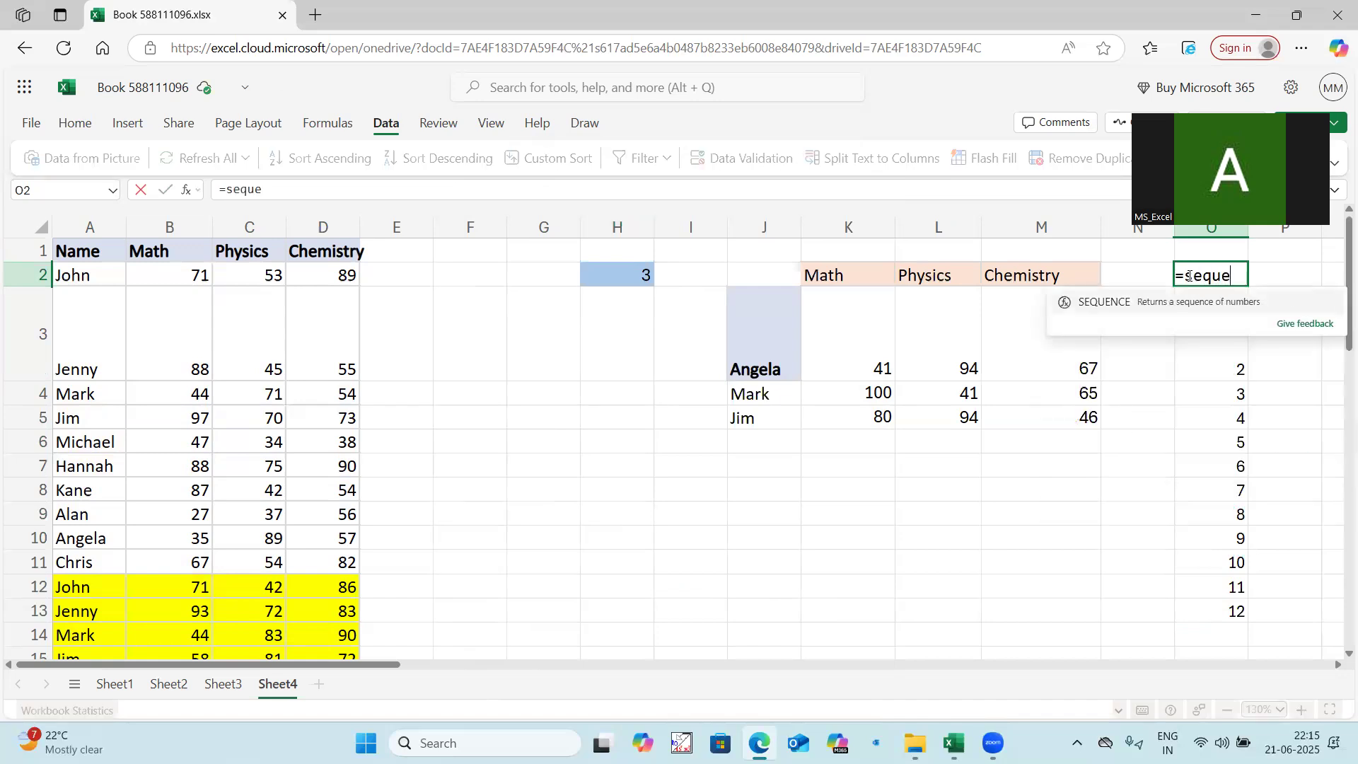
left_click(1110, 295)
type("10)")
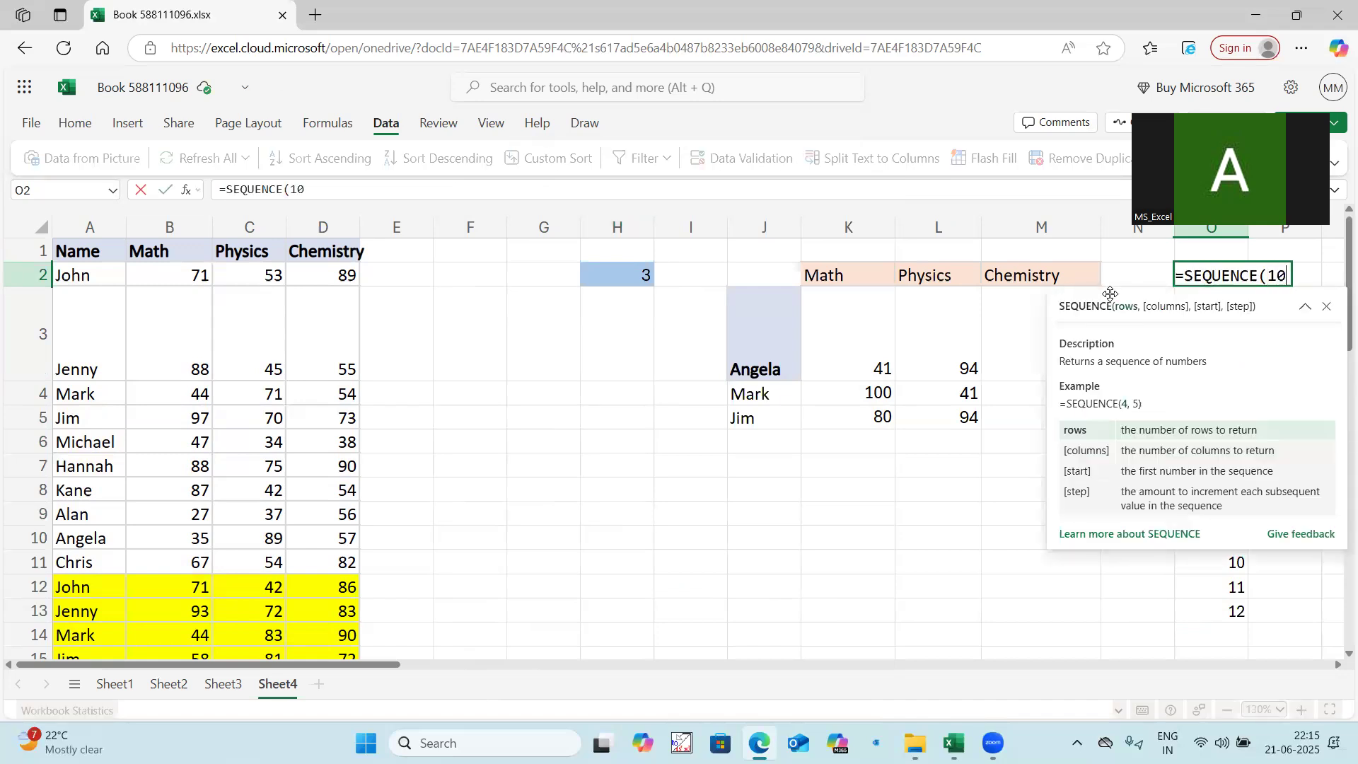
key("Return")
left_click_drag(1220, 375, 1228, 608)
key("Delete")
left_click(1118, 575)
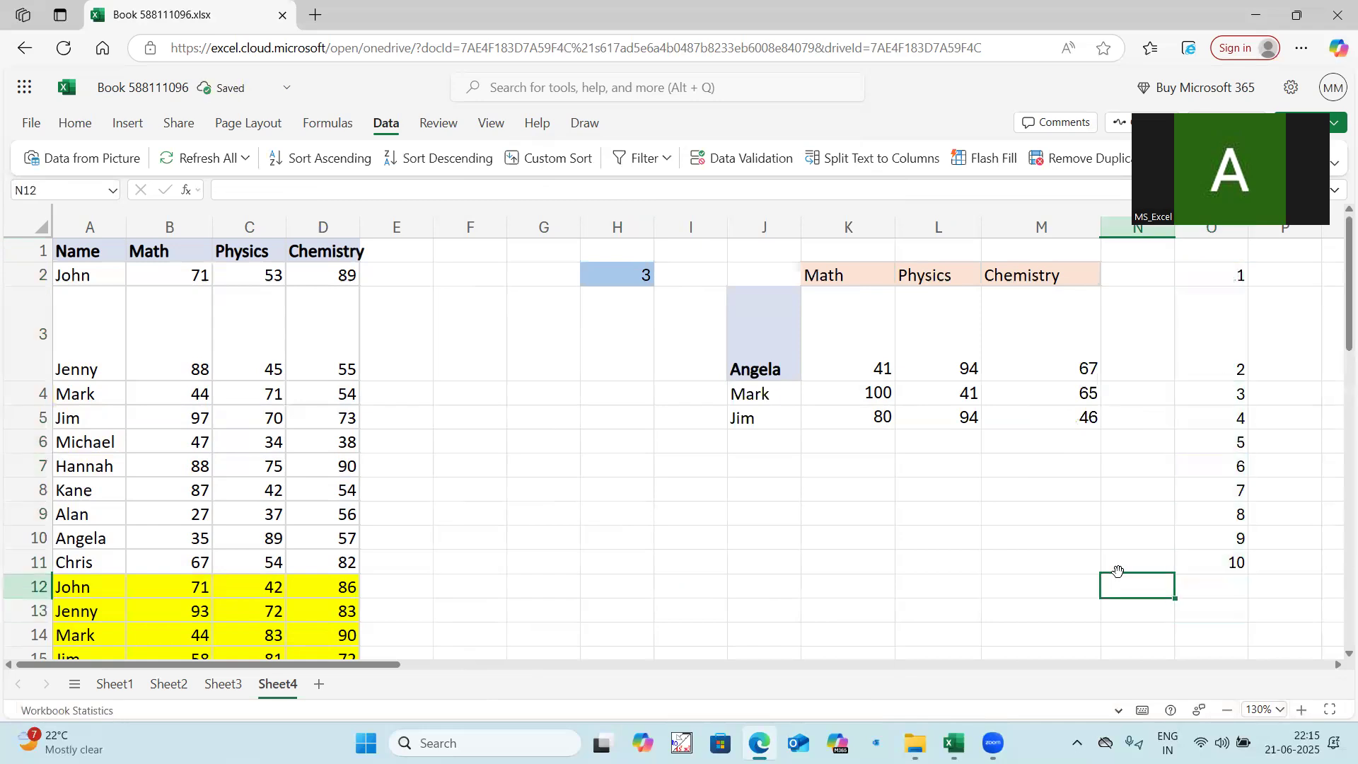
Step: Set the list source of H2's data validation to the spill range =$O$2# and apply it
left_click(628, 282)
left_click(665, 275)
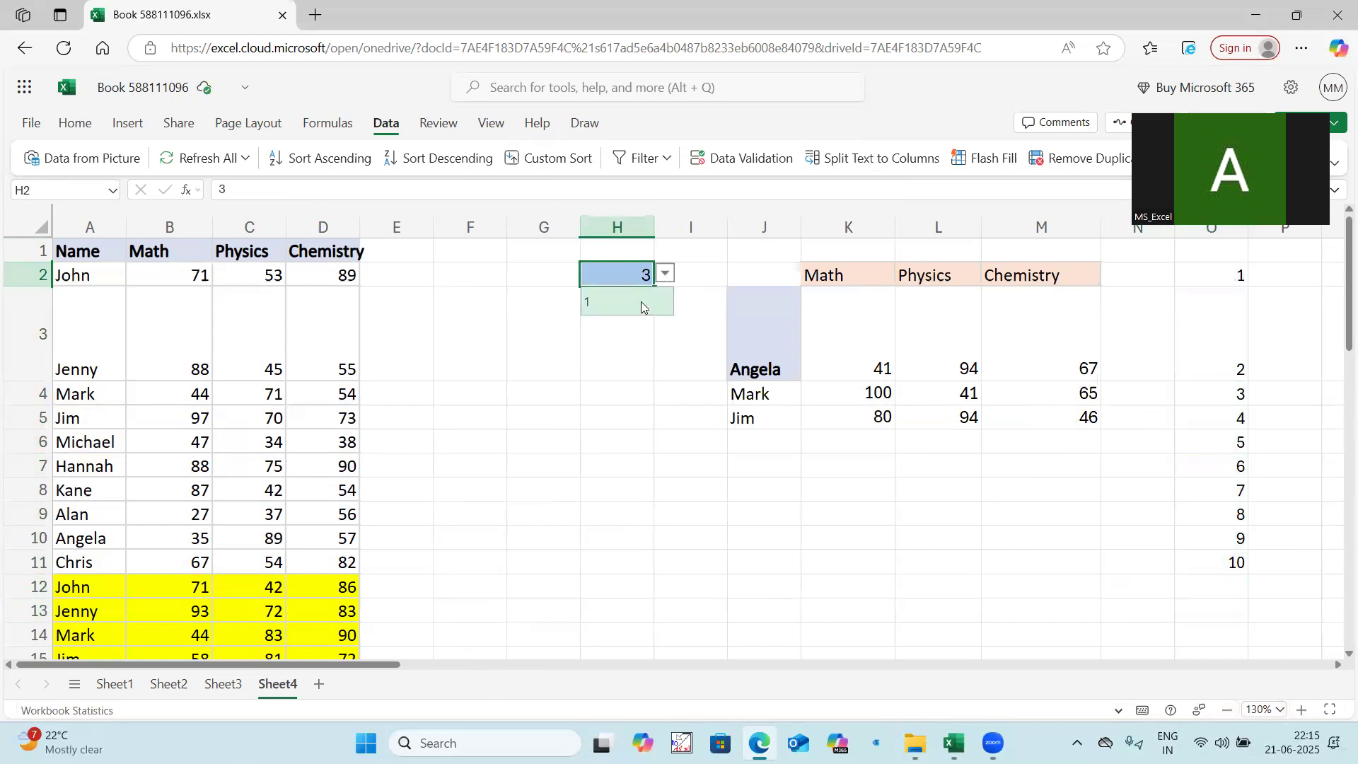
left_click(613, 361)
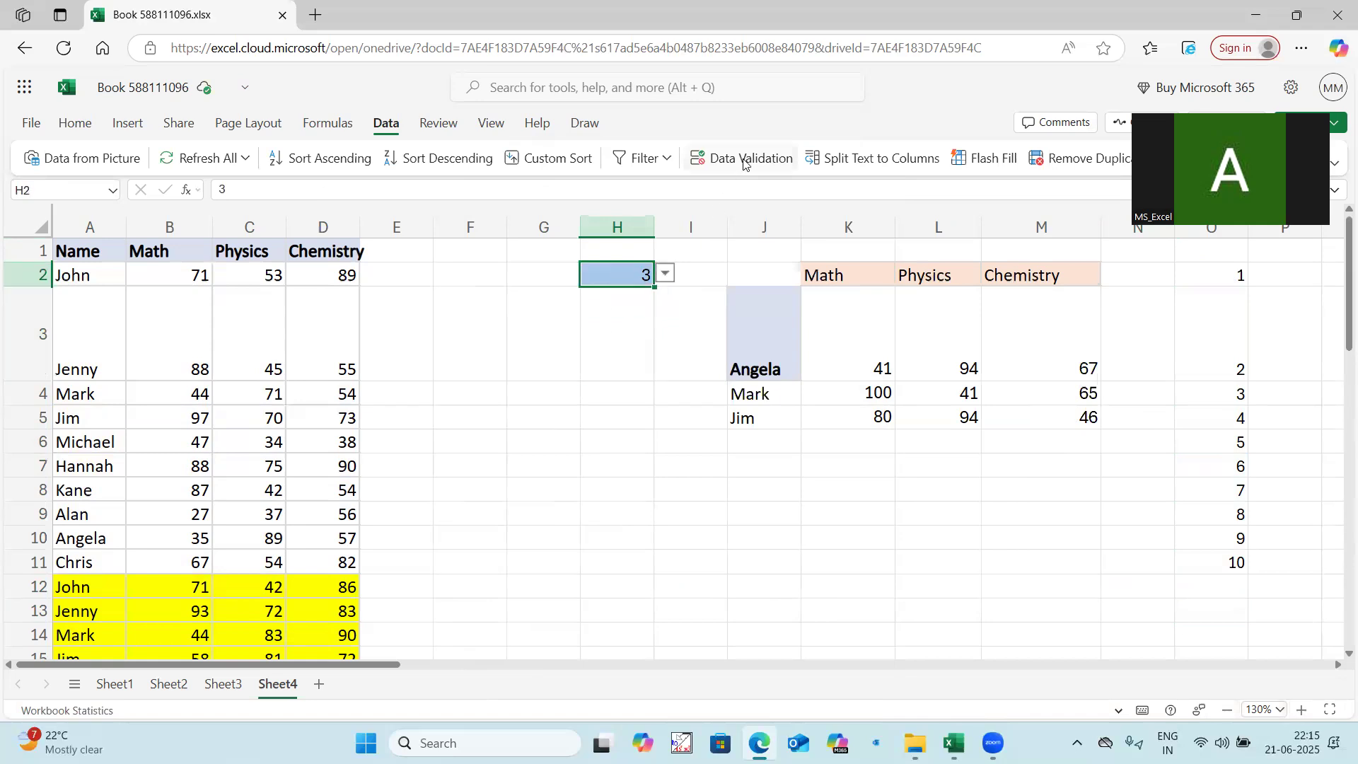
left_click(744, 160)
left_click_drag(546, 414, 600, 415)
key("BackSpace")
left_click_drag(1229, 278, 1234, 563)
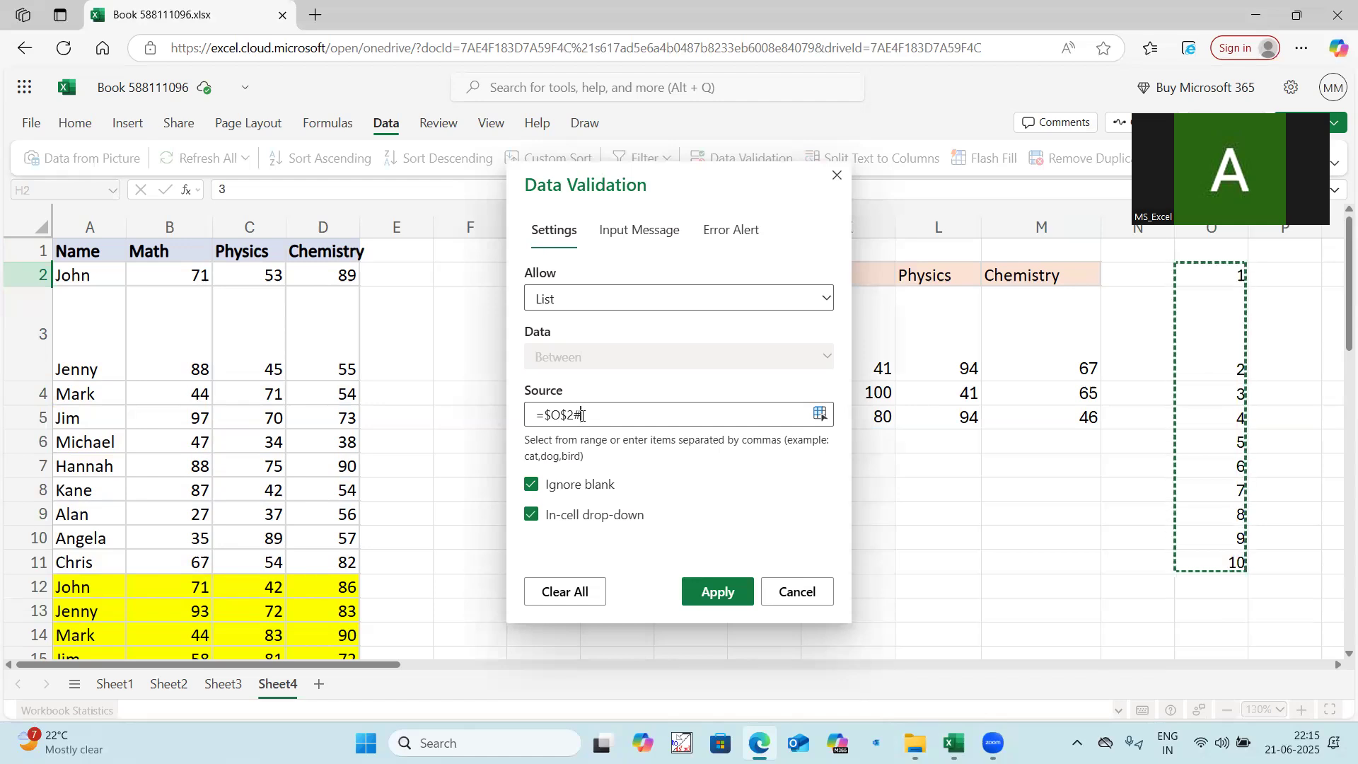
left_click(712, 589)
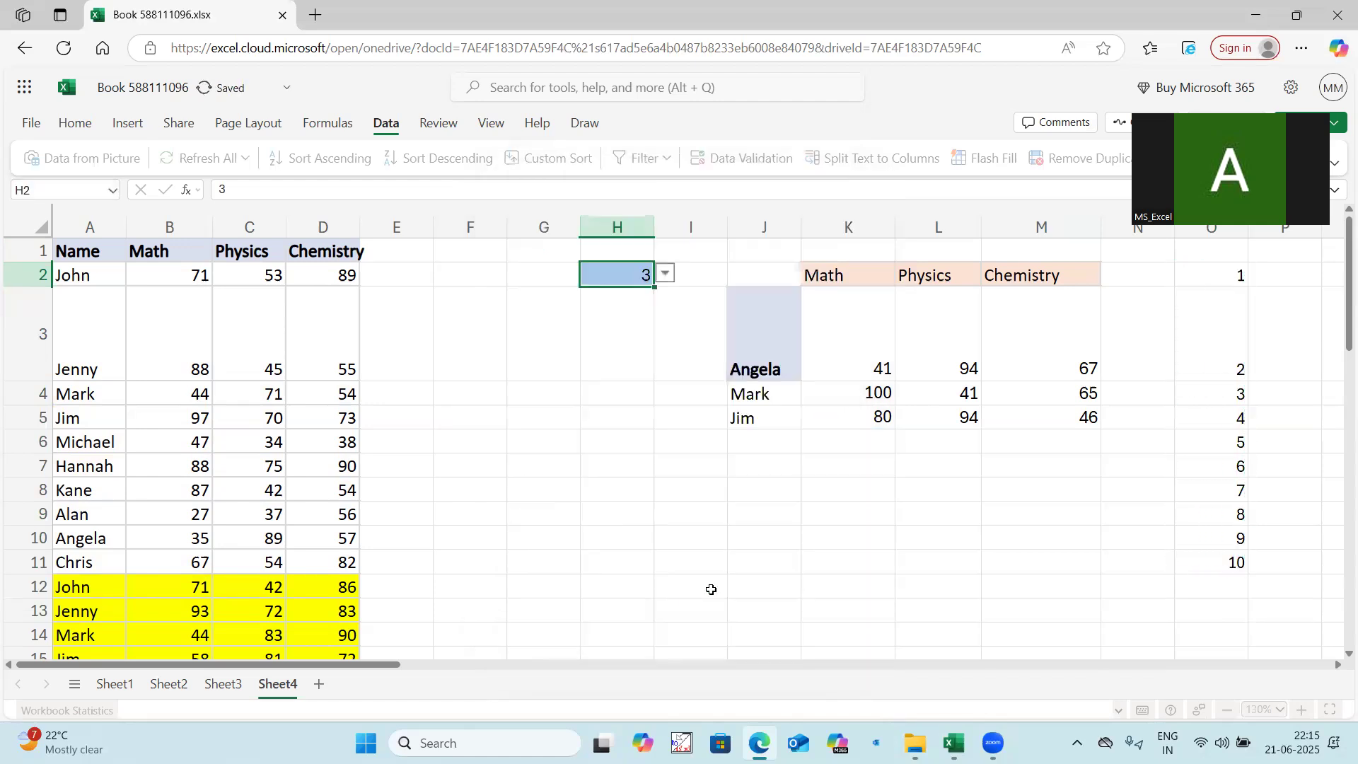
Step: Check the items in H2's drop-down list and extend the sequence in O2 to =SEQUENCE(100)
left_click(666, 274)
scroll(667, 382, "down", 1)
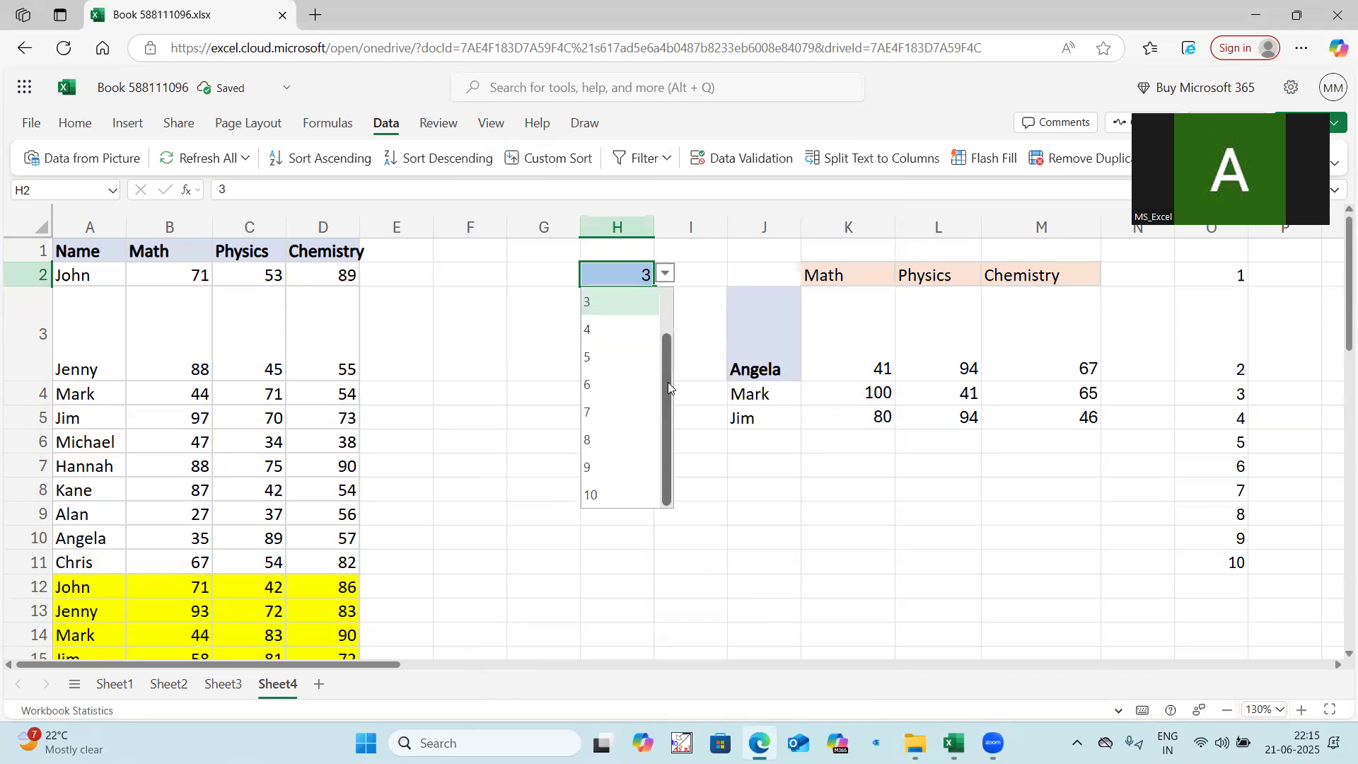
left_click(852, 506)
left_click(1220, 276)
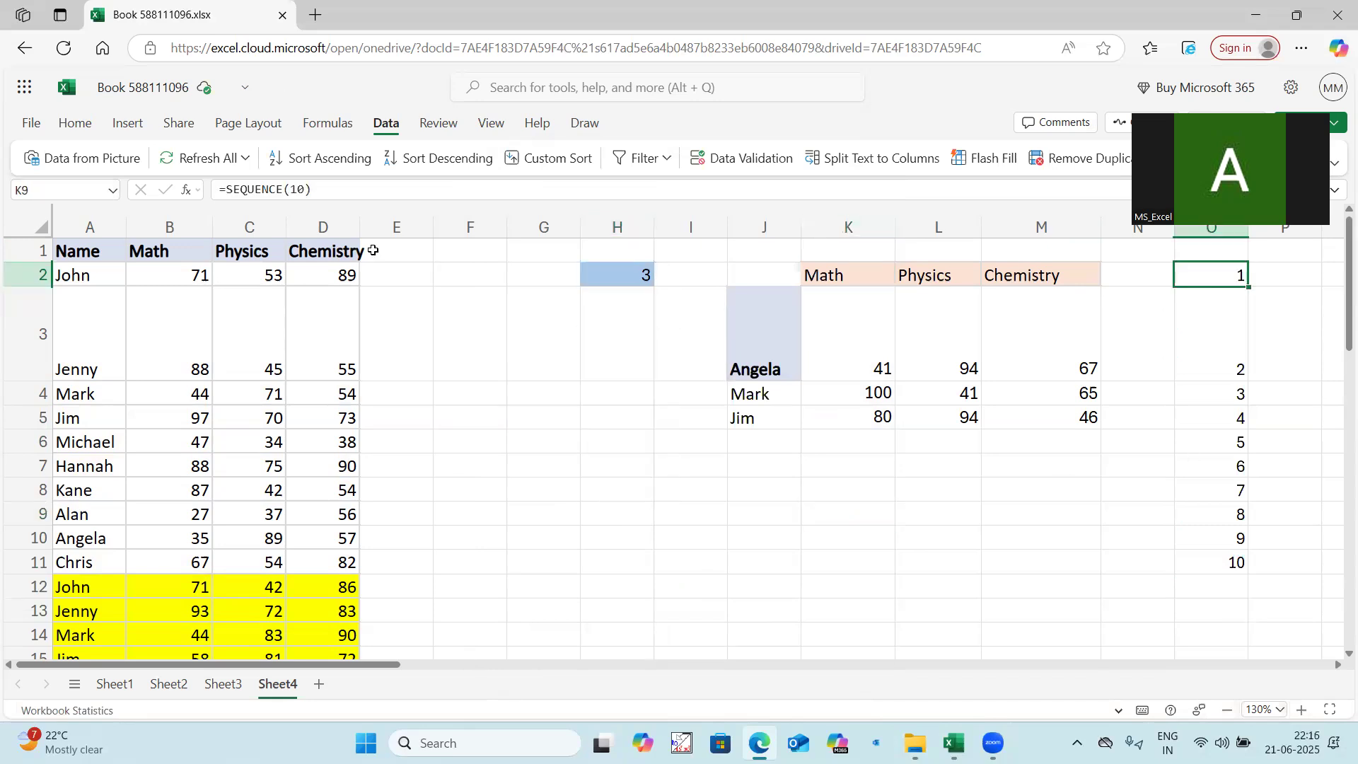
left_click(306, 189)
type("0")
key("Return")
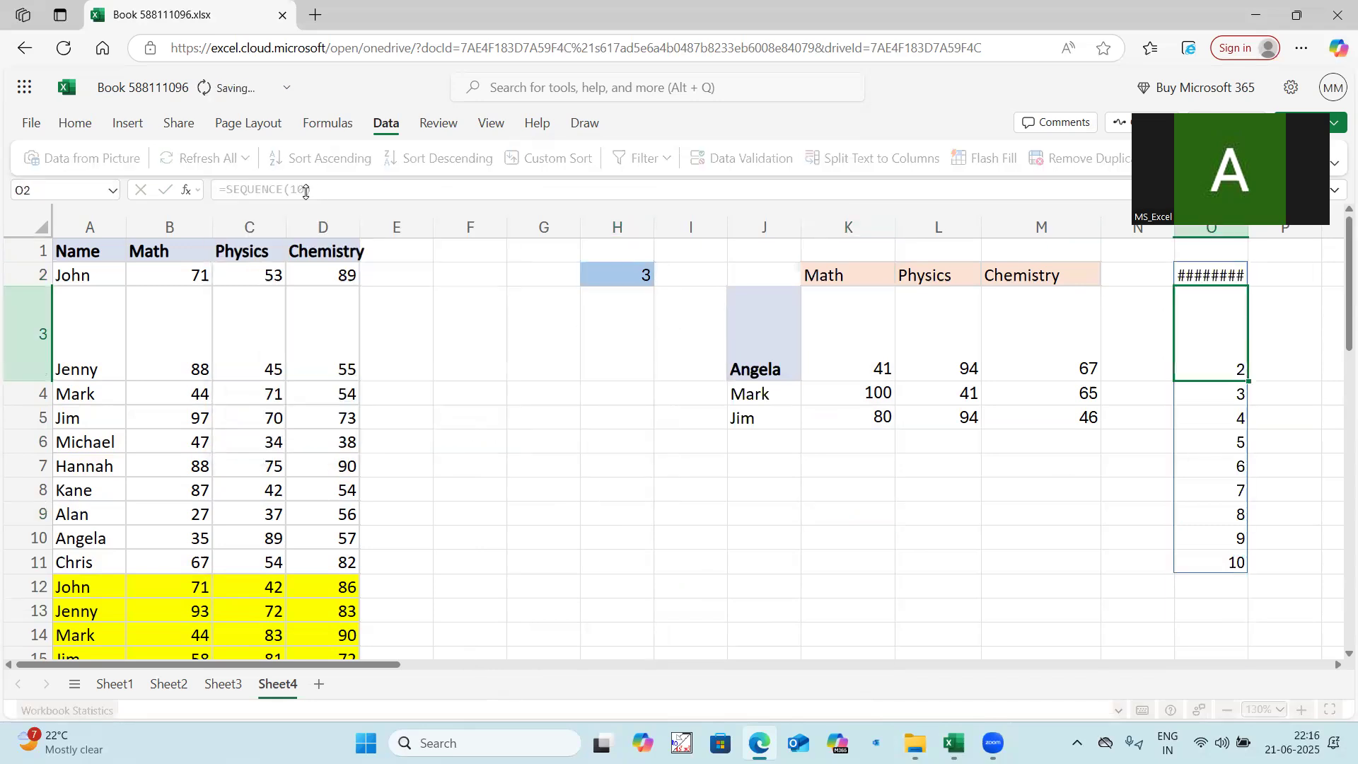
Step: Look through H2's drop-down list from start to end to check the extended range of items
left_click(648, 276)
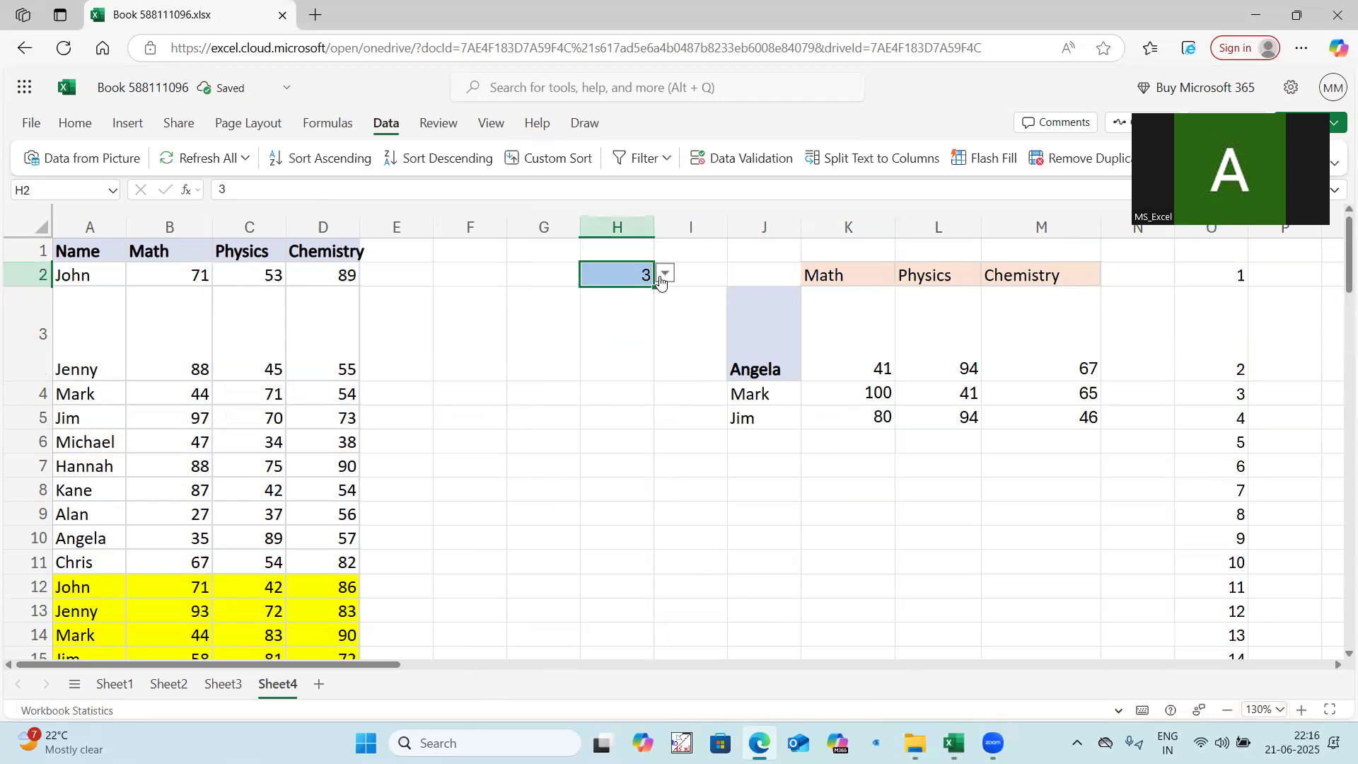
left_click(665, 274)
scroll(668, 426, "down", 20)
scroll(666, 321, "up", 20)
left_click(775, 331)
Step: Choose 1, 2 and 5 in turn from H2's drop-down list to test the marks formulas
left_click(605, 273)
left_click(665, 274)
left_click(620, 312)
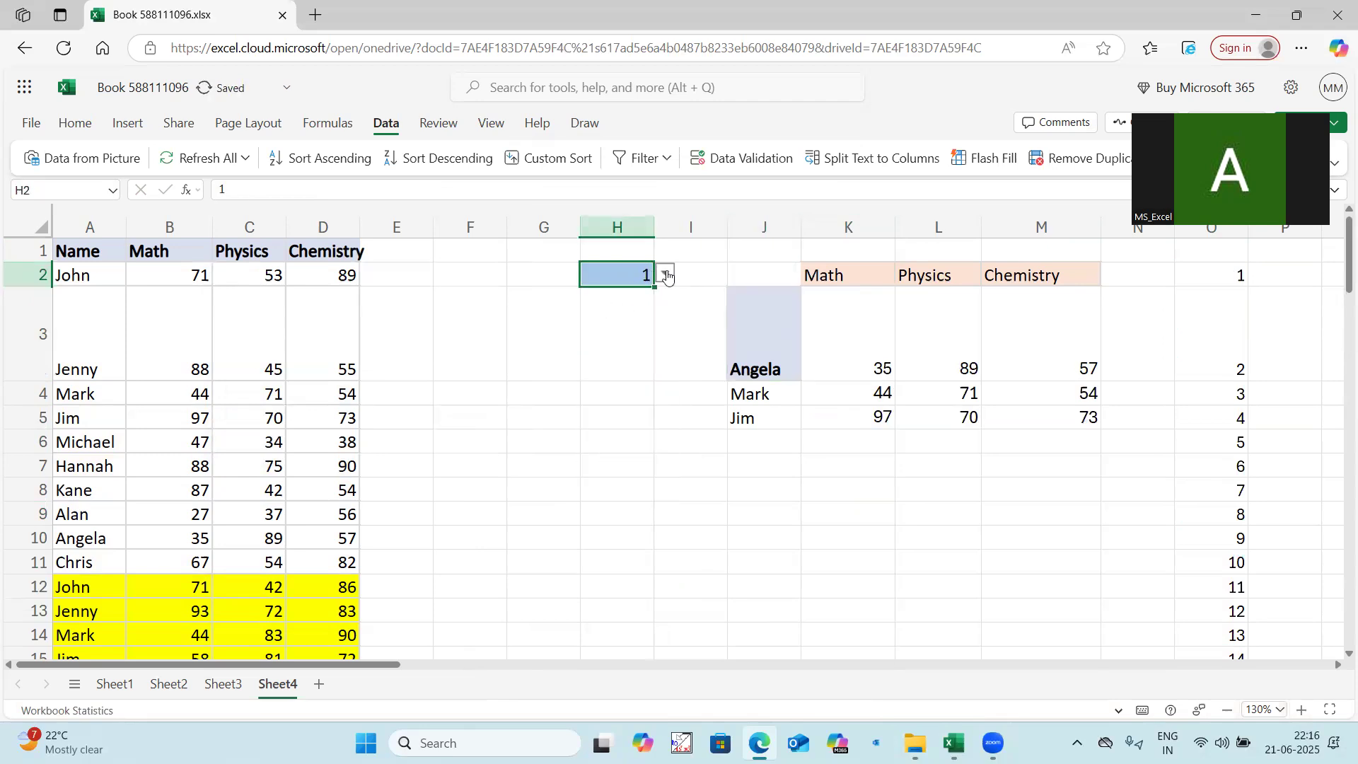
left_click(665, 273)
left_click(588, 325)
left_click(665, 274)
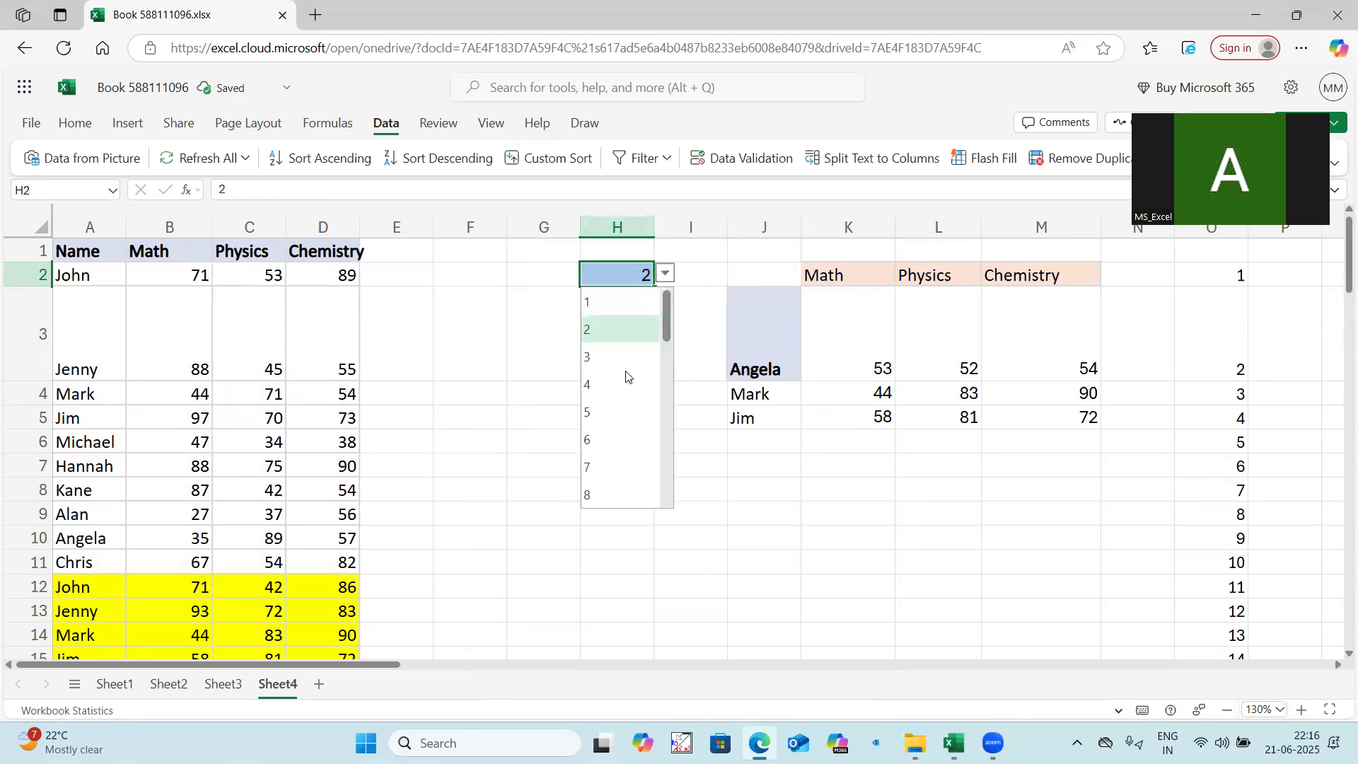
left_click(604, 416)
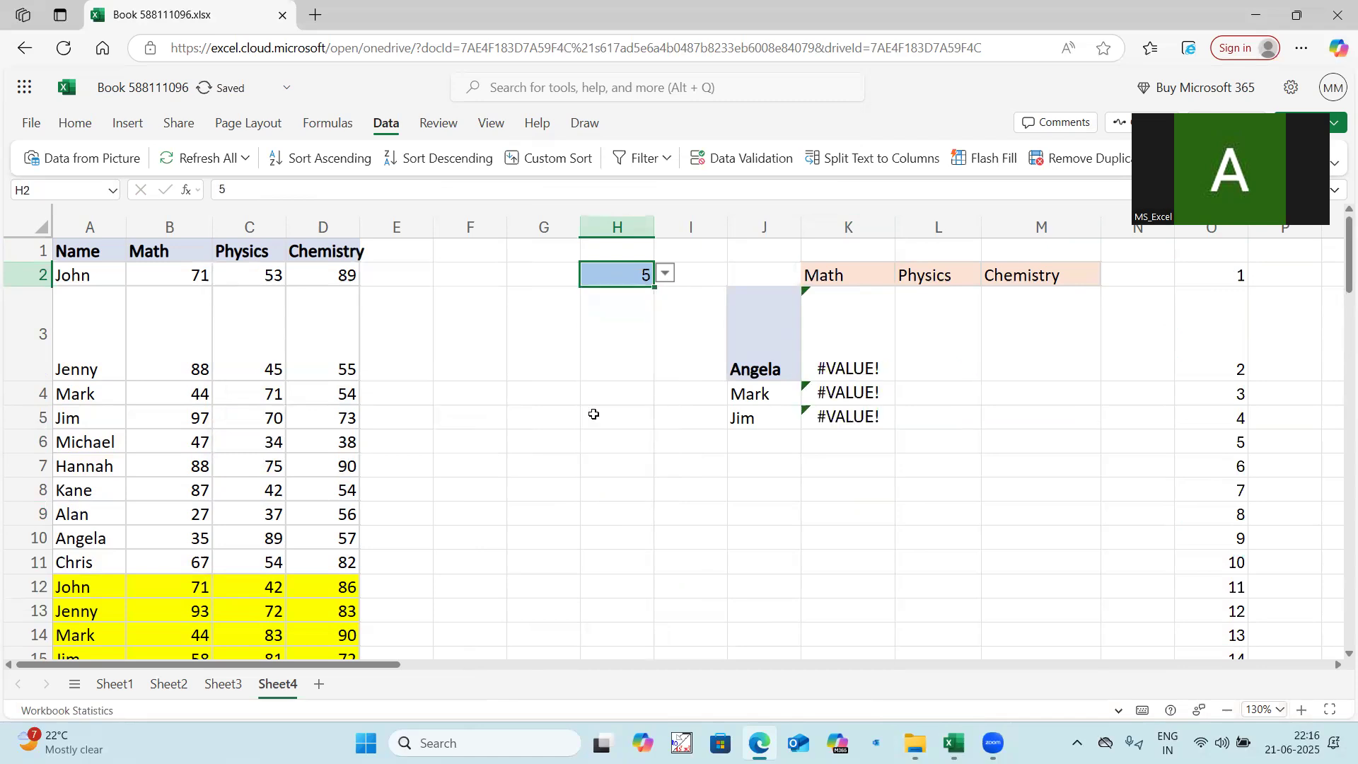
Step: Try adding "-" as an extra CHOOSEROWS argument after $H$2 in K3's formula and copying it down to K5
left_click(824, 362)
key("F2")
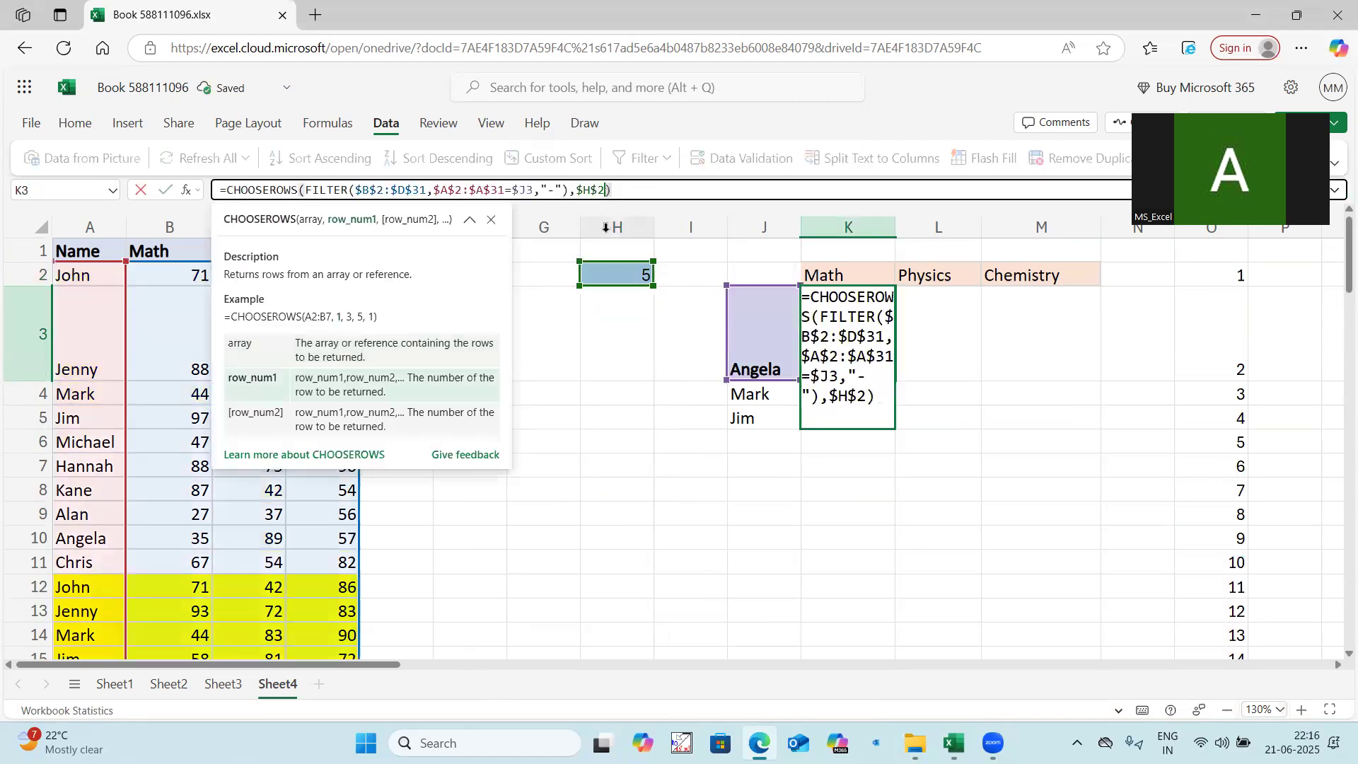
type(",\"-\"")
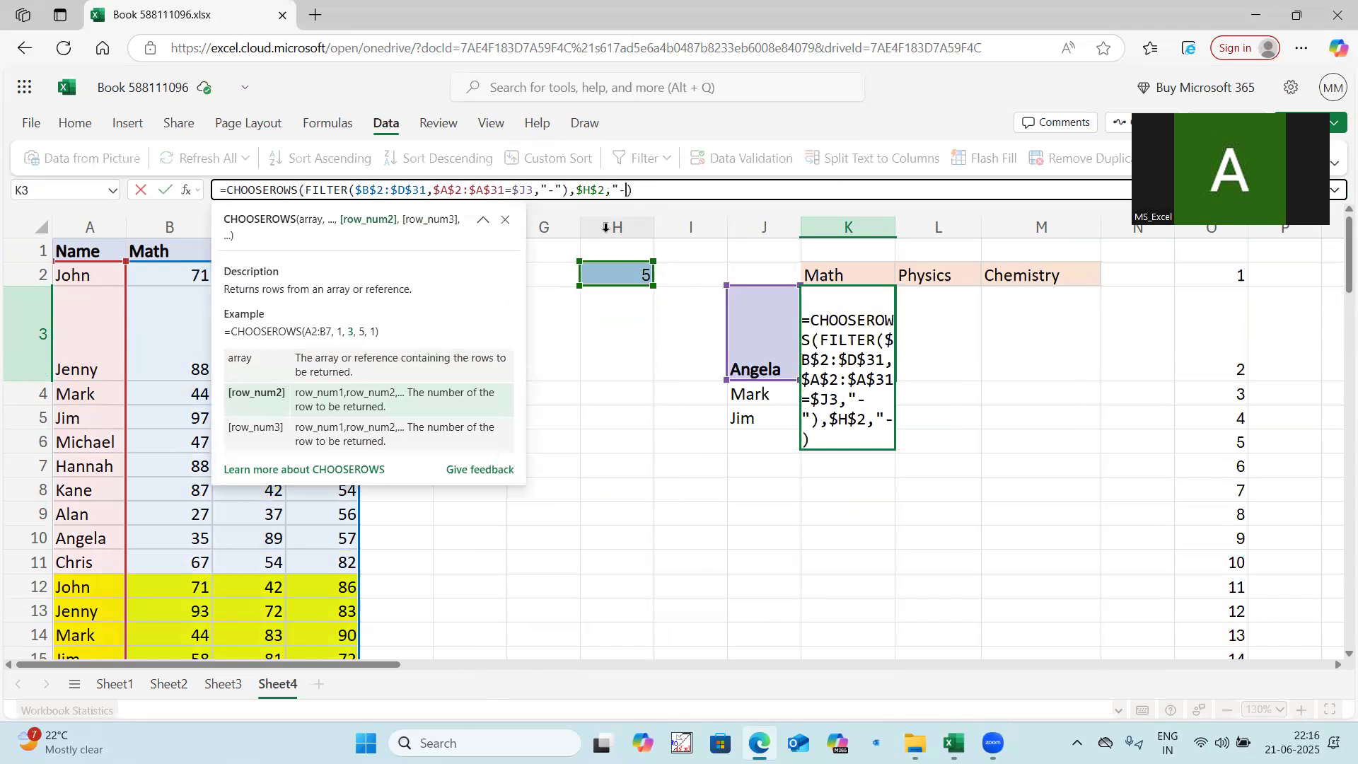
key("Return")
left_click(858, 512)
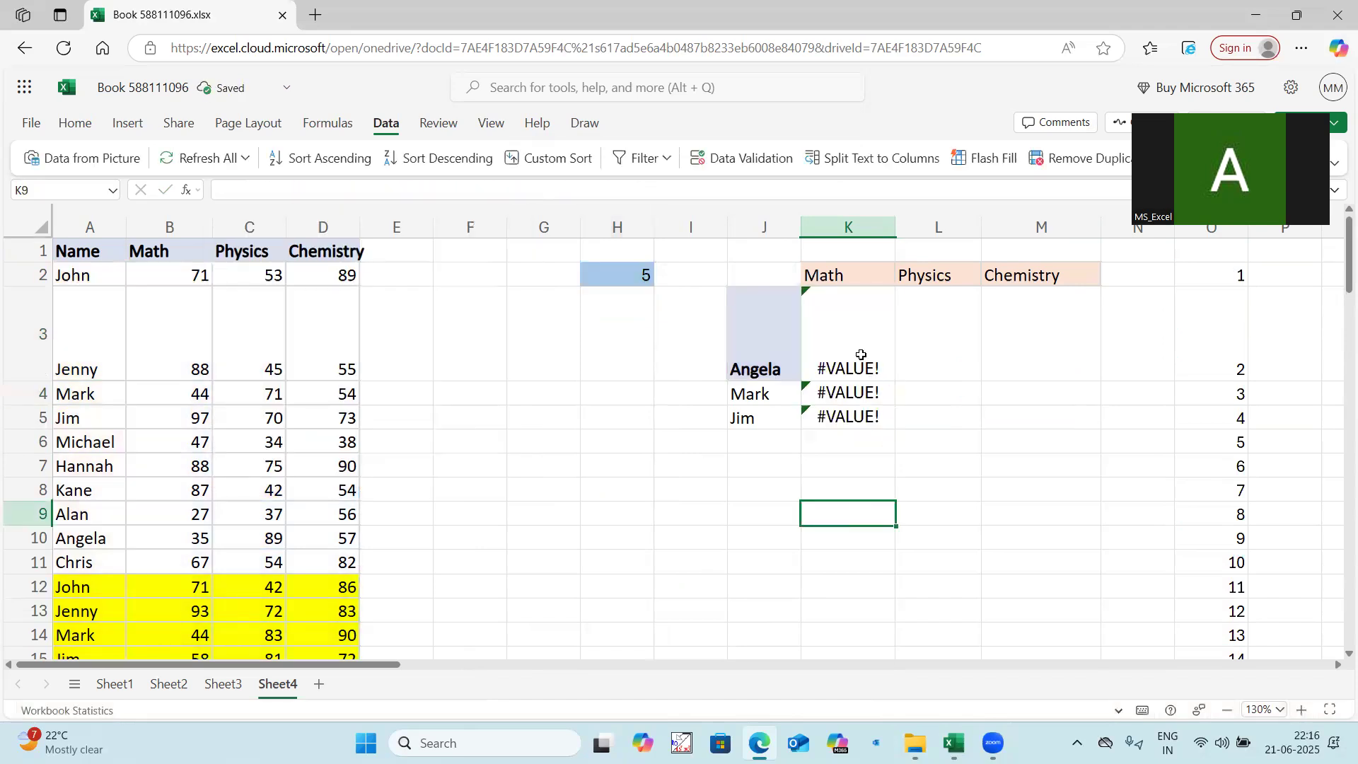
left_click(860, 353)
left_click_drag(896, 377, 886, 425)
left_click(843, 487)
left_click(881, 358)
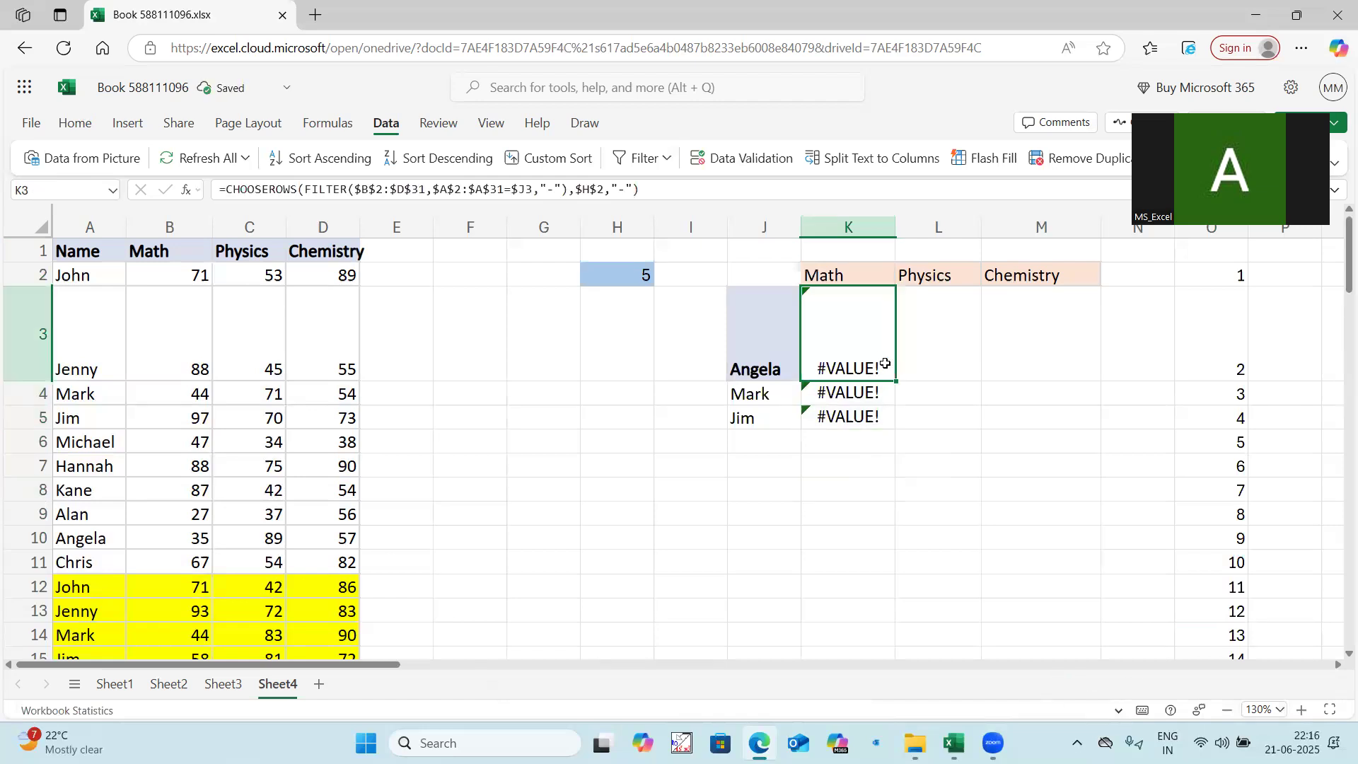
Step: Remove the extra "-" argument after $H$2 from the CHOOSEROWS formula in K3
left_click(563, 191)
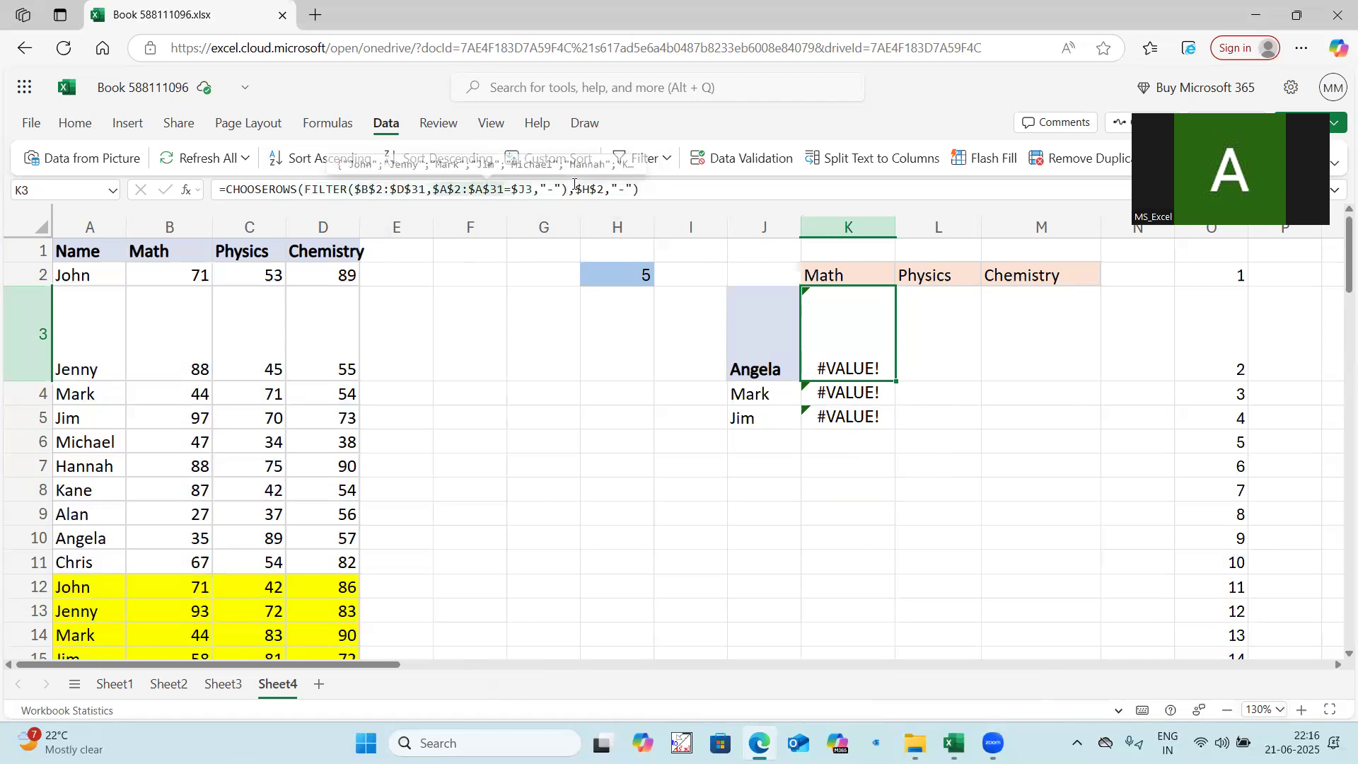
left_click(625, 188)
key("BackSpace")
key("BackSpace")
key("BackSpace")
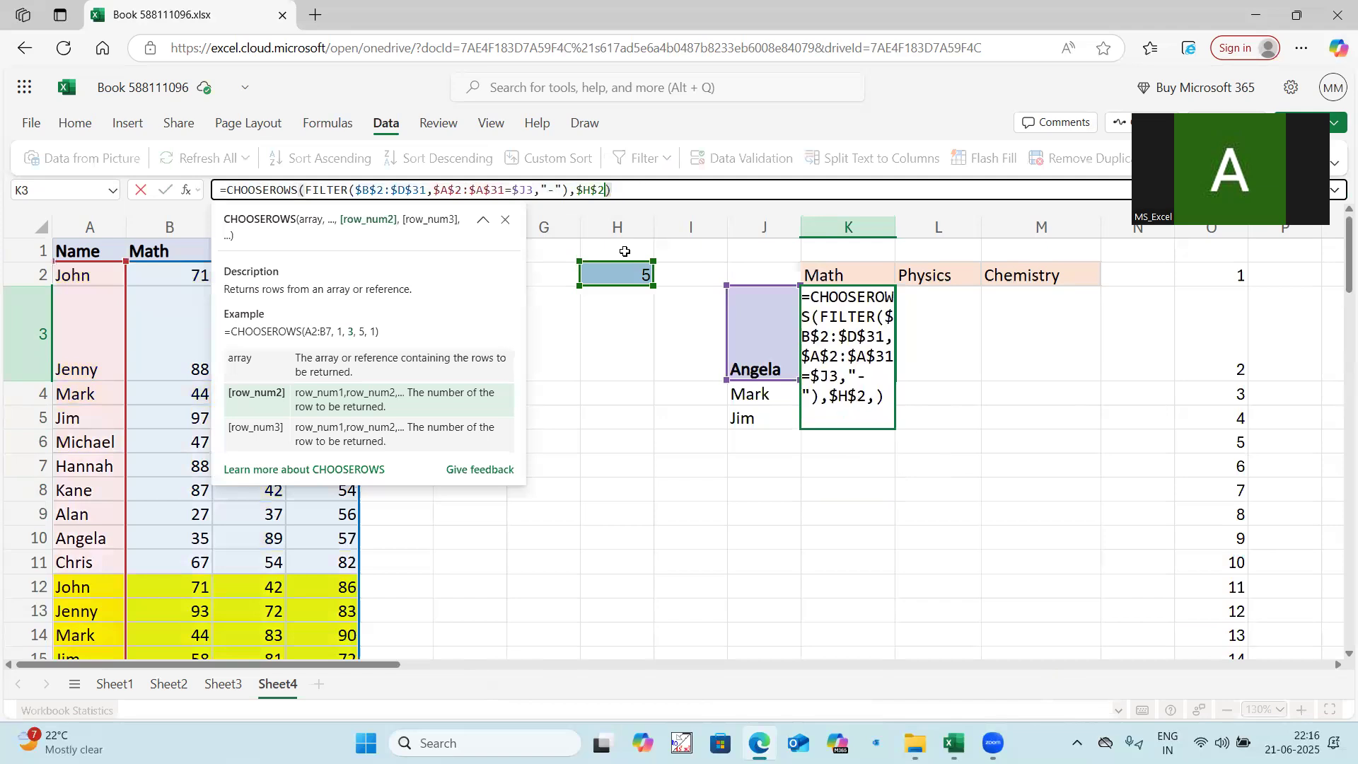
key("Return")
left_click(621, 417)
left_click(885, 355)
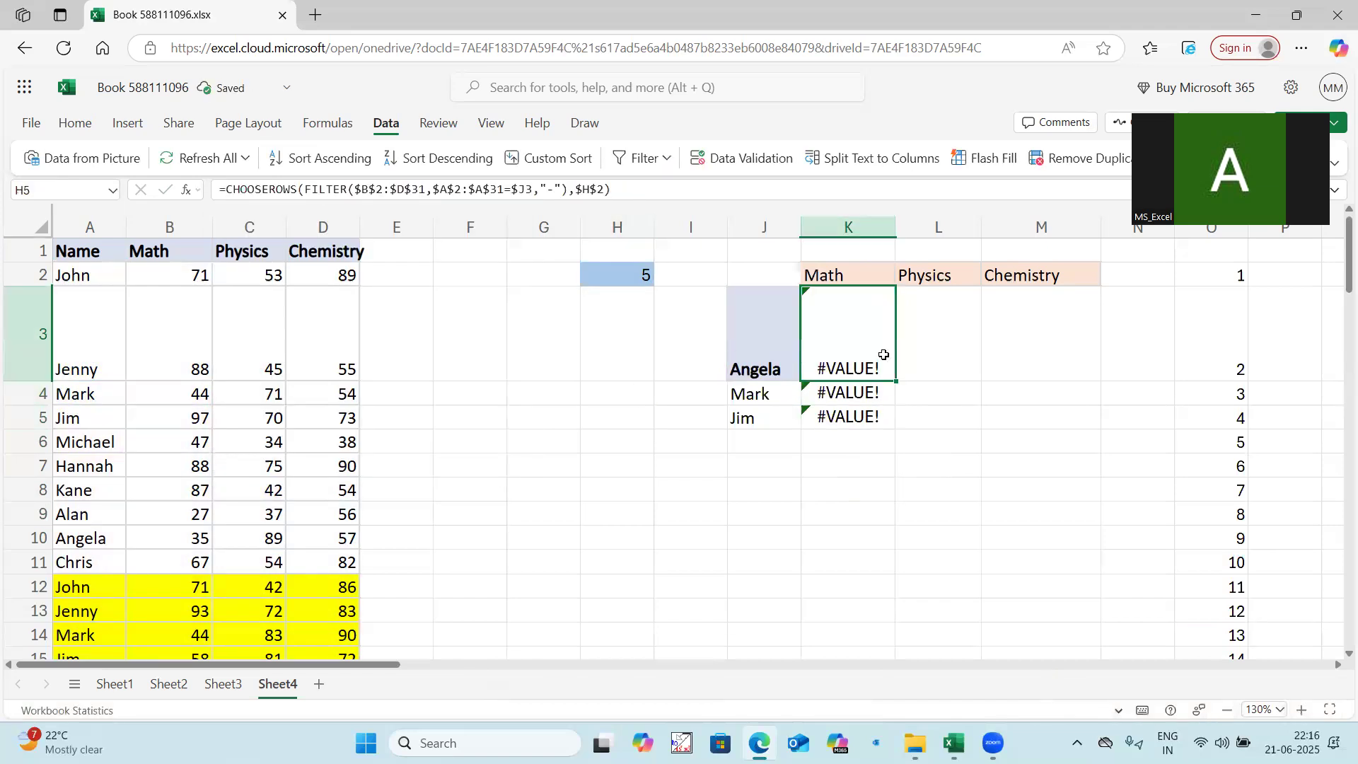
Step: Wrap K3's formula in IFERROR with "-" as the fallback: =IFERROR(CHOOSEROWS(FILTER($B$2:$D$31,$A$2:$A$31=$J3,"-"),$H$2),"-")
left_click(848, 494)
left_click(845, 354)
left_click(227, 188)
type("iferr")
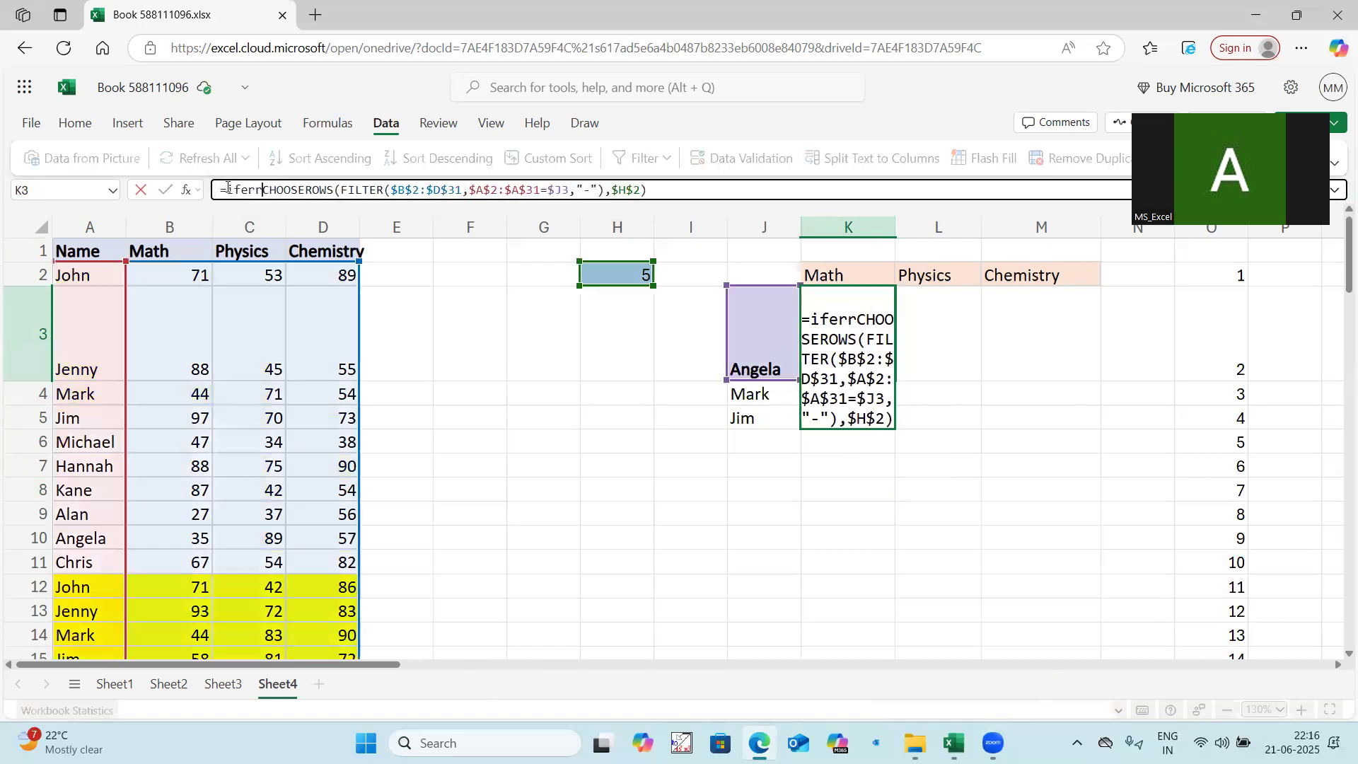
type("or(")
left_click(691, 185)
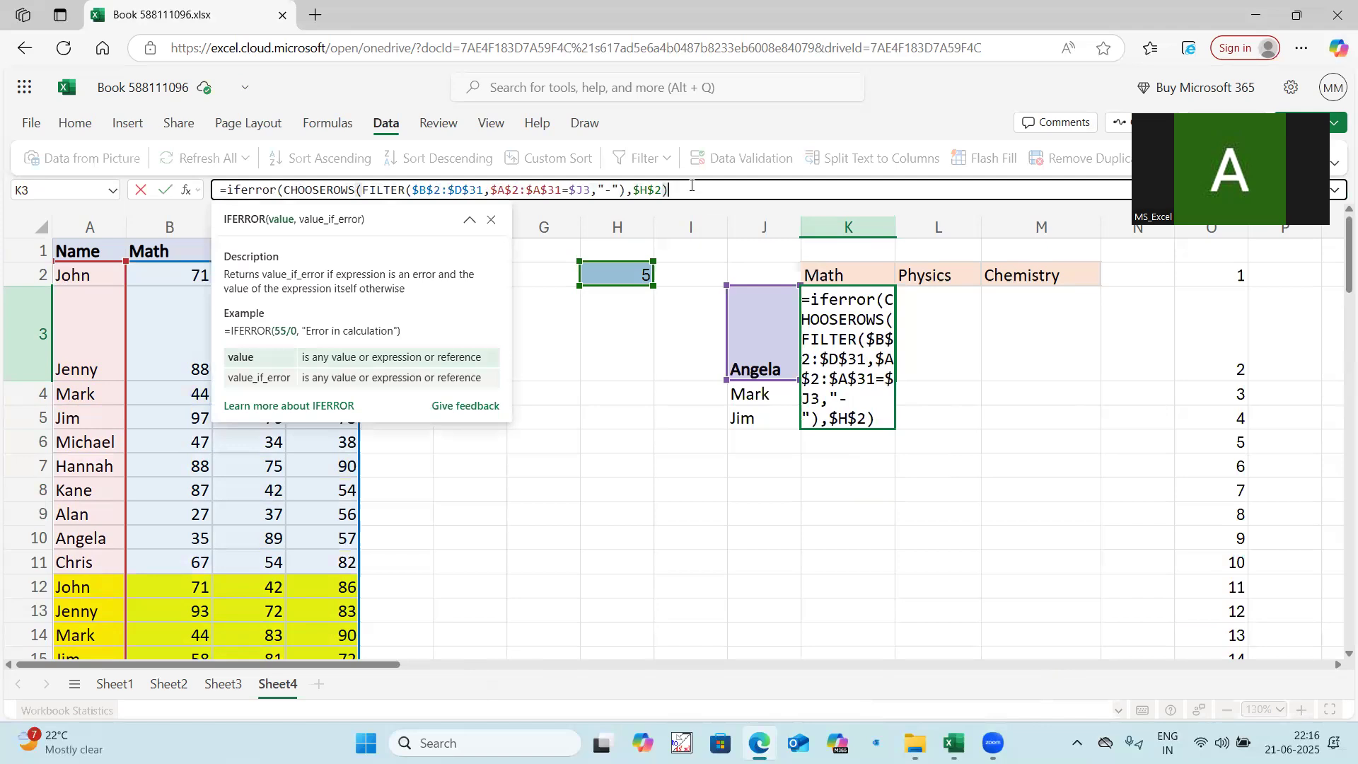
type(",\"-\"")
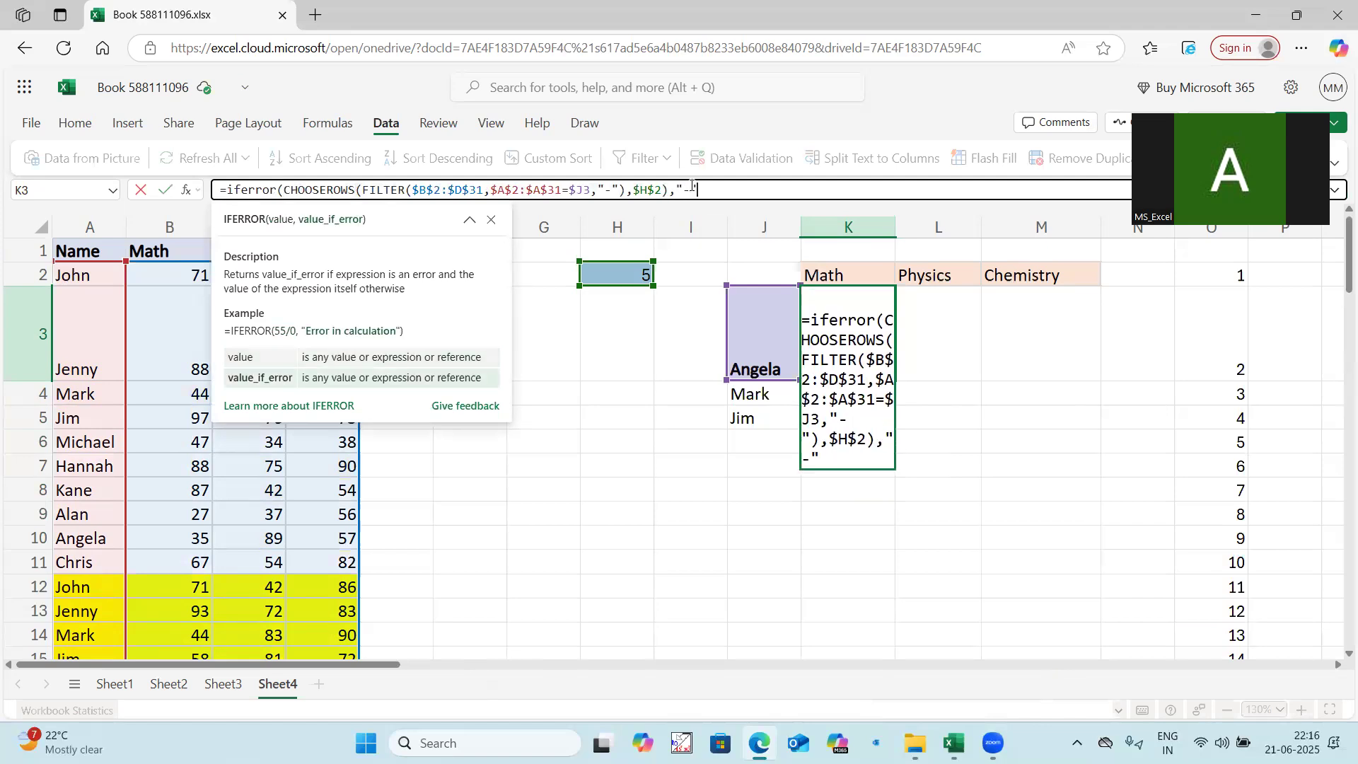
type(")")
key("Return")
Step: Fill the IFERROR formula from K3 down to K5 for Mark and Jim
left_click(880, 358)
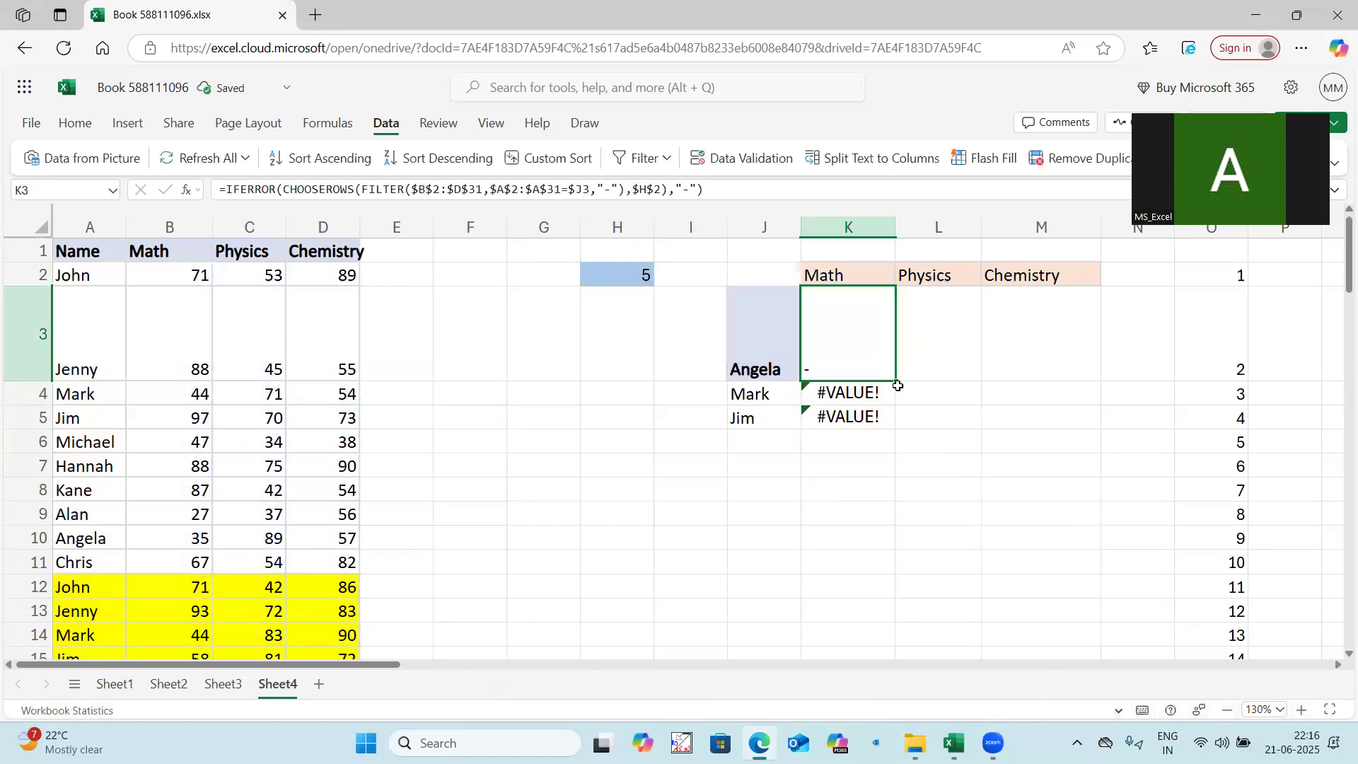
left_click_drag(897, 382, 895, 414)
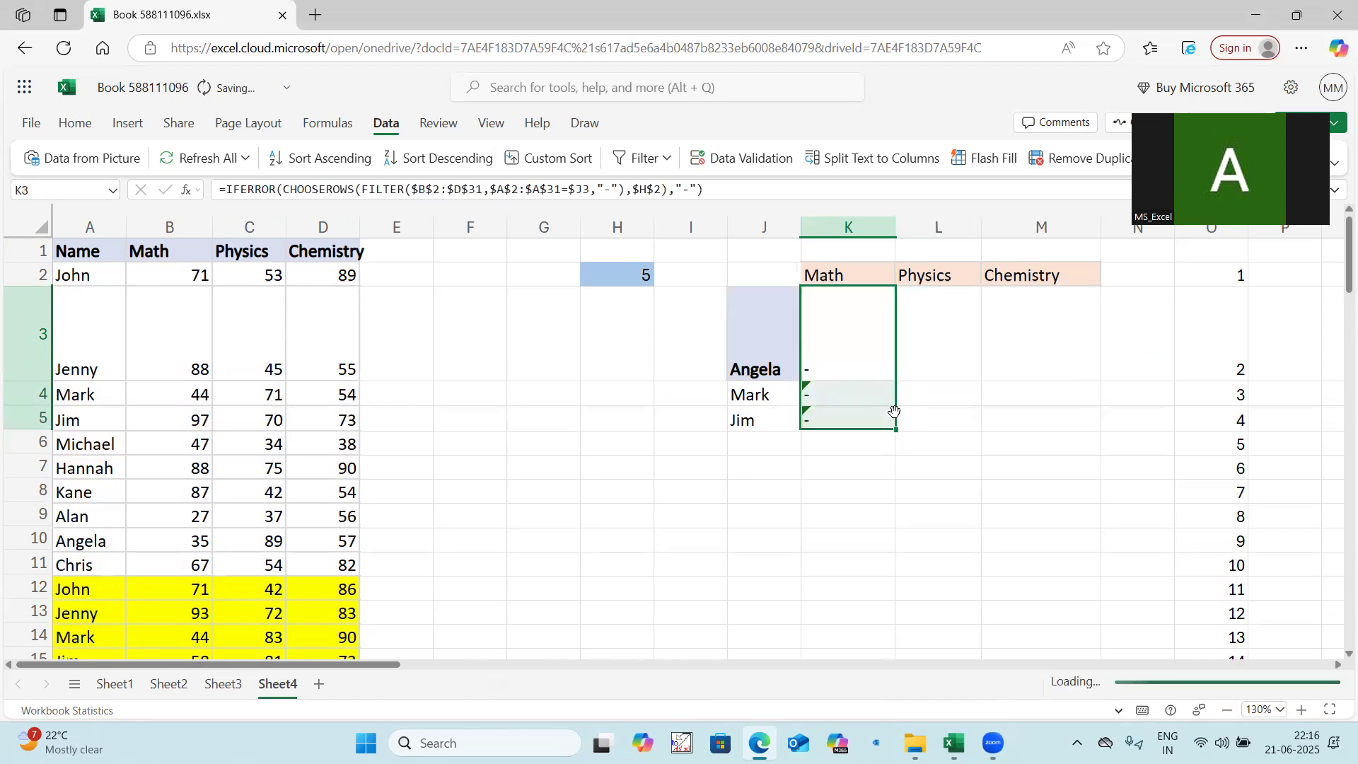
left_click(838, 470)
left_click(816, 361)
Step: Enter 2 and after that 1 directly in H2 to test the IFERROR formulas
left_click(642, 275)
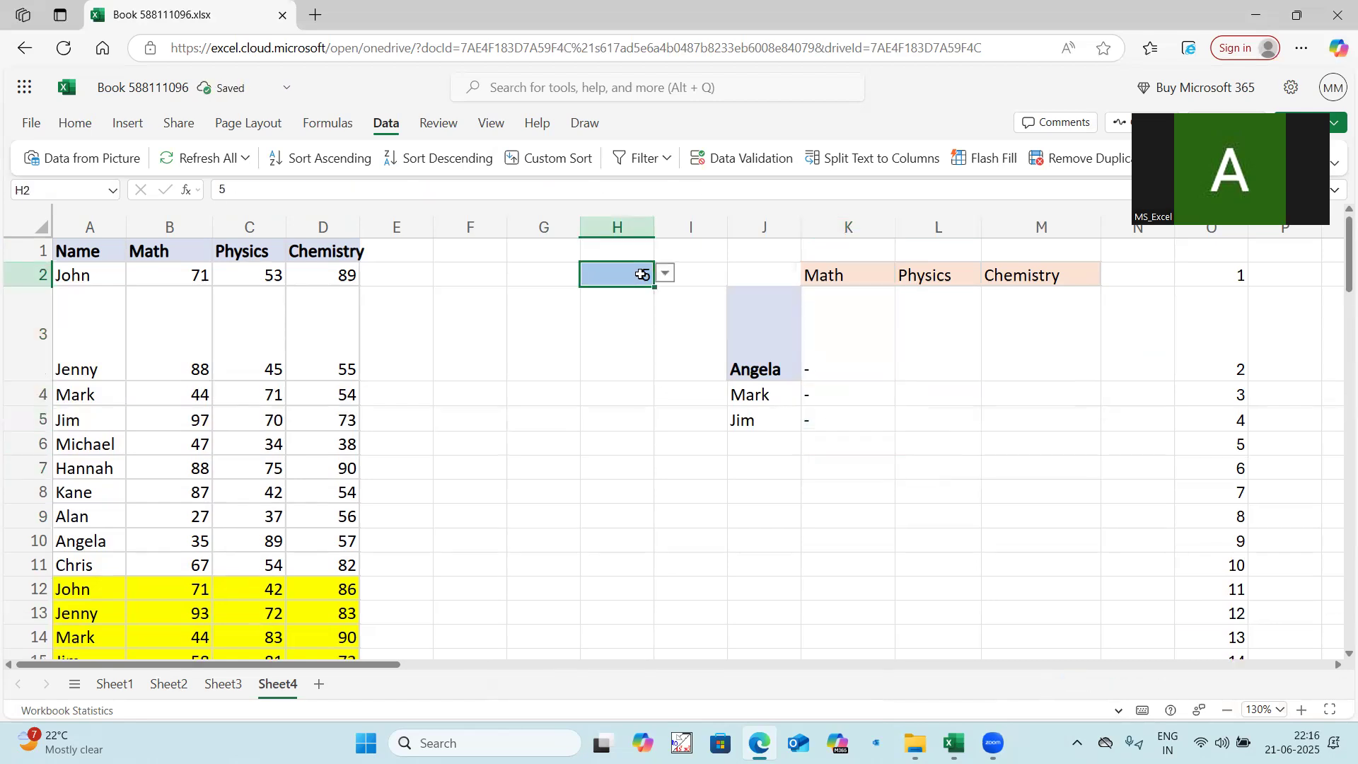
type("2")
key("Return")
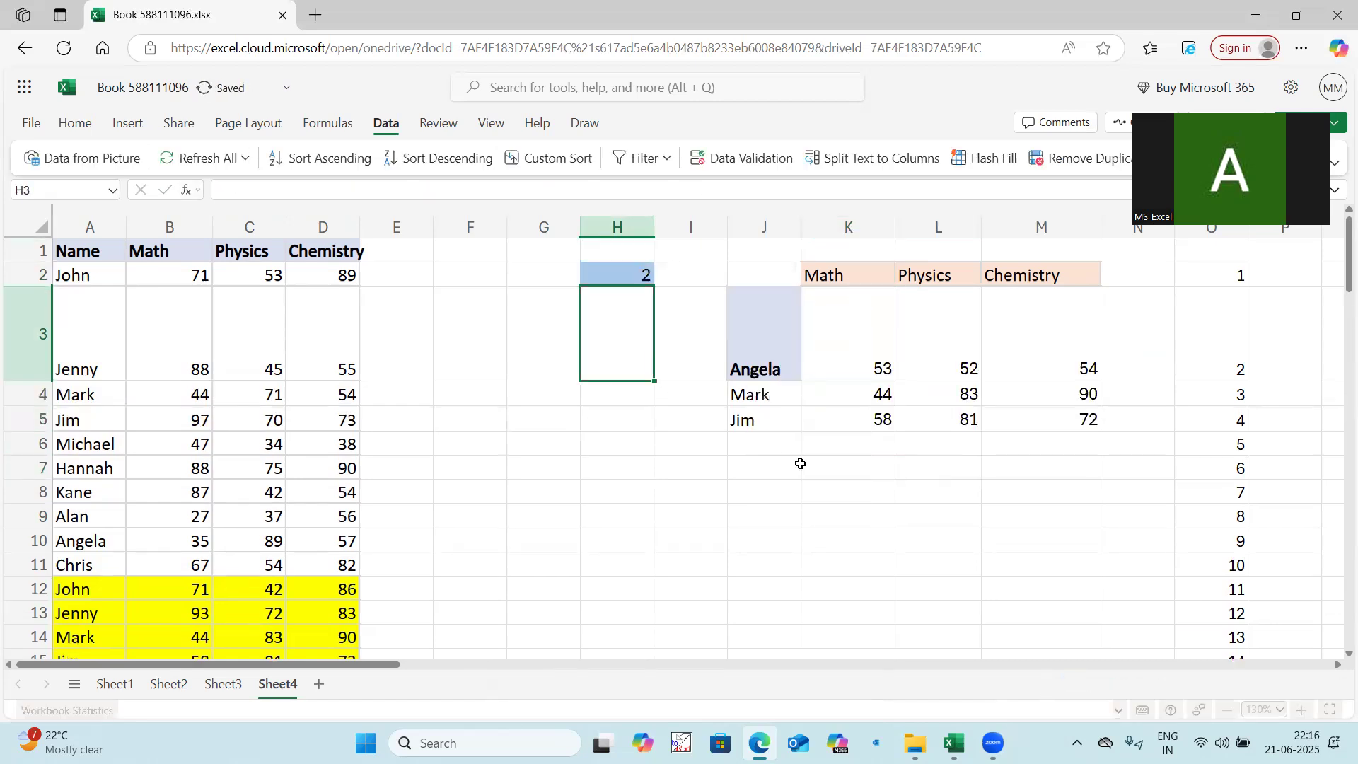
left_click(604, 276)
type("1")
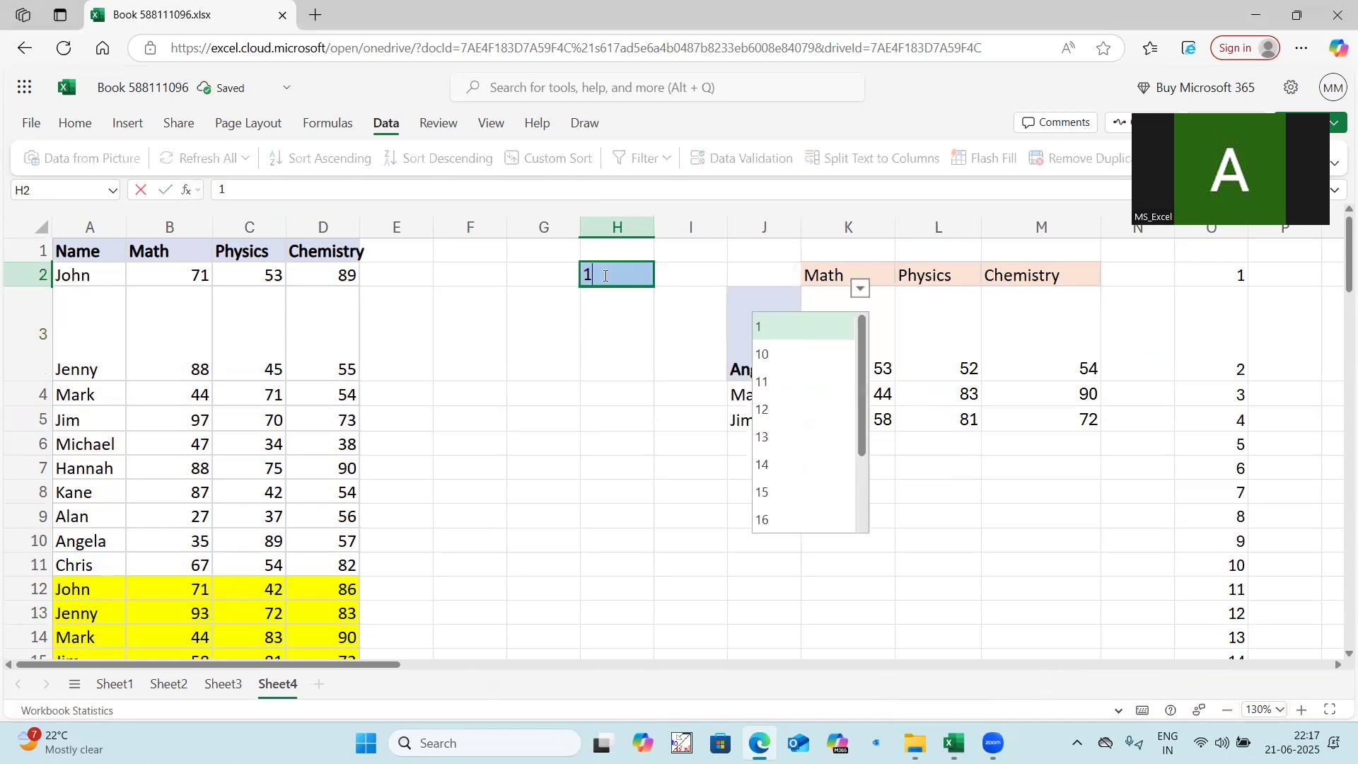
left_click(534, 390)
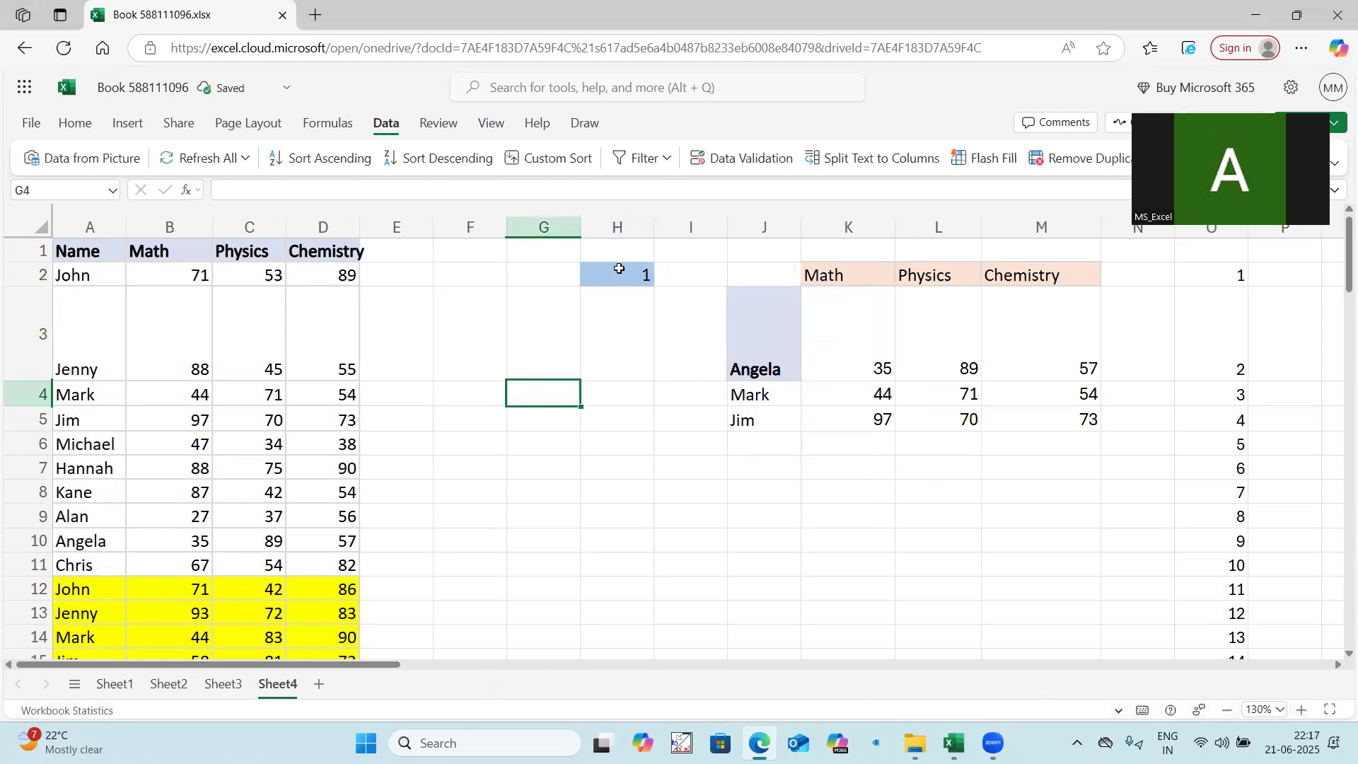
Step: Choose 3, 1 and finally 2 from H2's drop-down list to test the formulas with other blocks
left_click(622, 273)
left_click(665, 273)
left_click(601, 357)
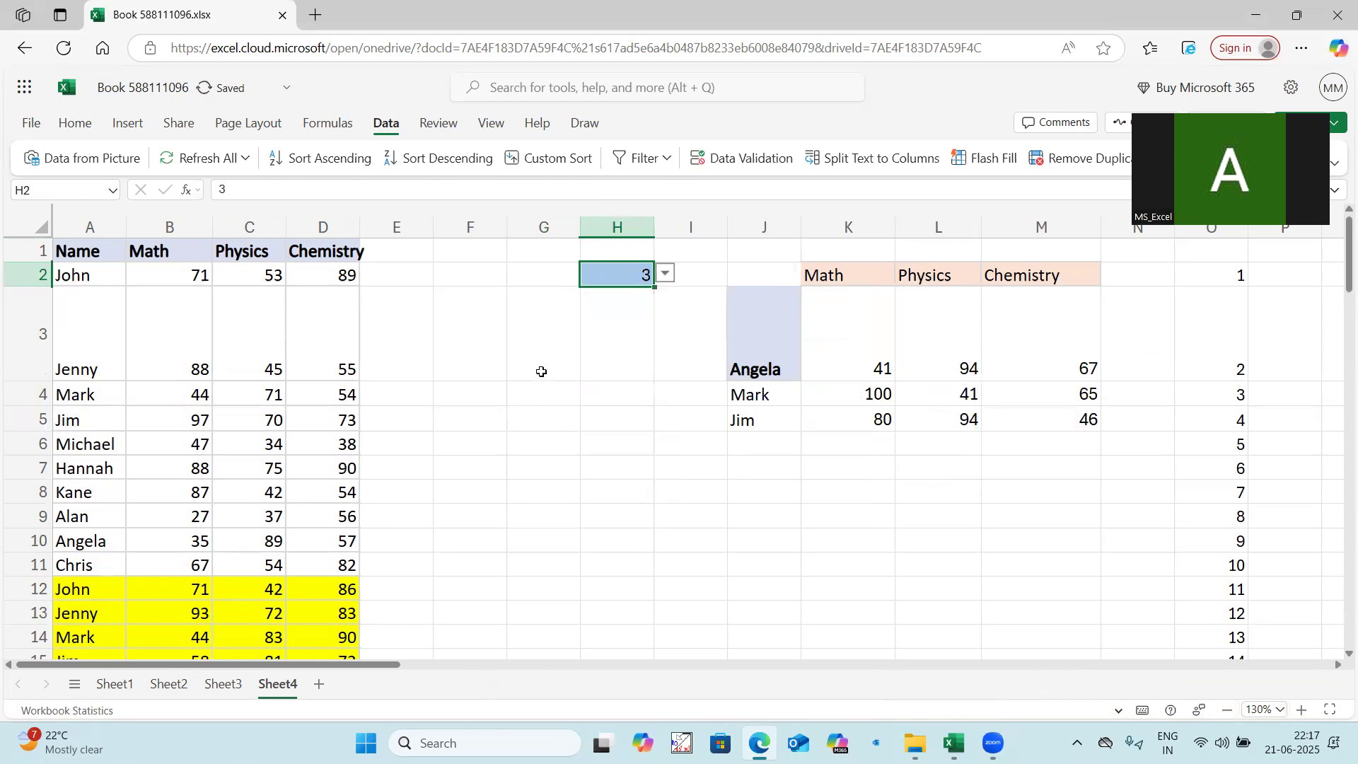
left_click(665, 273)
left_click(609, 302)
left_click(665, 273)
left_click(607, 326)
Step: Review K3's formula, H2's drop-down list and the resulting marks in K3:M5
left_click(854, 362)
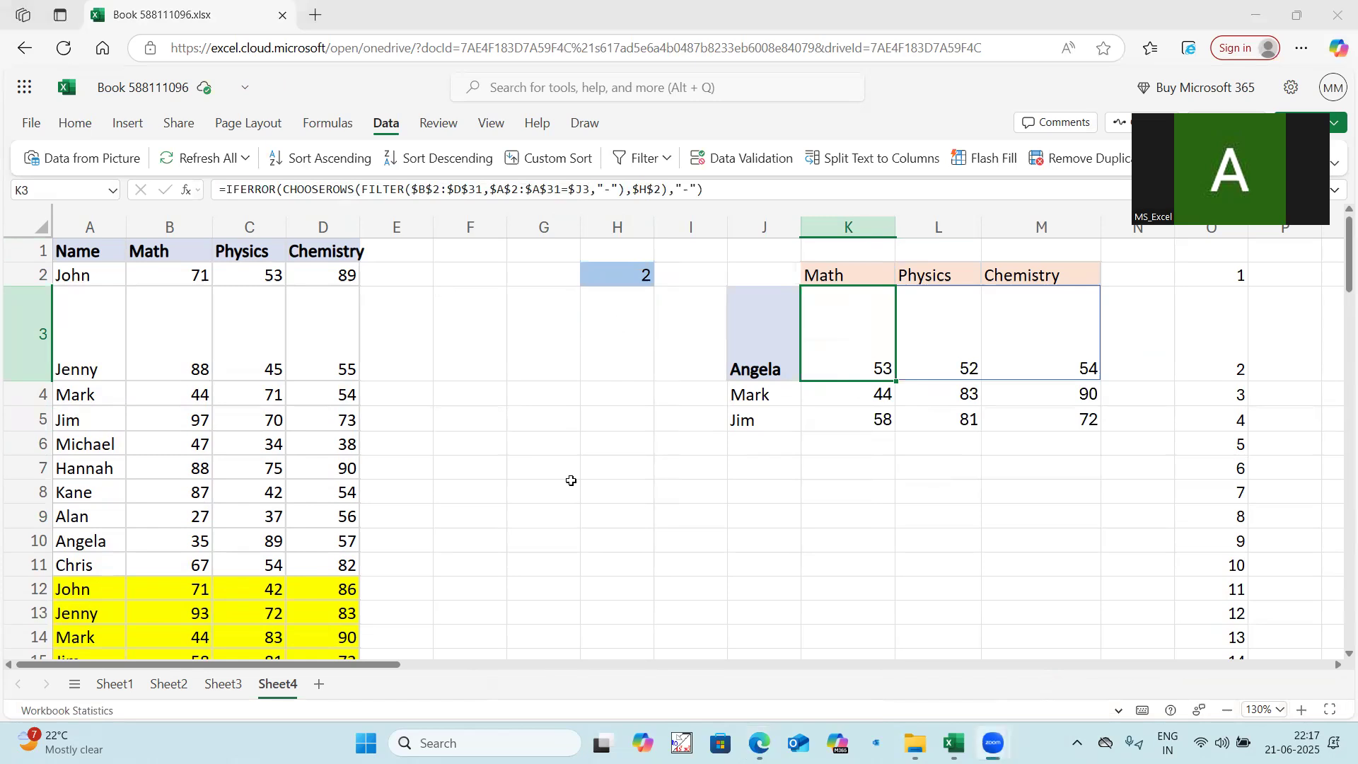
left_click(639, 276)
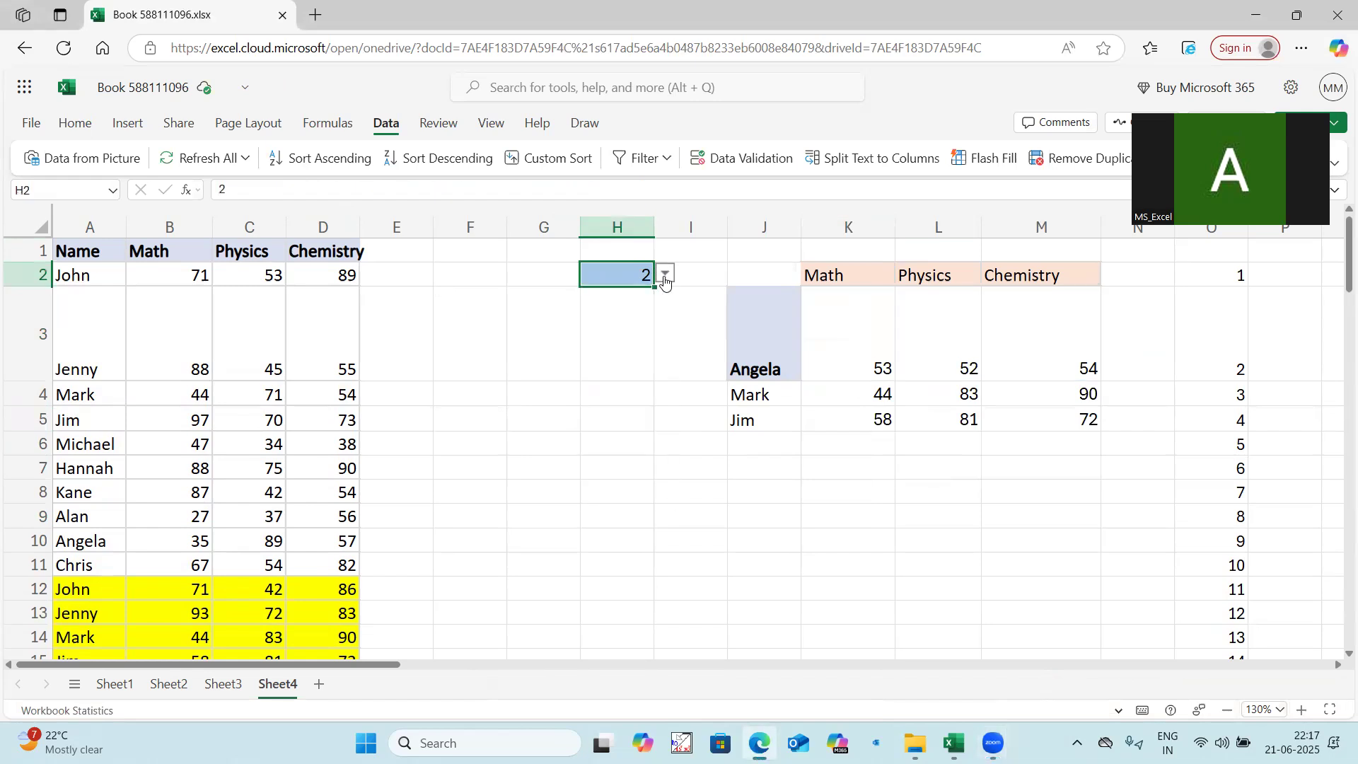
left_click(665, 275)
left_click(543, 324)
left_click(647, 445)
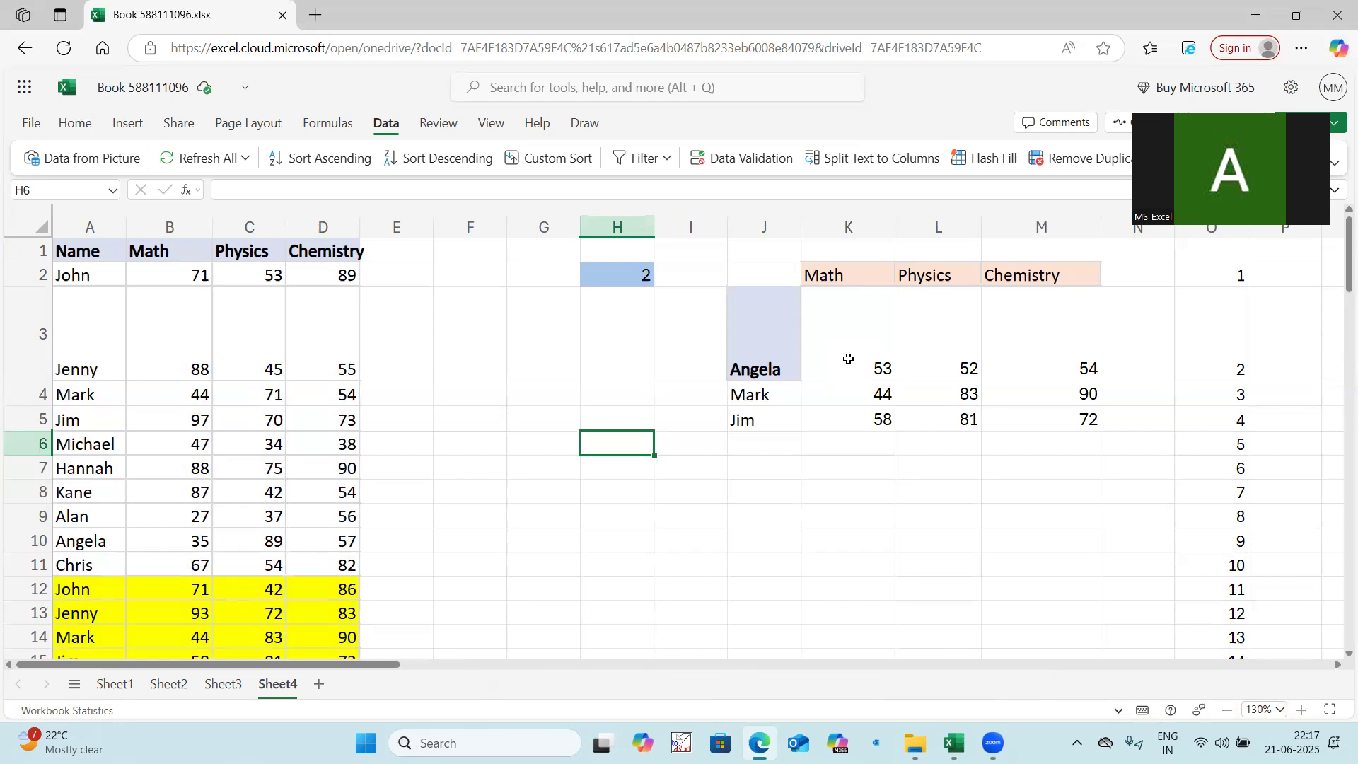
left_click_drag(849, 359, 1055, 422)
left_click(571, 395)
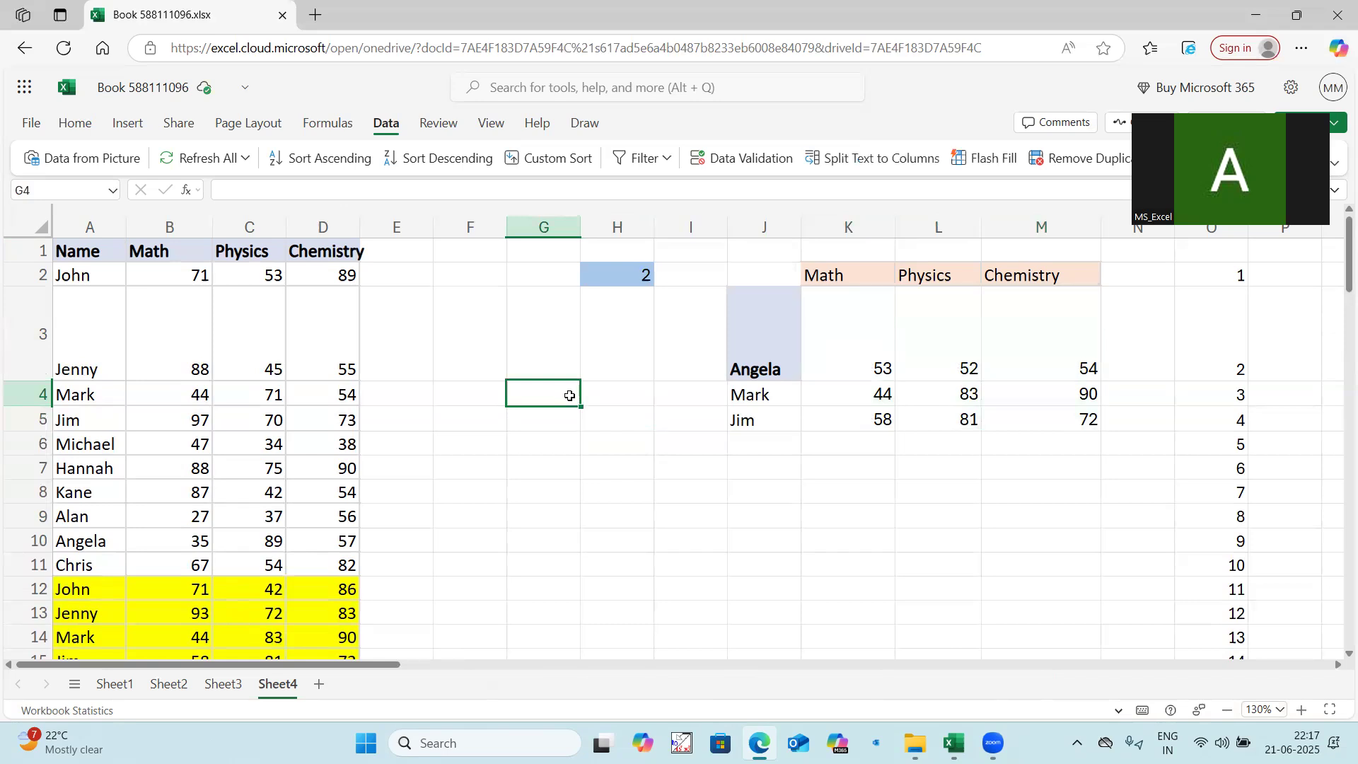